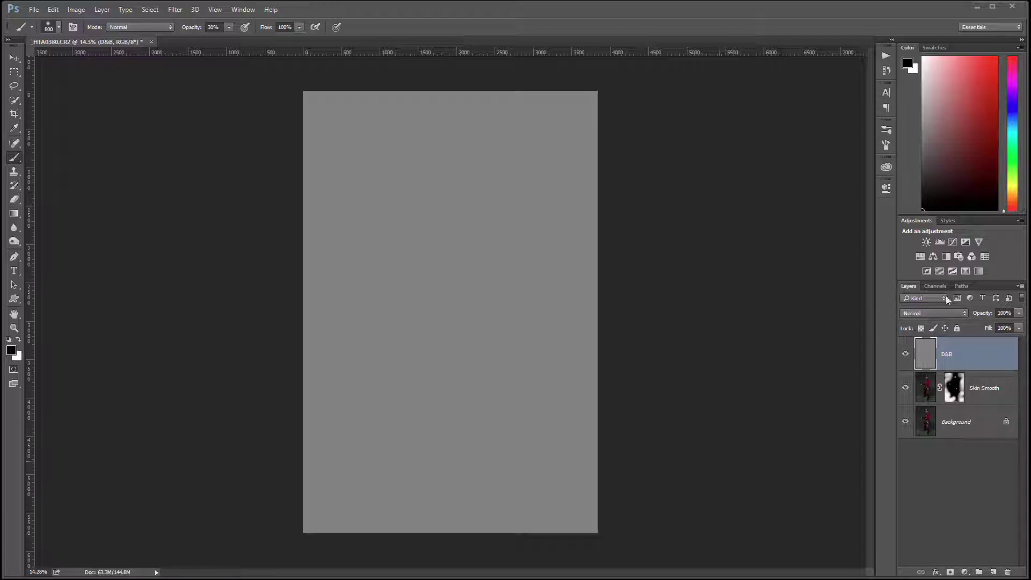
Step: Set the D&B layer's blend mode to Soft Light and the brush opacity to 9%
click(953, 312)
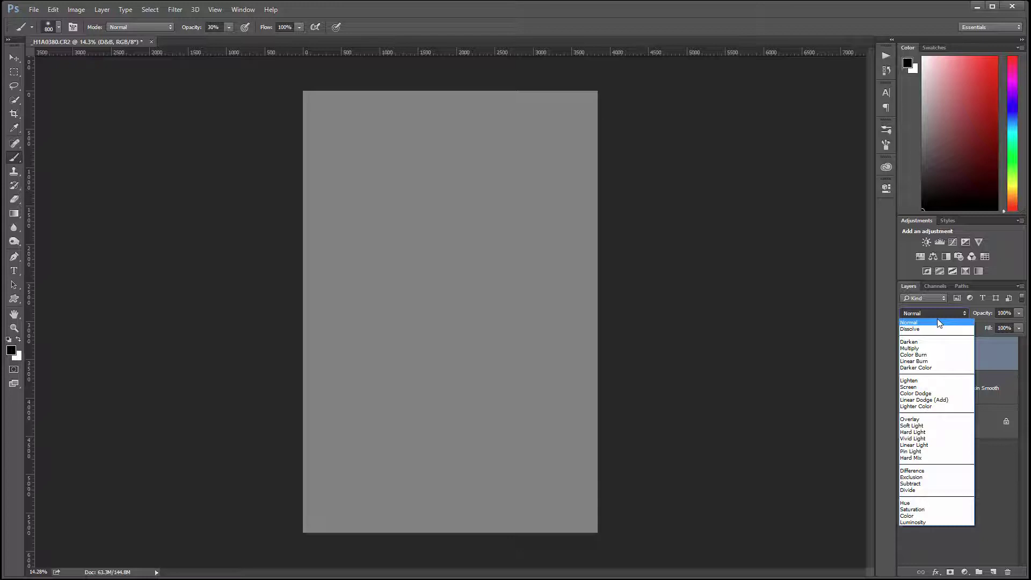
click(943, 425)
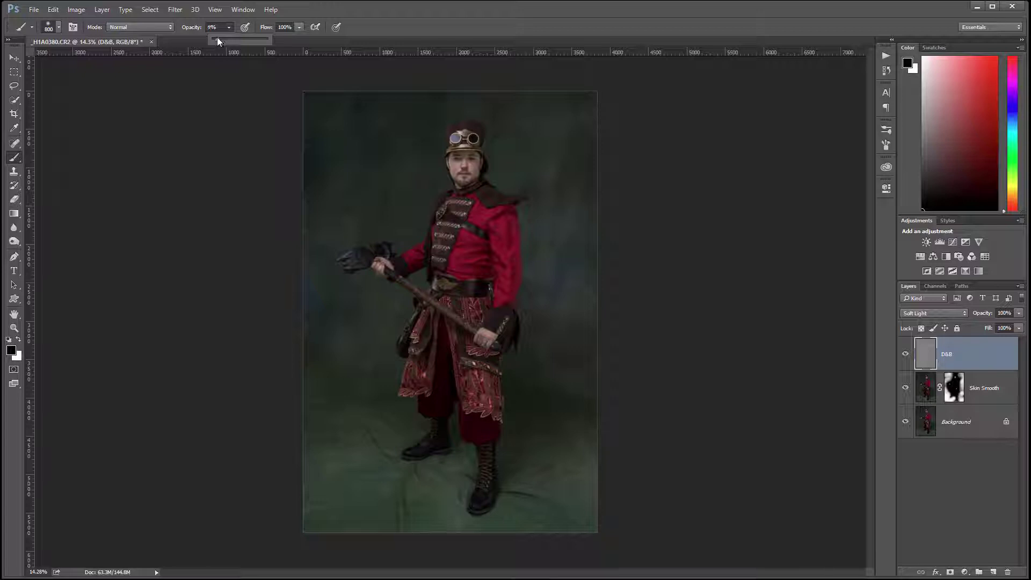
click(209, 146)
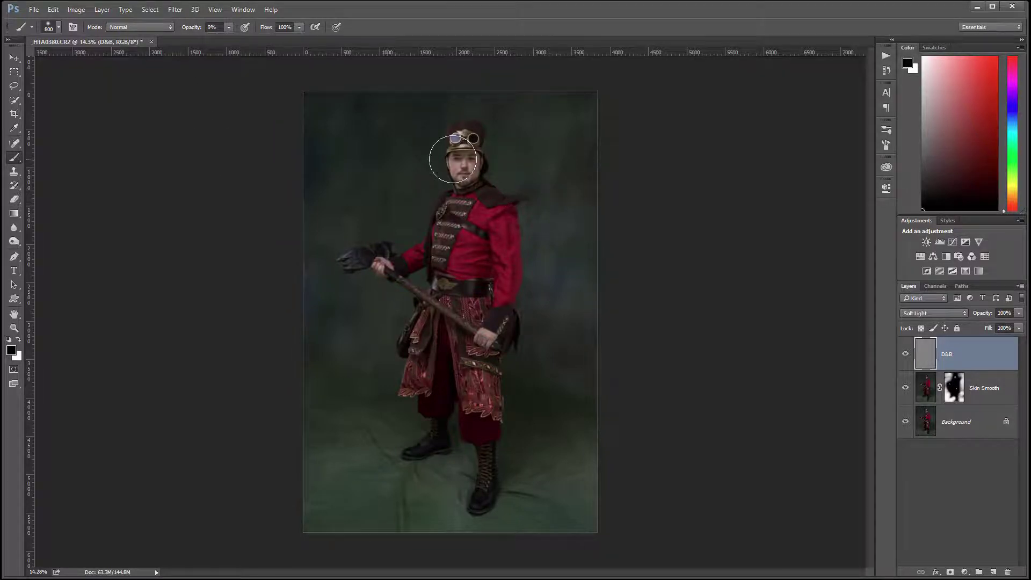
Step: Reduce the brush to a soft 60 px tip with 0% hardness for working on the man's face
scroll(459, 156, up, 17)
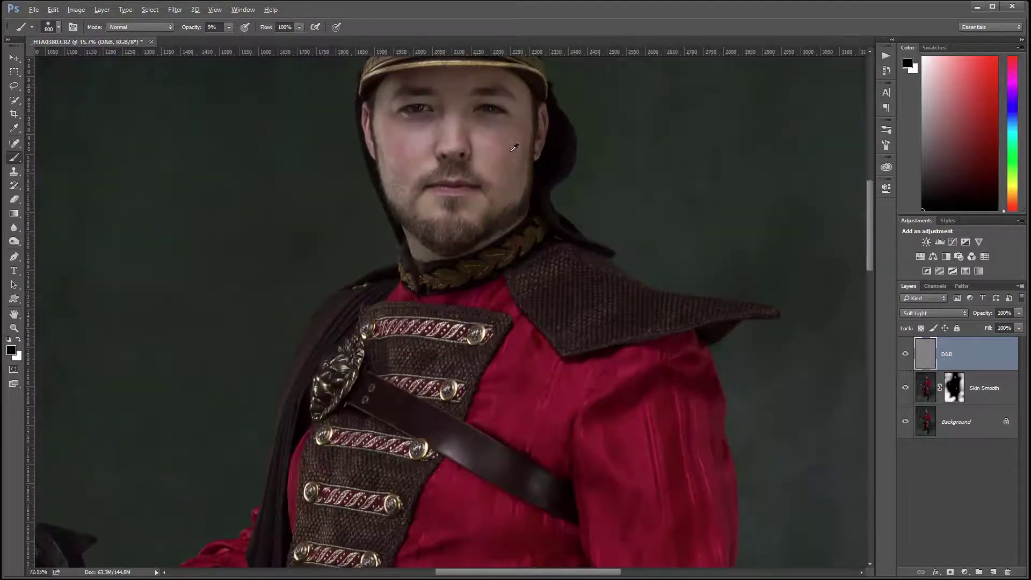
scroll(511, 150, up, 6)
drag(505, 263, 508, 403)
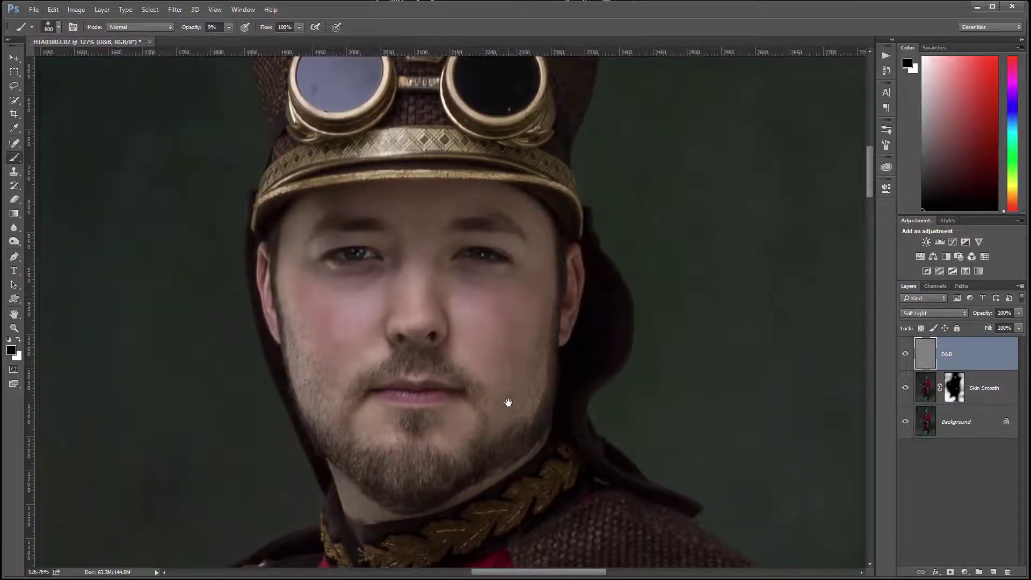
scroll(509, 357, up, 5)
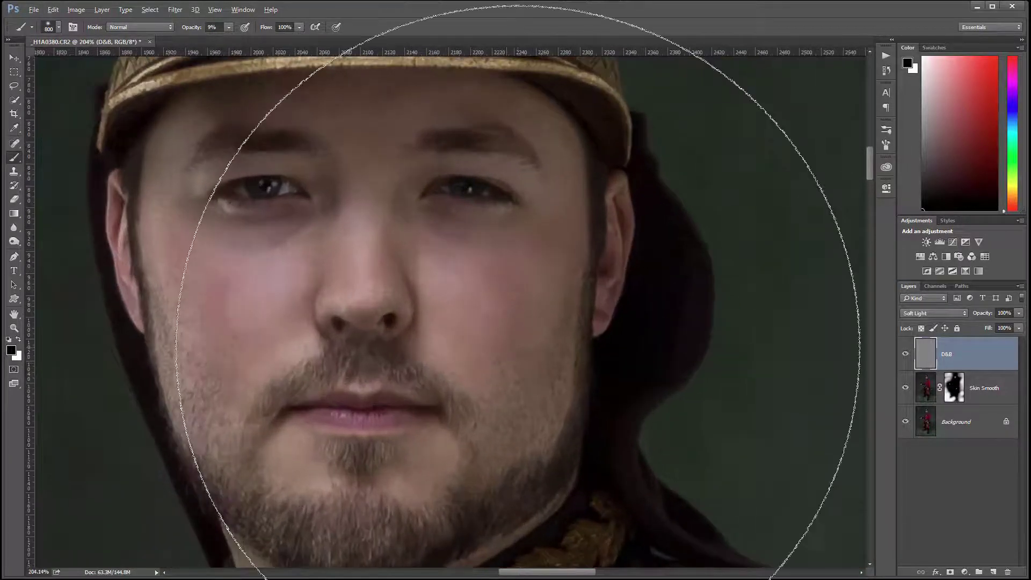
key(bracketleft)
key(bracketleft)
key(bracketleft)
key(bracketleft)
key(bracketleft)
key(bracketleft)
key(bracketleft)
key(bracketleft)
key(bracketleft)
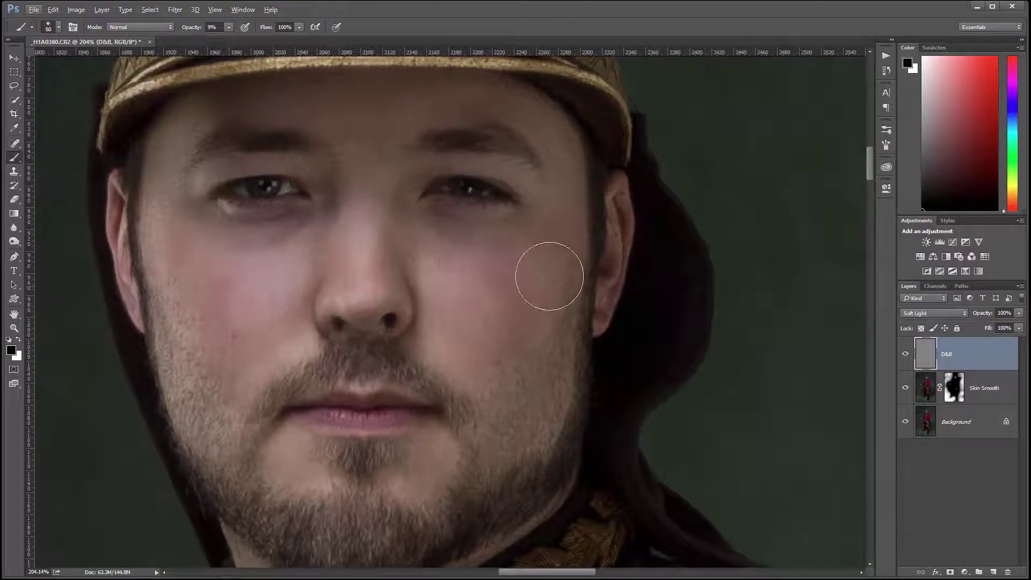
right_click(552, 276)
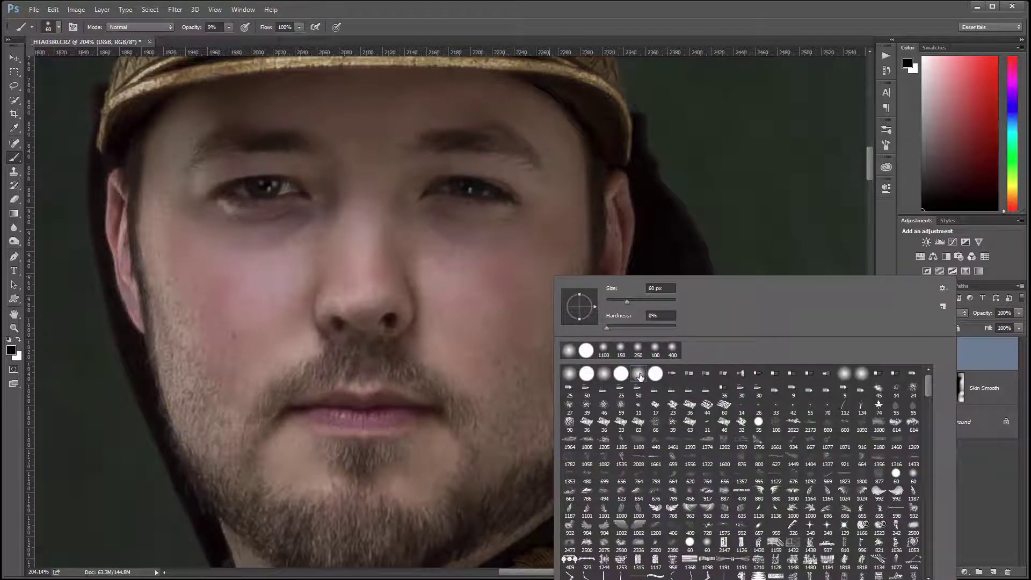
click(587, 220)
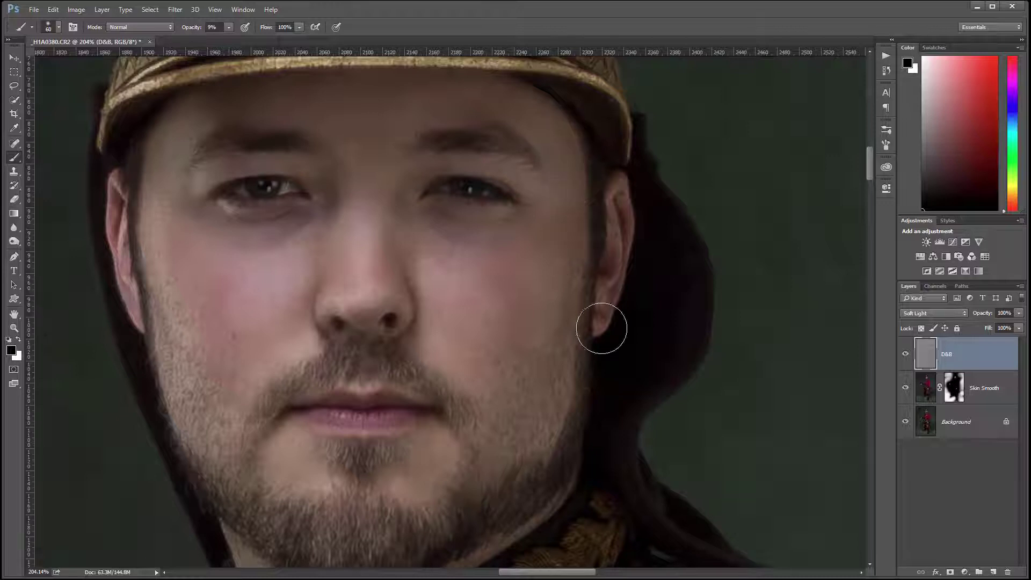
Step: Burn the sides of the face, the jaw and the sides of the nose in black on the D&B layer
mouse_move(578, 266)
mouse_down()
mouse_move(558, 430)
mouse_move(575, 320)
mouse_move(528, 479)
mouse_move(502, 481)
mouse_move(537, 438)
mouse_up()
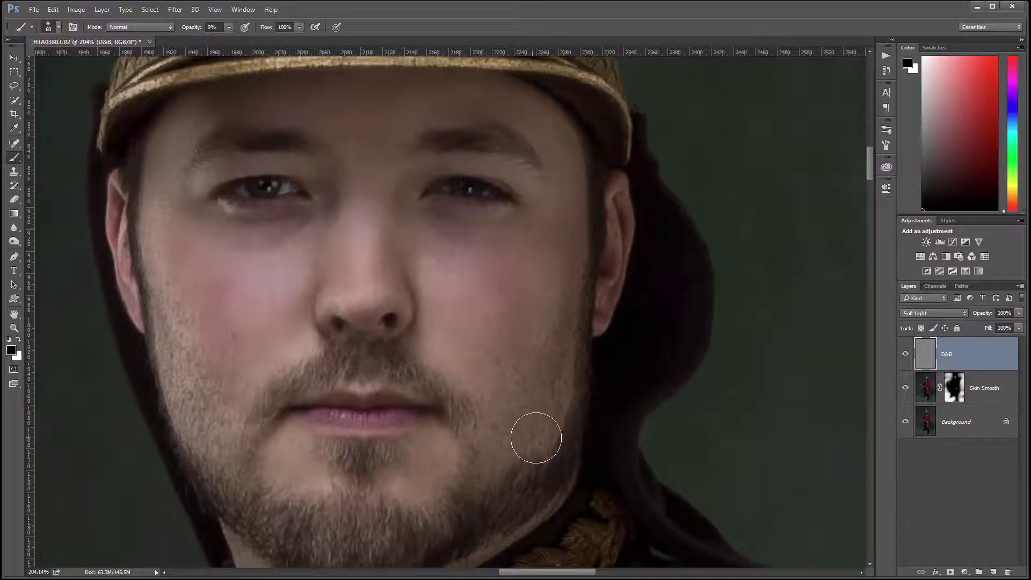
mouse_move(215, 311)
mouse_down()
mouse_move(147, 181)
mouse_move(188, 274)
mouse_move(198, 262)
mouse_move(224, 356)
mouse_move(236, 357)
mouse_move(299, 281)
mouse_move(215, 486)
mouse_move(331, 548)
mouse_move(338, 522)
mouse_move(275, 489)
mouse_up()
mouse_move(258, 127)
mouse_down()
mouse_move(215, 129)
mouse_move(199, 142)
mouse_move(215, 135)
mouse_move(201, 119)
mouse_move(123, 178)
mouse_move(164, 422)
mouse_move(160, 365)
mouse_move(229, 505)
mouse_move(199, 468)
mouse_move(188, 375)
mouse_move(393, 546)
mouse_move(557, 394)
mouse_move(547, 408)
mouse_move(536, 404)
mouse_move(432, 533)
mouse_move(564, 277)
mouse_move(538, 361)
mouse_move(494, 327)
mouse_move(532, 362)
mouse_move(594, 233)
mouse_move(566, 143)
mouse_move(590, 255)
mouse_move(549, 124)
mouse_move(577, 176)
mouse_move(507, 110)
mouse_move(410, 152)
mouse_move(398, 271)
mouse_move(393, 192)
mouse_move(408, 281)
mouse_move(437, 239)
mouse_move(315, 218)
mouse_move(320, 210)
mouse_move(302, 236)
mouse_move(331, 207)
mouse_move(330, 263)
mouse_move(302, 322)
mouse_move(386, 273)
mouse_move(411, 320)
mouse_move(436, 336)
mouse_move(396, 359)
mouse_move(409, 319)
mouse_move(361, 315)
mouse_move(351, 336)
mouse_up()
drag(535, 451, 567, 336)
mouse_move(416, 352)
mouse_down()
mouse_move(353, 307)
mouse_move(429, 295)
mouse_move(307, 336)
mouse_move(222, 311)
mouse_move(359, 416)
mouse_move(337, 450)
mouse_move(504, 373)
mouse_move(454, 405)
mouse_move(533, 318)
mouse_move(483, 345)
mouse_move(384, 368)
mouse_move(438, 298)
mouse_move(470, 393)
mouse_move(404, 410)
mouse_move(400, 282)
mouse_move(367, 295)
mouse_move(448, 278)
mouse_move(454, 295)
mouse_move(422, 307)
mouse_up()
drag(591, 246, 513, 365)
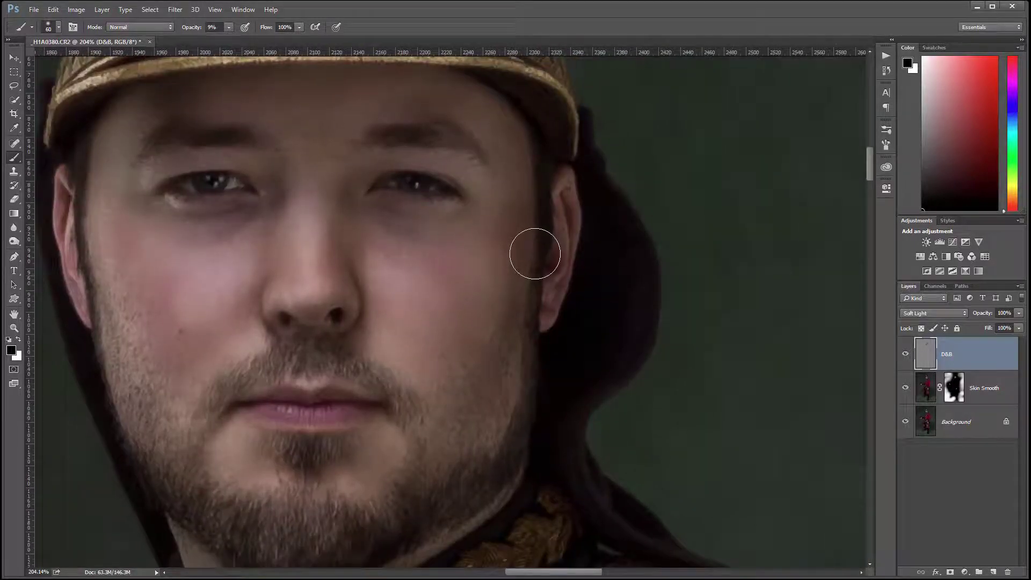
Step: Deepen the shadows on the temples, outer cheeks and the forehead under the hat brim with black
mouse_move(529, 247)
mouse_down()
mouse_move(494, 279)
mouse_move(515, 353)
mouse_move(515, 302)
mouse_move(501, 416)
mouse_move(517, 246)
mouse_move(453, 346)
mouse_move(419, 283)
mouse_move(529, 233)
mouse_move(454, 312)
mouse_move(525, 125)
mouse_move(540, 232)
mouse_move(516, 219)
mouse_up()
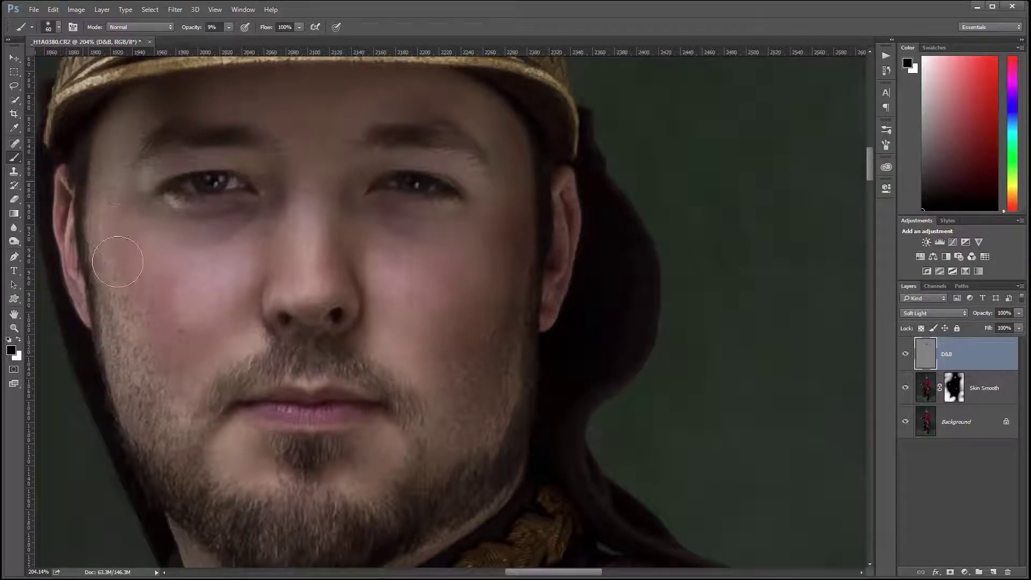
mouse_move(118, 261)
mouse_down()
mouse_move(107, 368)
mouse_move(94, 339)
mouse_move(149, 296)
mouse_move(202, 304)
mouse_up()
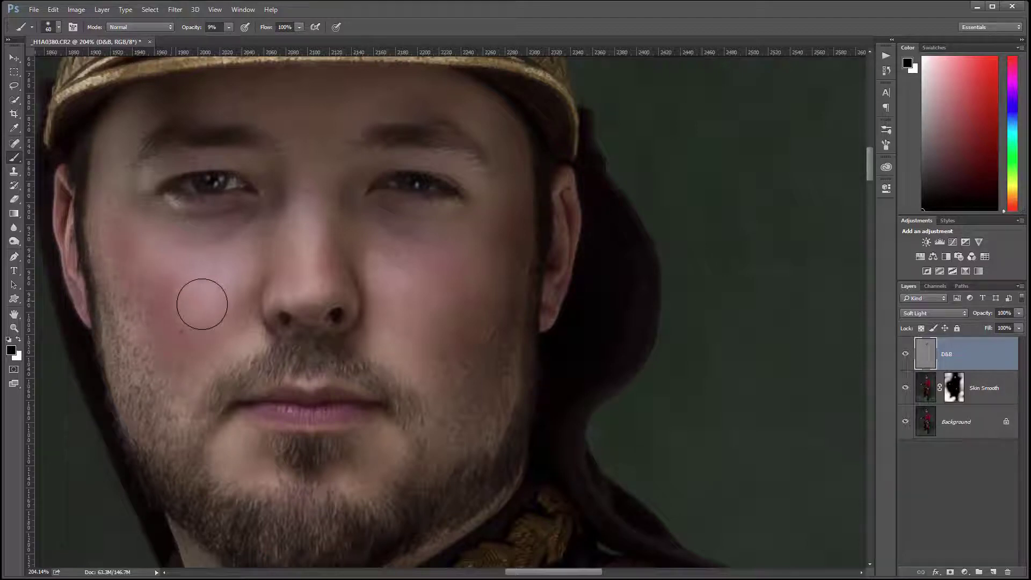
drag(403, 263, 496, 455)
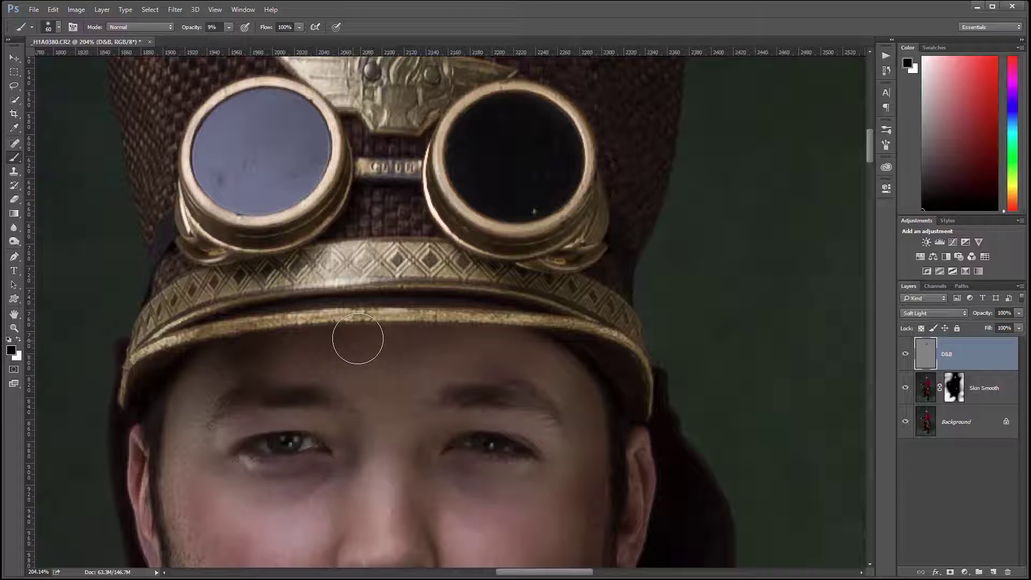
drag(582, 467, 602, 293)
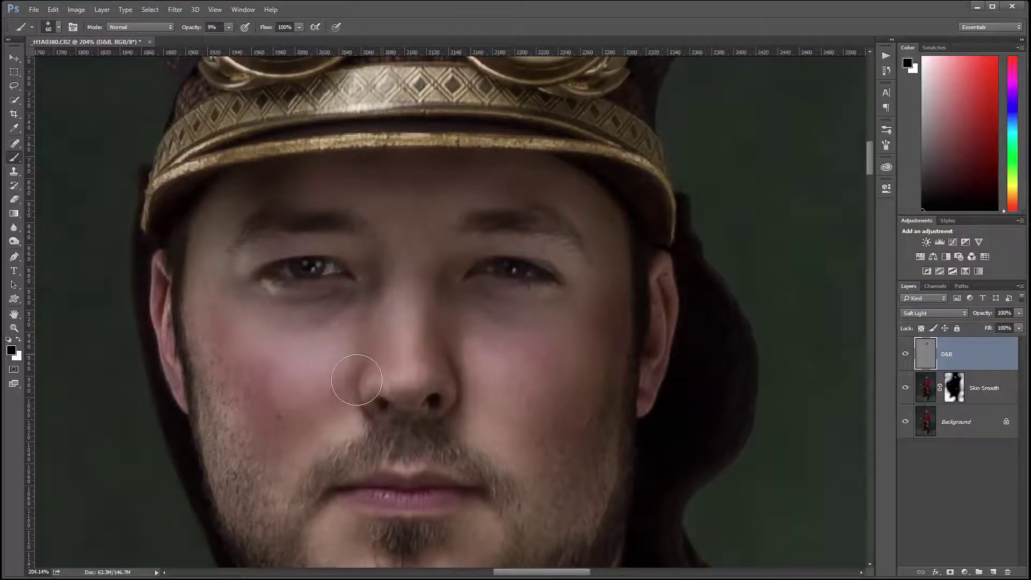
Step: Reduce the brush to 15 px and burn the edges and creases around the nose and nostrils
scroll(432, 406, up, 3)
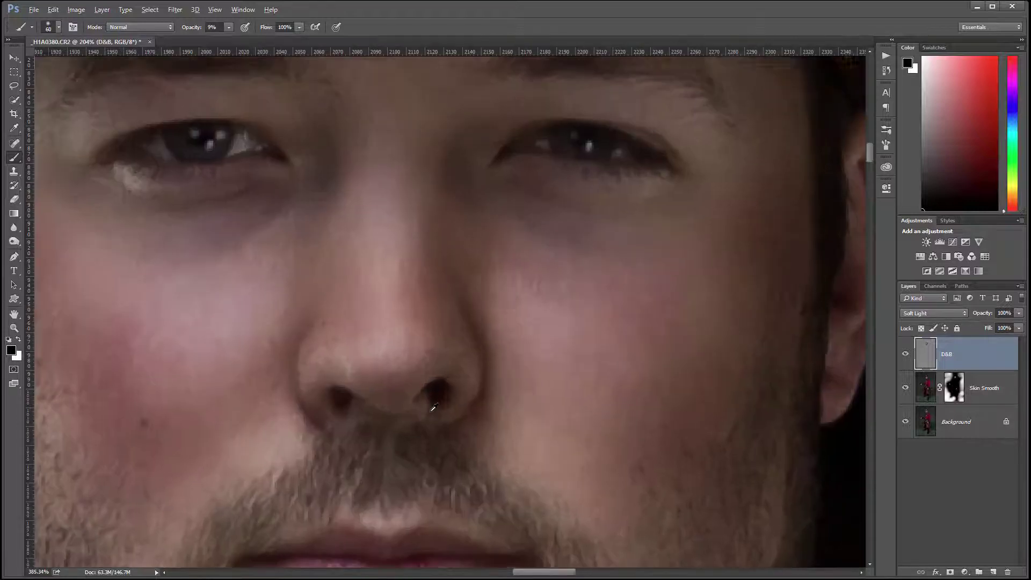
key(bracketleft)
key(bracketleft)
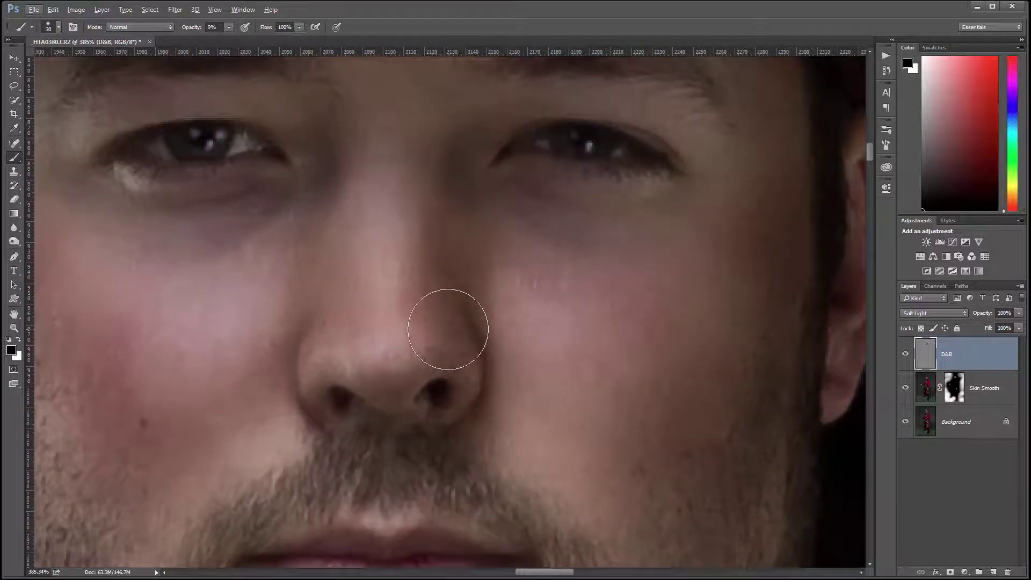
key(bracketleft)
key(bracketright)
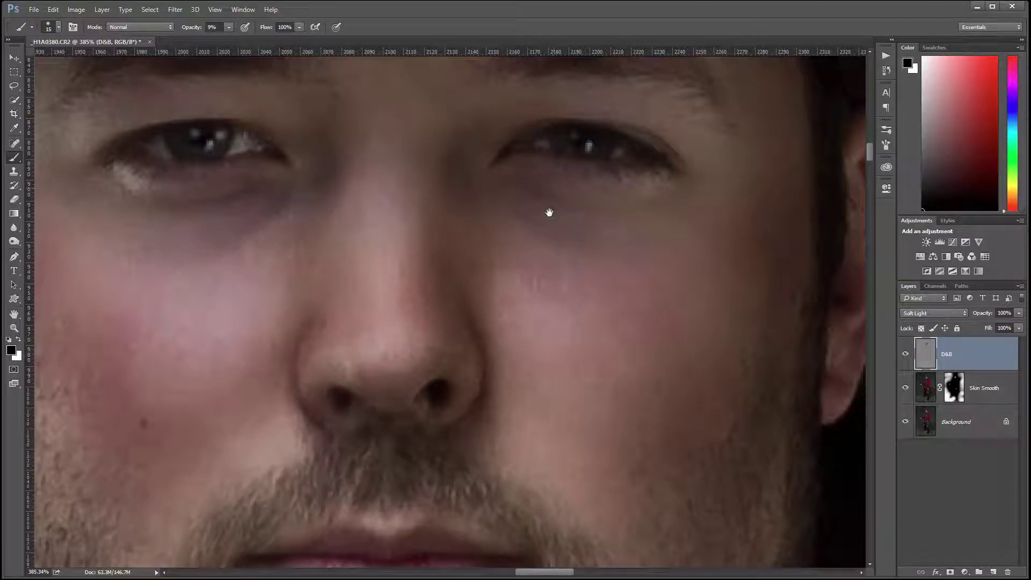
Step: Darken the eyebrows and eye outlines with black, and brighten the irises and eye whites with white
drag(547, 211, 520, 299)
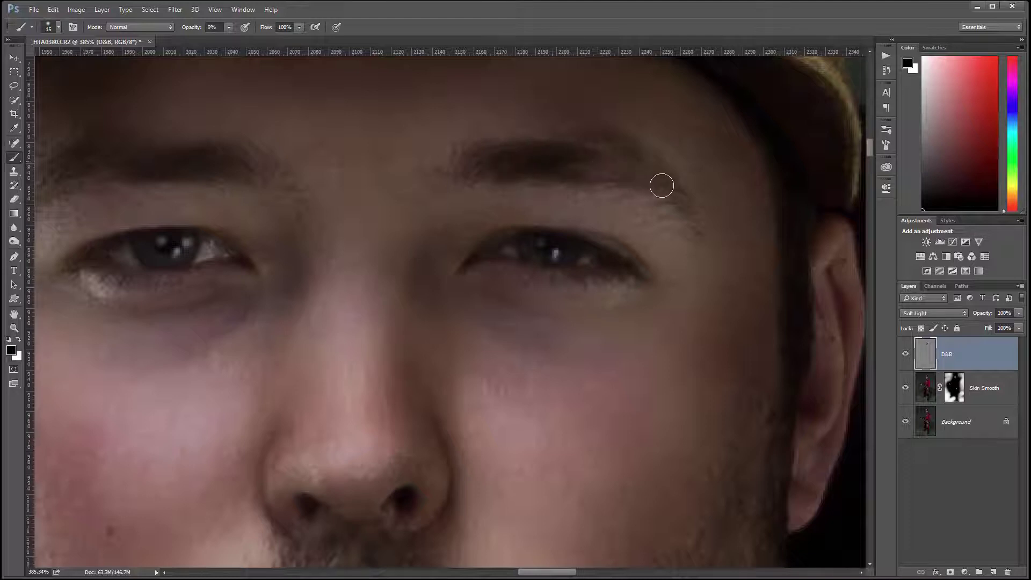
drag(353, 243, 506, 232)
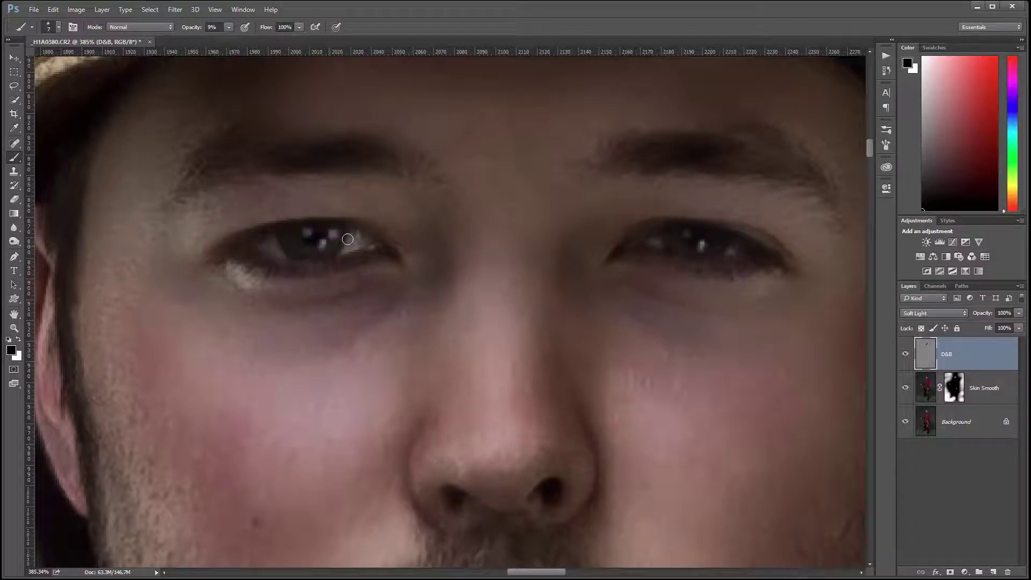
key(x)
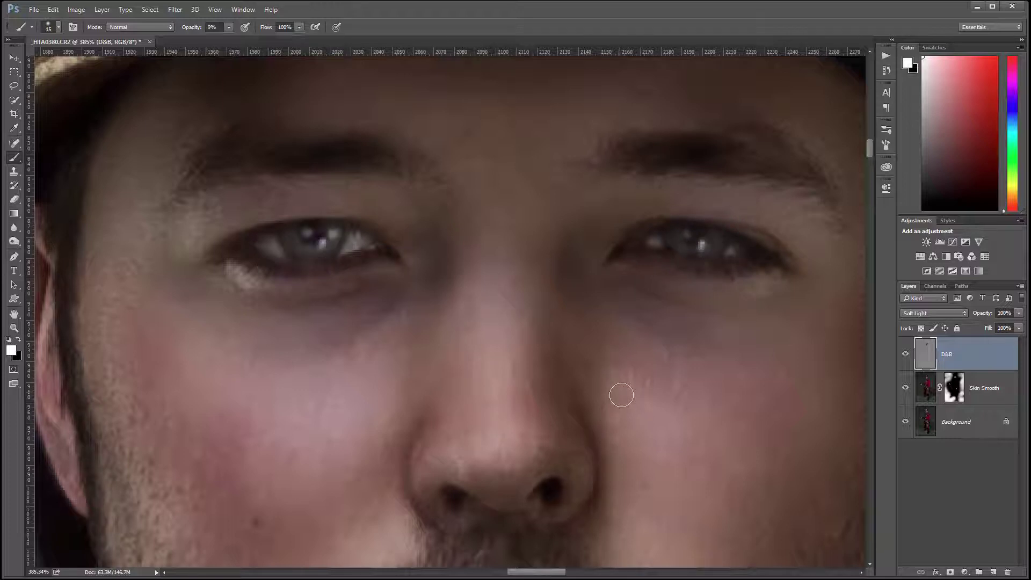
Step: Dodge the bridge and tip of the nose with a 30 px white brush and the nostril wings with a 15 px brush
key(bracketright)
key(bracketright)
key(bracketright)
mouse_move(499, 440)
mouse_down()
mouse_move(493, 447)
mouse_move(501, 431)
mouse_move(516, 434)
mouse_up()
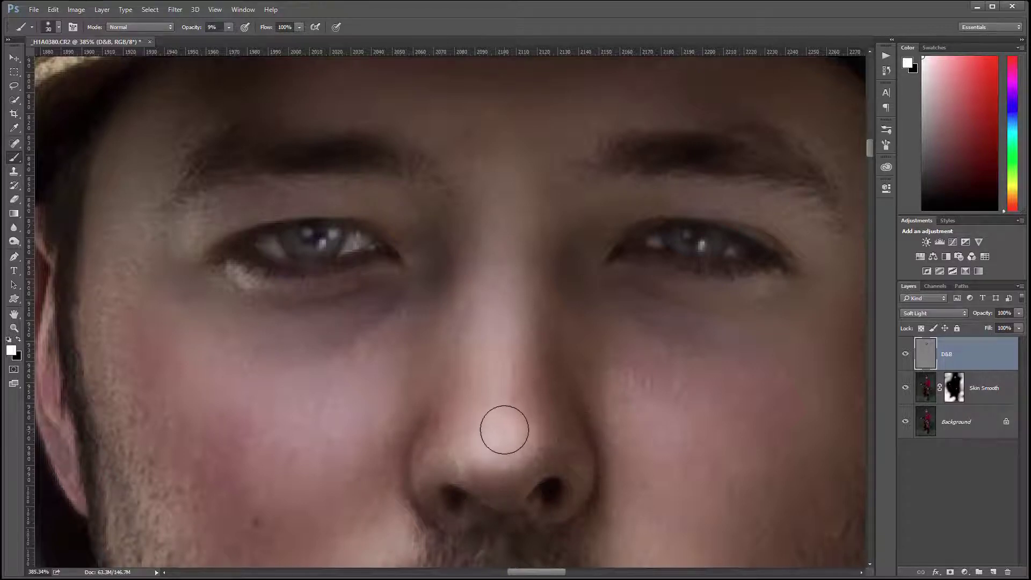
key(bracketleft)
key(bracketleft)
key(bracketleft)
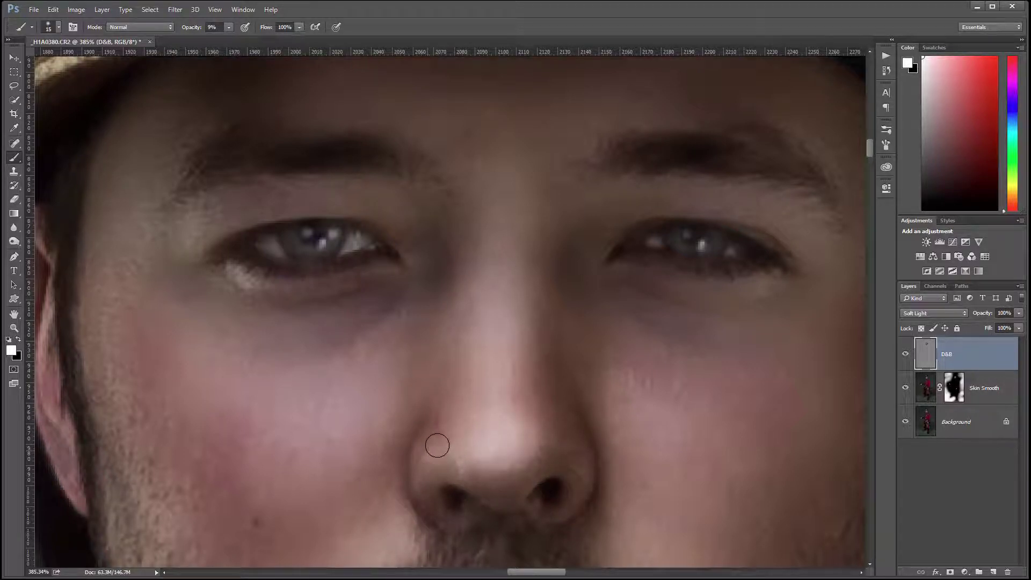
drag(437, 445, 443, 446)
mouse_move(602, 448)
mouse_down()
mouse_move(576, 457)
mouse_move(571, 430)
mouse_up()
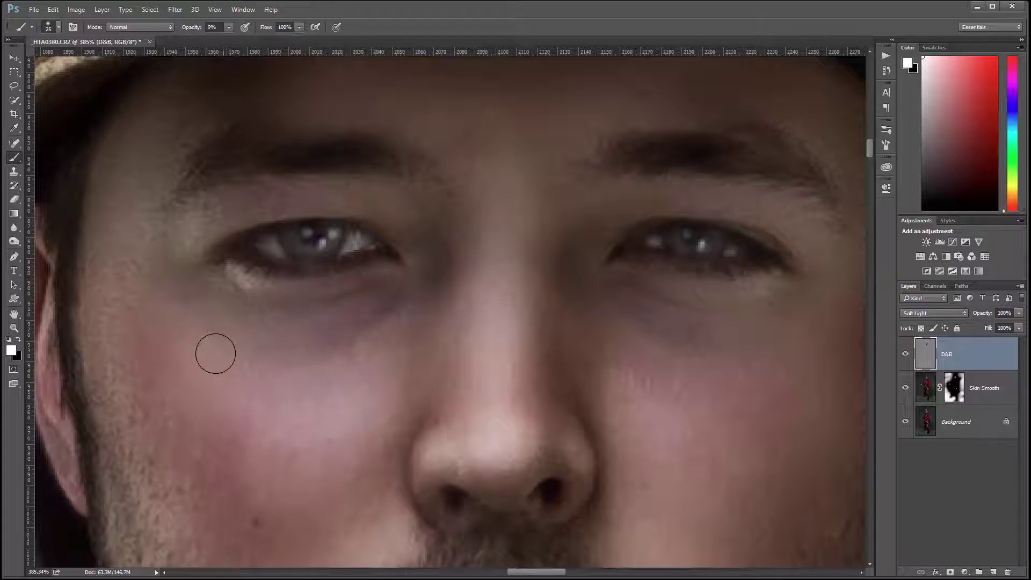
Step: Enlarge the white brush to 35 px and dodge the cheeks below the eyes and beside the nose
key(bracketright)
mouse_move(237, 408)
mouse_down()
mouse_move(297, 380)
mouse_move(267, 475)
mouse_move(199, 365)
mouse_move(182, 389)
mouse_move(348, 346)
mouse_move(259, 471)
mouse_up()
mouse_move(689, 487)
mouse_down()
mouse_move(656, 396)
mouse_move(670, 412)
mouse_move(763, 374)
mouse_move(667, 401)
mouse_move(730, 499)
mouse_move(790, 388)
mouse_move(759, 425)
mouse_move(716, 395)
mouse_move(705, 411)
mouse_move(688, 399)
mouse_move(759, 437)
mouse_move(747, 456)
mouse_move(686, 448)
mouse_move(621, 323)
mouse_up()
key(space)
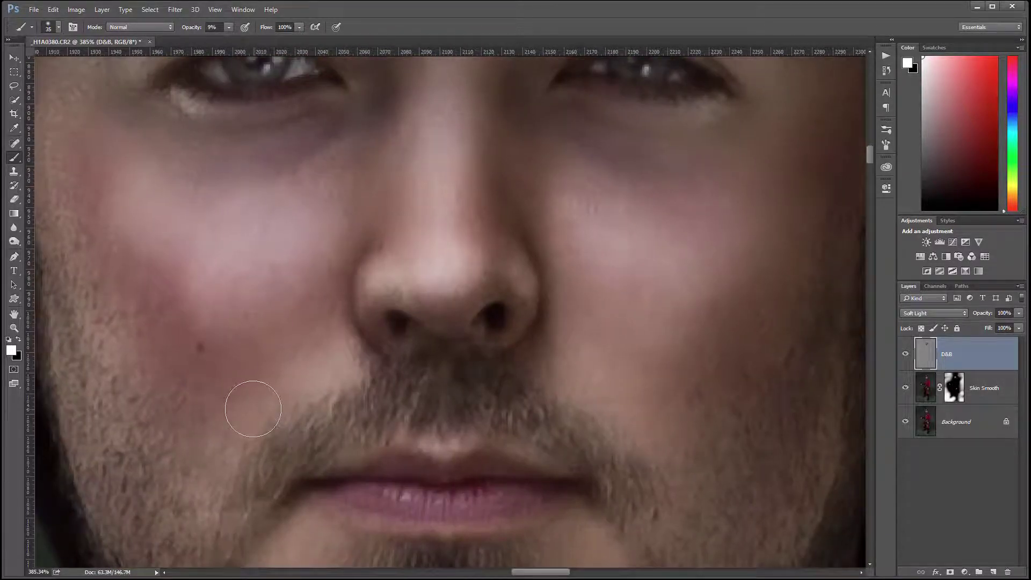
mouse_move(340, 345)
mouse_down()
mouse_move(313, 382)
mouse_move(236, 402)
mouse_up()
Step: Dodge the bare skin of the chin on both sides of the goatee with the 35 px white brush
mouse_move(409, 450)
mouse_down()
mouse_move(410, 424)
mouse_move(389, 446)
mouse_move(487, 406)
mouse_move(643, 421)
mouse_move(608, 302)
mouse_move(582, 289)
mouse_move(697, 361)
mouse_up()
mouse_move(652, 398)
mouse_down()
mouse_move(702, 279)
mouse_move(731, 156)
mouse_up()
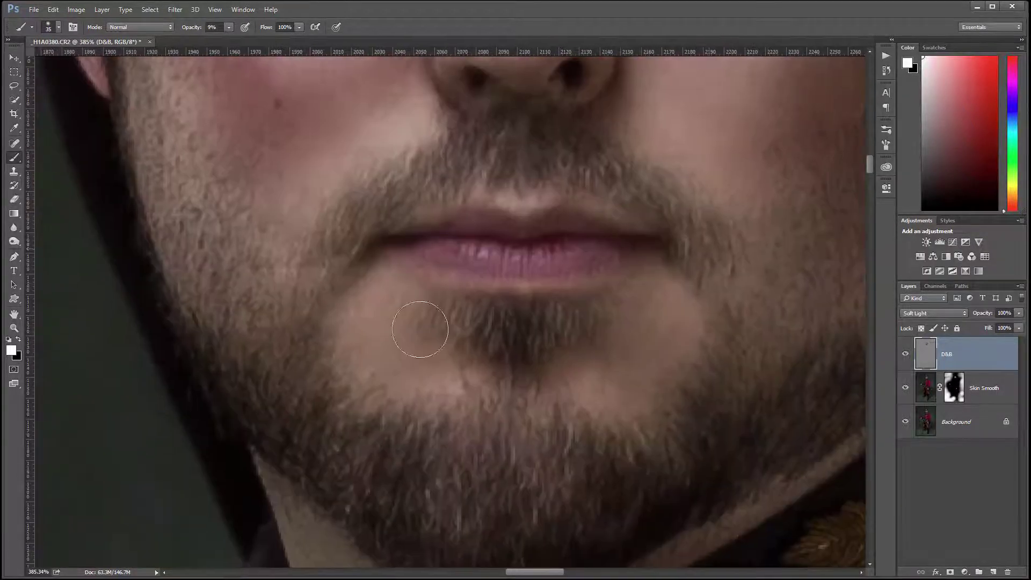
mouse_move(388, 276)
mouse_down()
mouse_move(376, 297)
mouse_move(371, 383)
mouse_up()
mouse_move(561, 392)
mouse_down()
mouse_move(553, 407)
mouse_move(653, 315)
mouse_move(561, 397)
mouse_move(391, 269)
mouse_move(376, 364)
mouse_move(606, 274)
mouse_move(542, 480)
mouse_up()
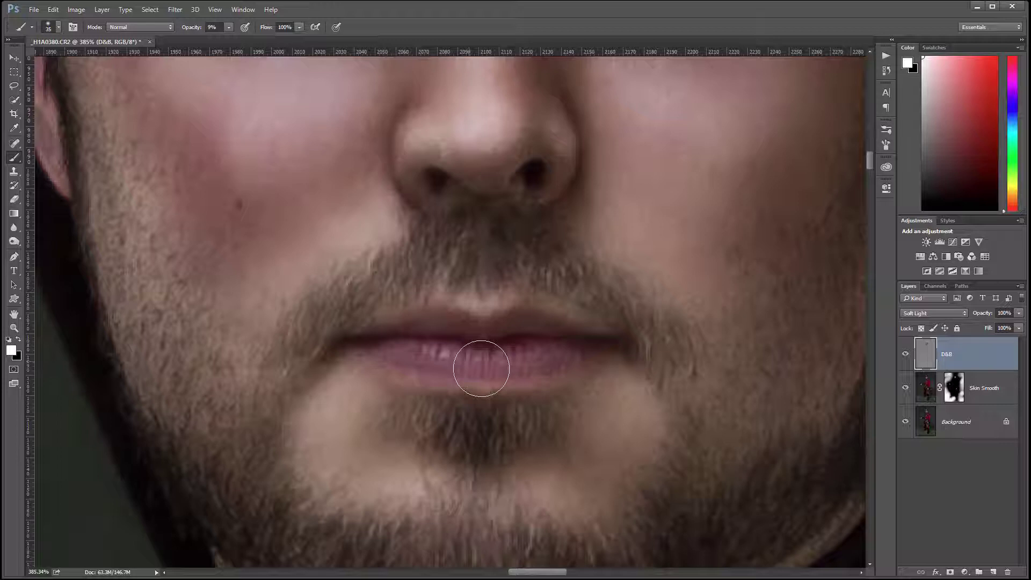
Step: Highlight the lower lip with a 9 px white brush and burn its outer edges with black
key([)
key([)
key([)
key([)
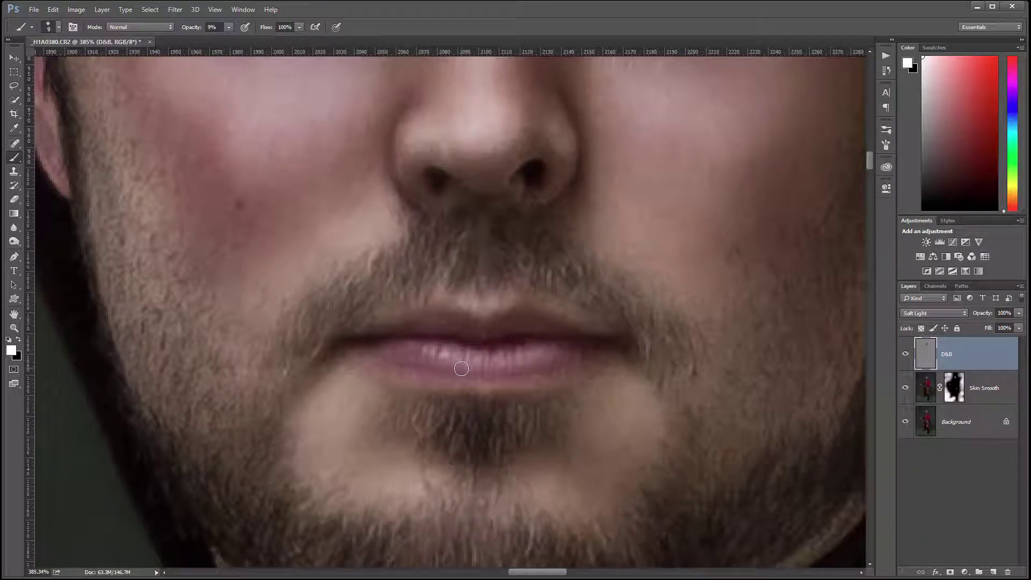
key(x)
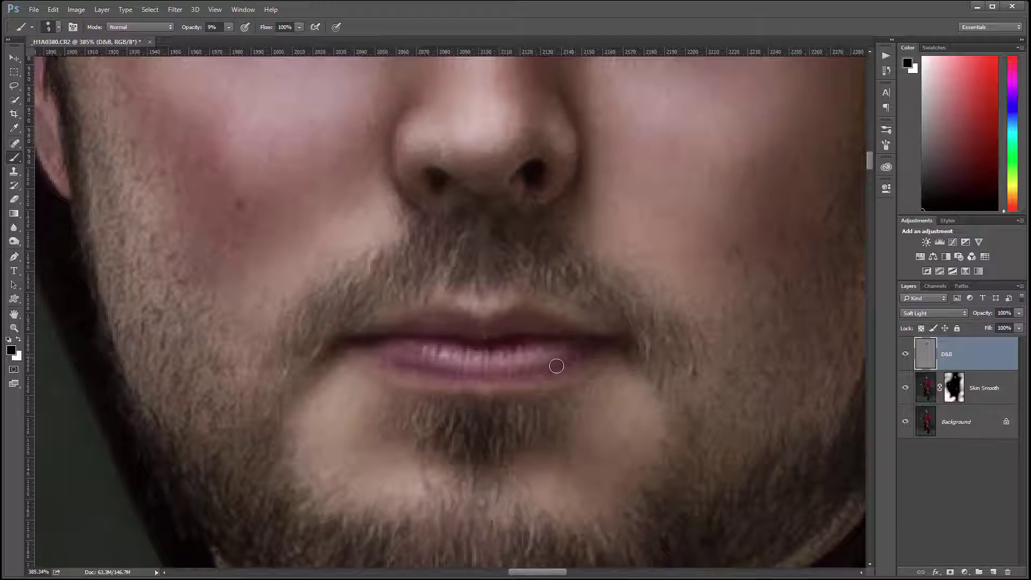
drag(556, 365, 540, 371)
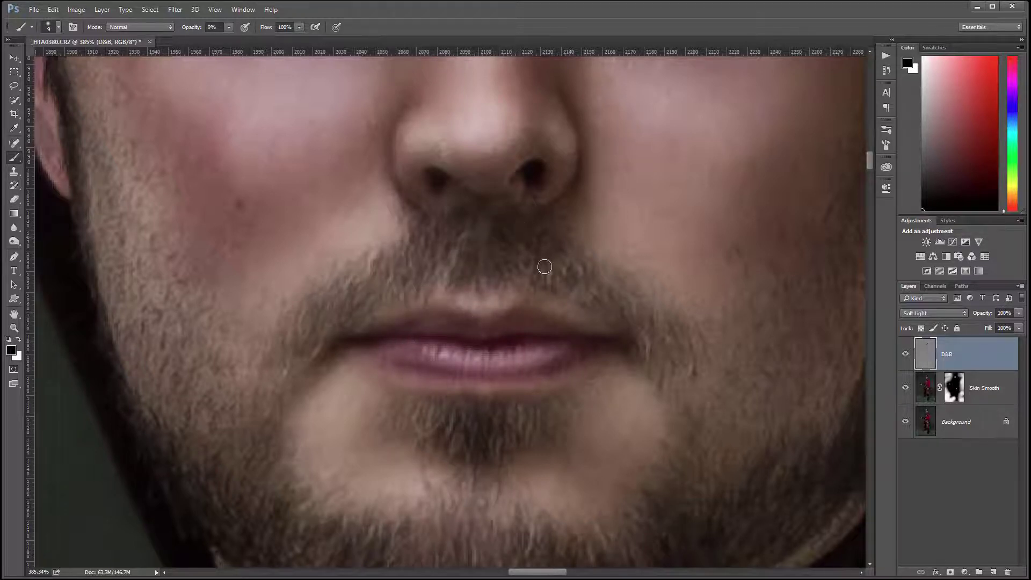
Step: Lighten the skin around the mouth and chin with a 25 px white brush
key(x)
key(bracketright)
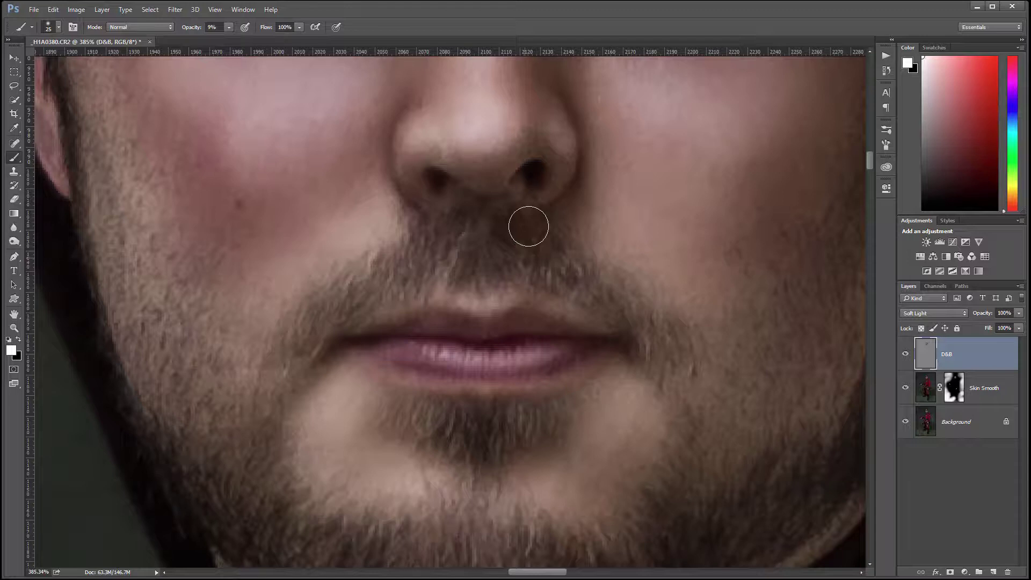
drag(576, 293, 615, 405)
drag(529, 294, 525, 244)
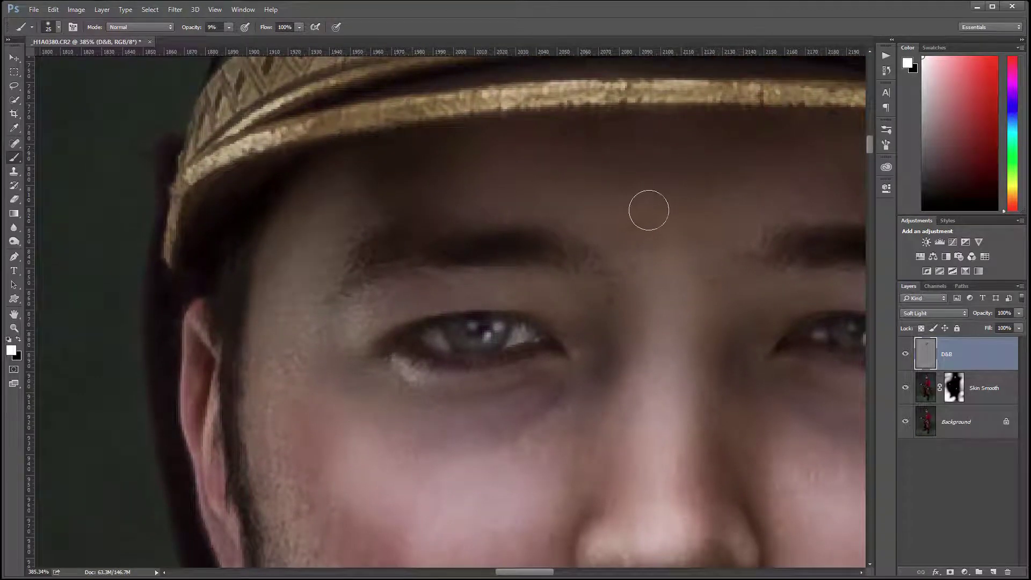
Step: Enlarge the white brush to 40 px and brighten the highlights on both cheeks
scroll(671, 366, down, 1)
scroll(548, 257, down, 1)
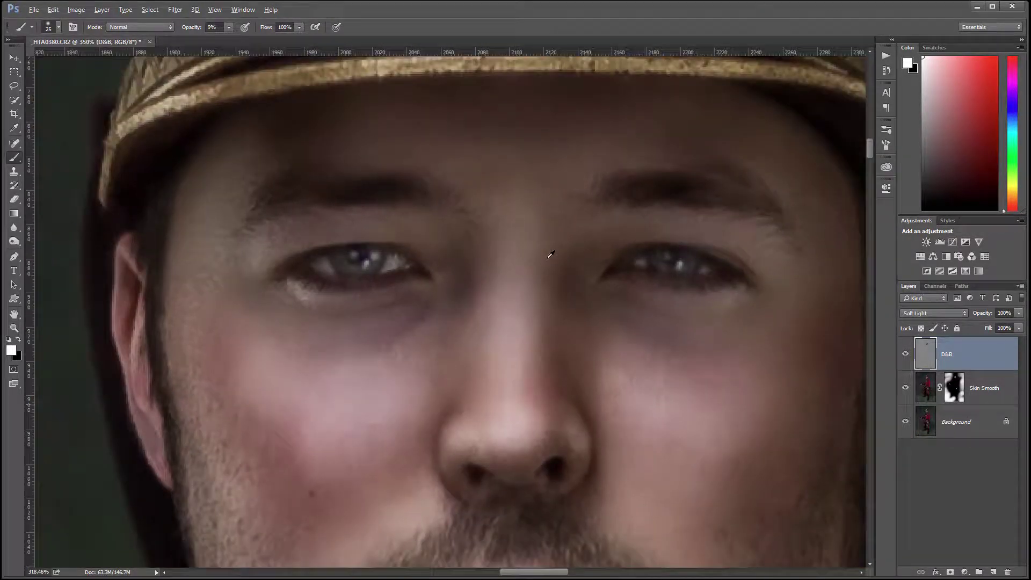
scroll(550, 255, down, 4)
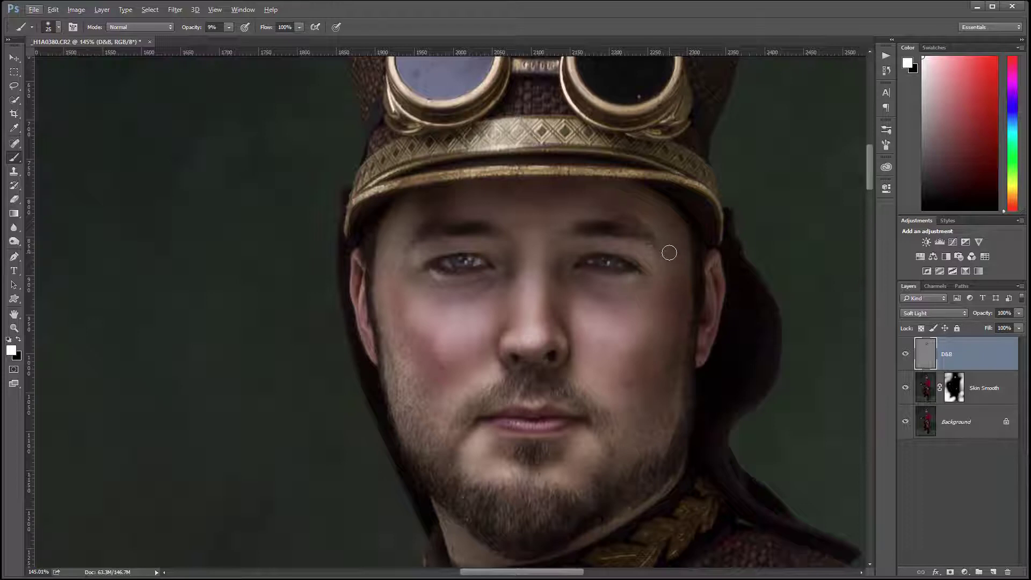
key(bracketright)
mouse_move(603, 356)
mouse_down()
mouse_move(624, 300)
mouse_move(573, 300)
mouse_move(625, 325)
mouse_move(607, 346)
mouse_up()
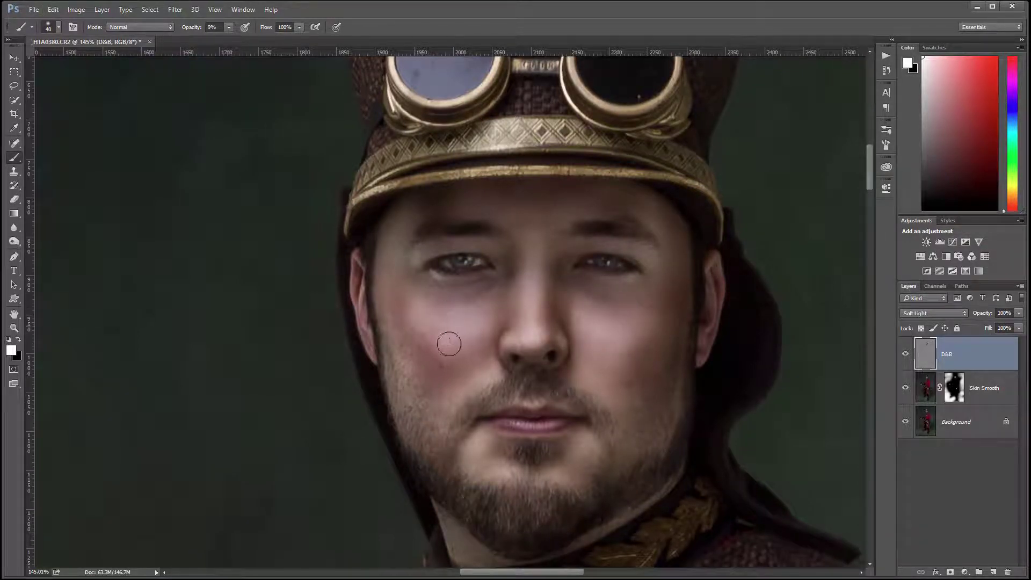
Step: Dodge the cheek highlight beside the nose with the 40 px white brush
mouse_move(495, 332)
mouse_down()
mouse_move(453, 390)
mouse_move(432, 398)
mouse_move(416, 332)
mouse_move(438, 375)
mouse_move(435, 340)
mouse_move(461, 367)
mouse_move(430, 310)
mouse_up()
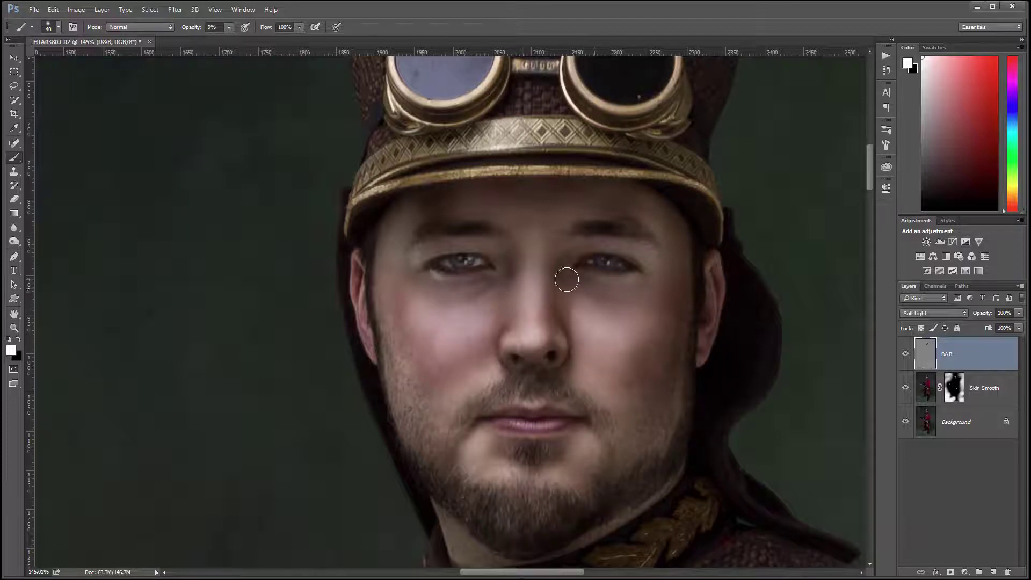
Step: Toggle the visibility of the D&B layer to compare the face before and after dodging and burning
click(906, 352)
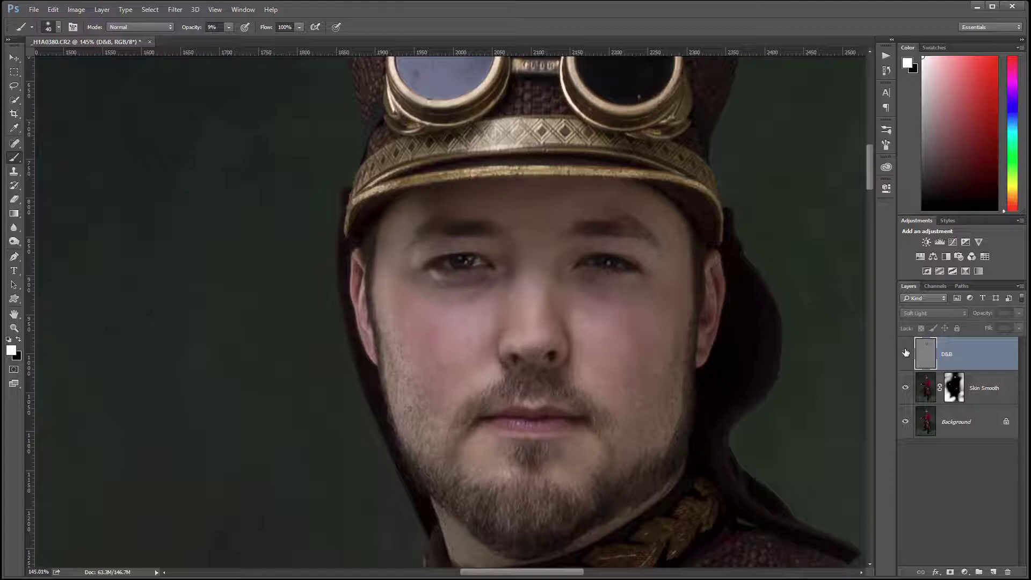
click(905, 352)
click(906, 352)
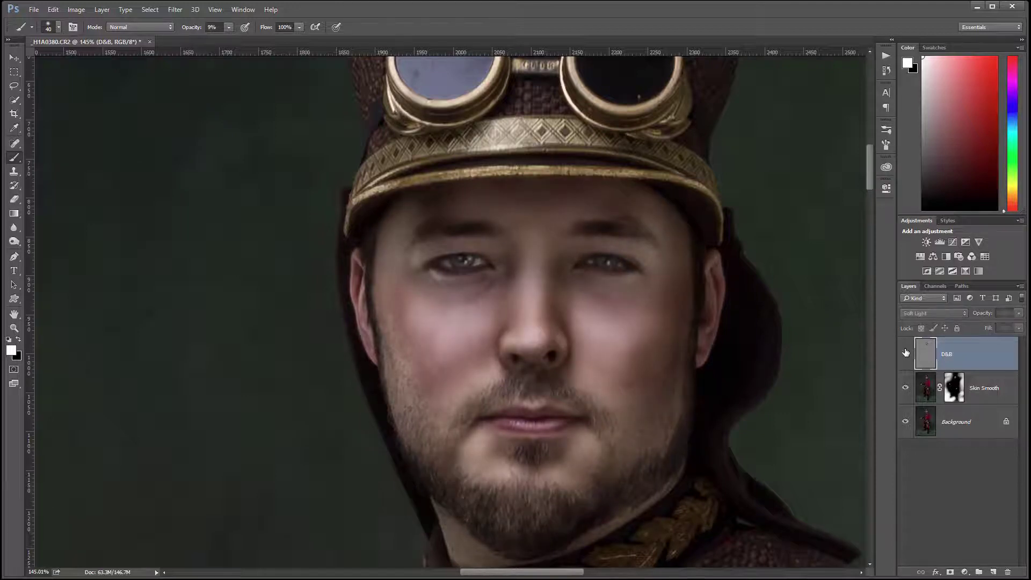
click(906, 352)
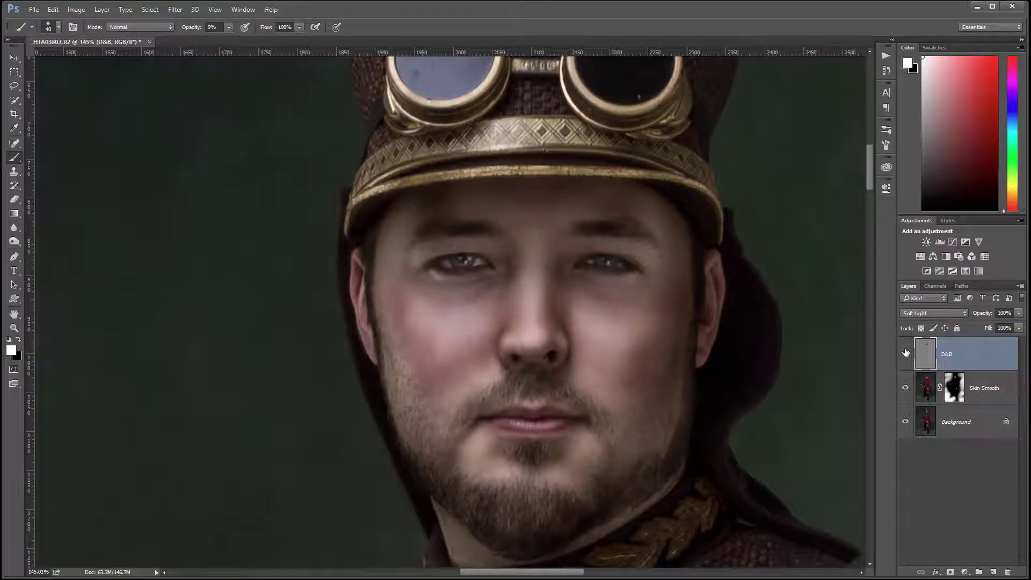
click(906, 354)
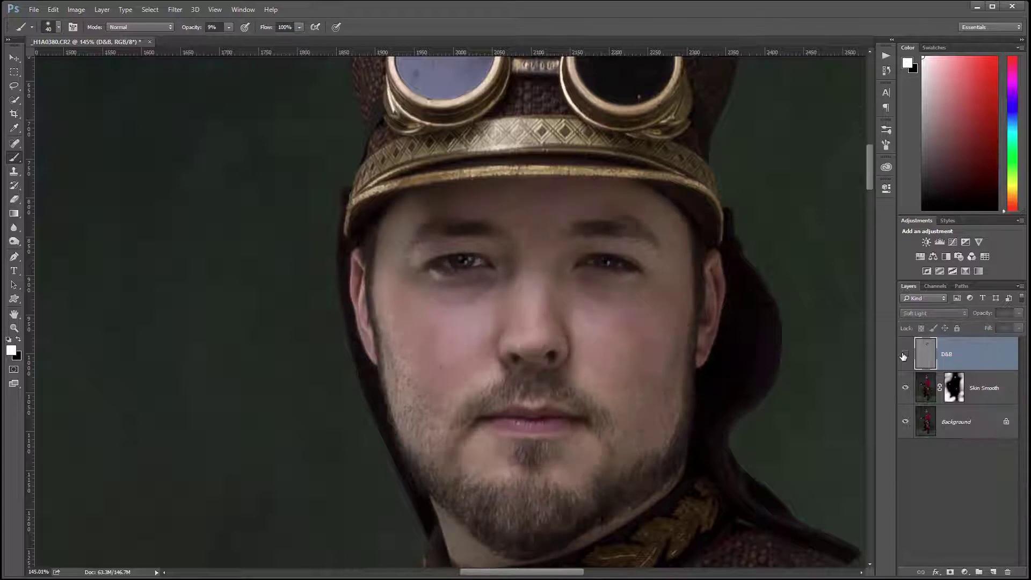
click(906, 354)
click(905, 353)
click(905, 353)
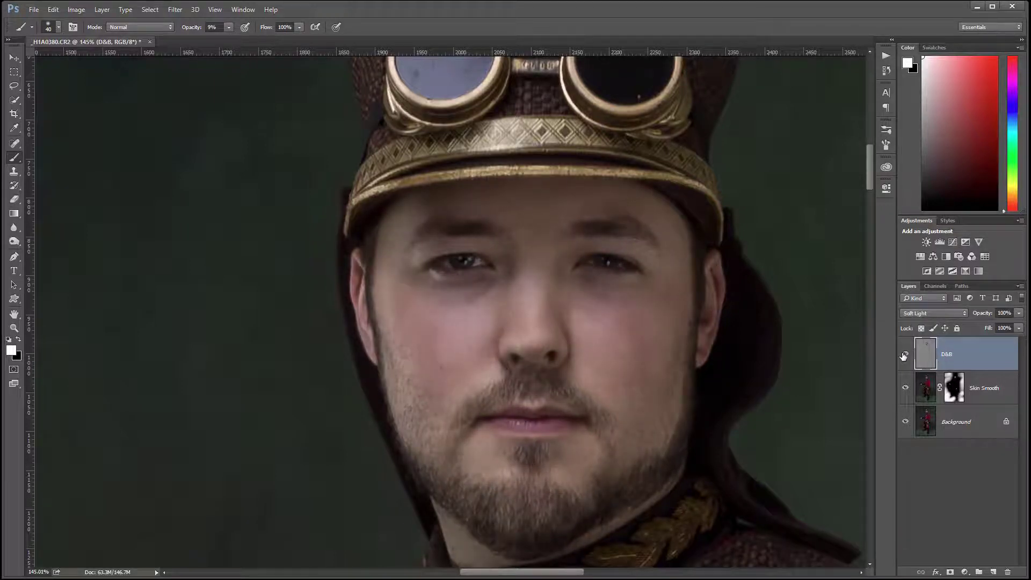
click(905, 355)
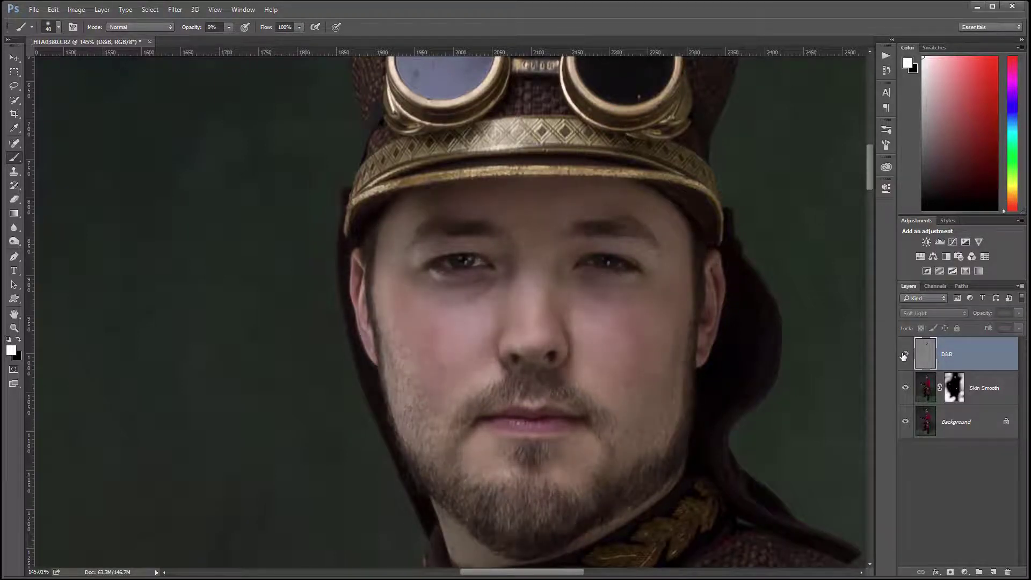
click(906, 353)
Step: Brighten the exposed neck skin between the beard and the collar with the 40 px white brush
drag(665, 476, 654, 343)
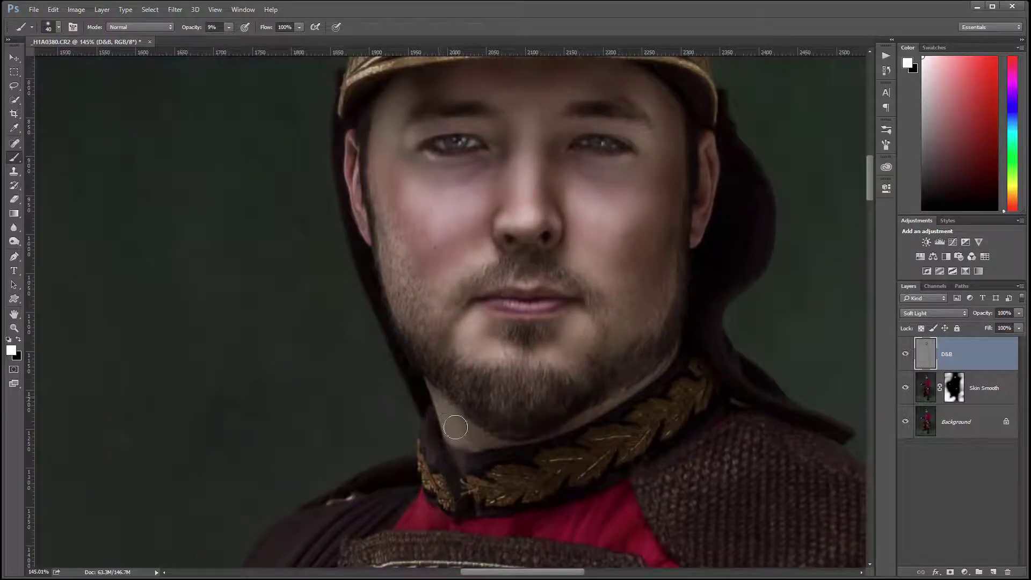
mouse_move(456, 427)
mouse_down()
mouse_move(438, 394)
mouse_move(492, 441)
mouse_up()
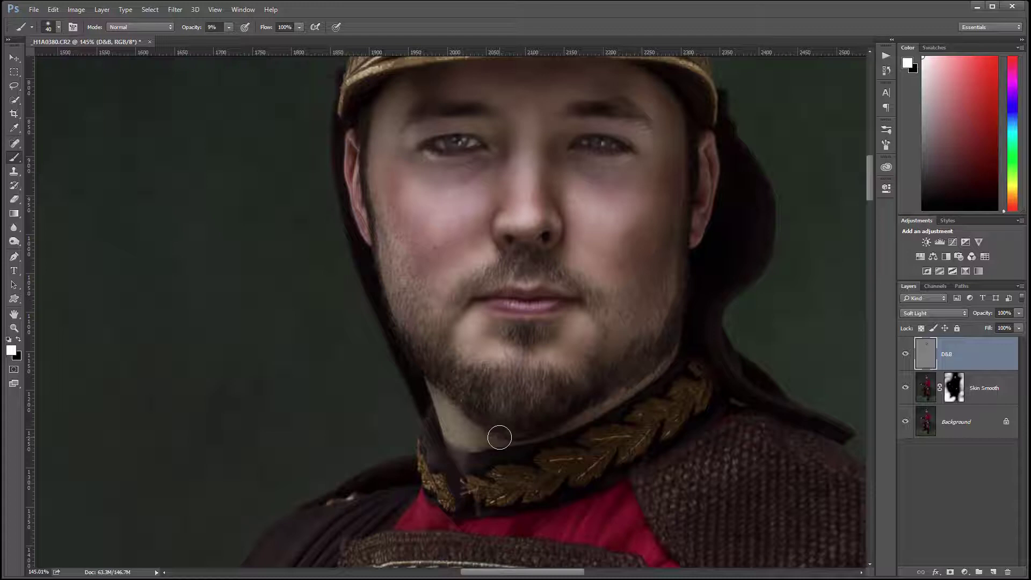
Step: Enlarge the brush to 80 px and dodge and burn both goggle lenses on the hat to increase their contrast
key(x)
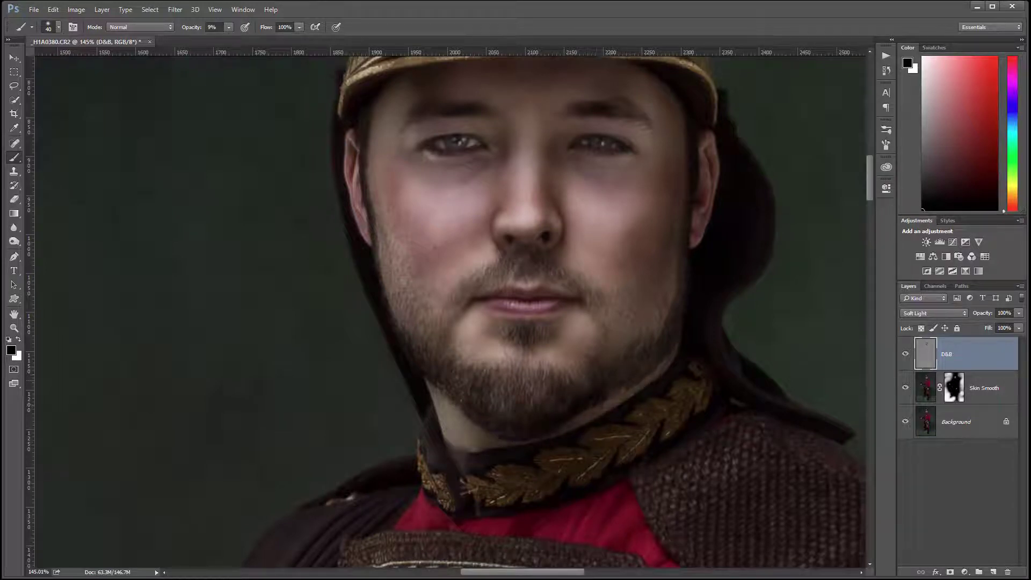
scroll(705, 362, up, 5)
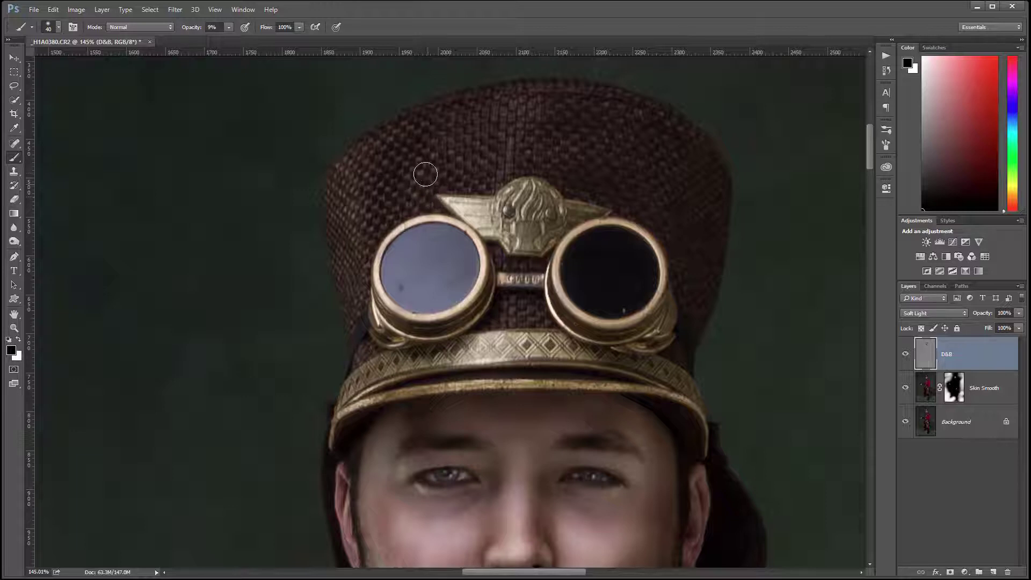
key(bracketright)
key(bracketright)
key(bracketright)
key(bracketright)
mouse_move(461, 242)
mouse_down()
mouse_move(440, 292)
mouse_move(472, 263)
mouse_move(441, 290)
mouse_move(457, 277)
mouse_up()
key(x)
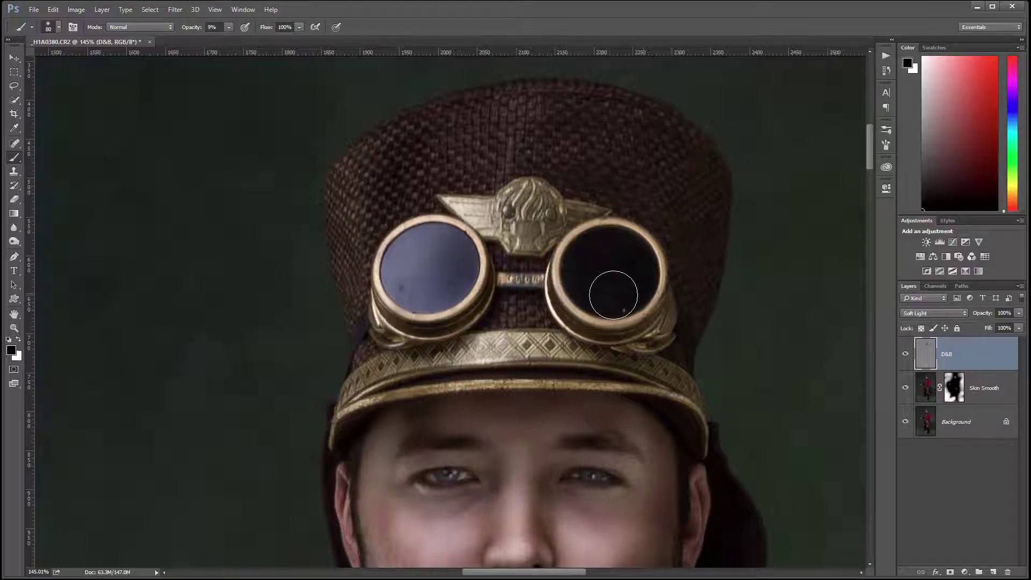
mouse_move(592, 245)
mouse_down()
mouse_move(611, 279)
mouse_move(580, 282)
mouse_move(577, 306)
mouse_move(603, 244)
mouse_up()
key(x)
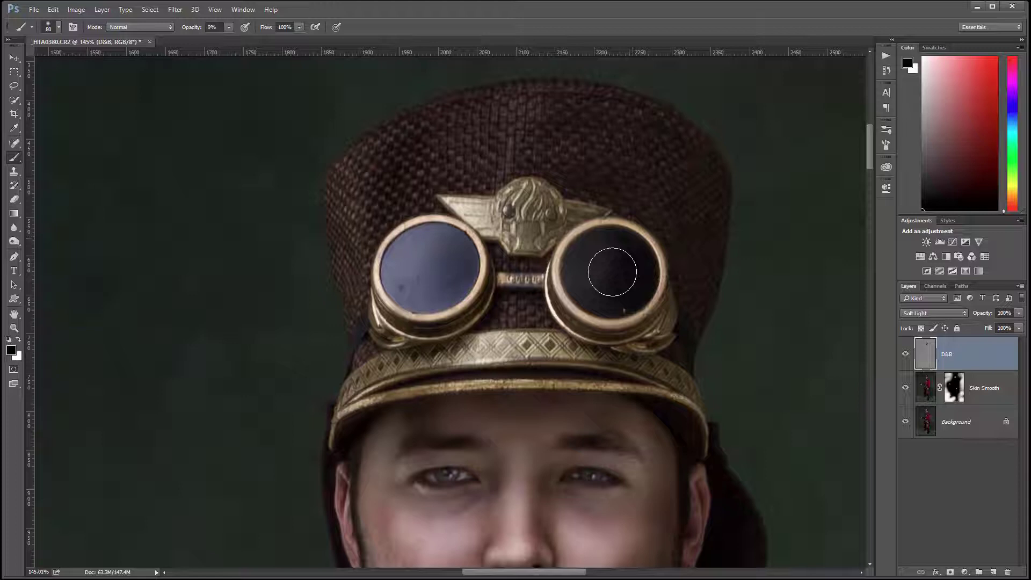
click(607, 267)
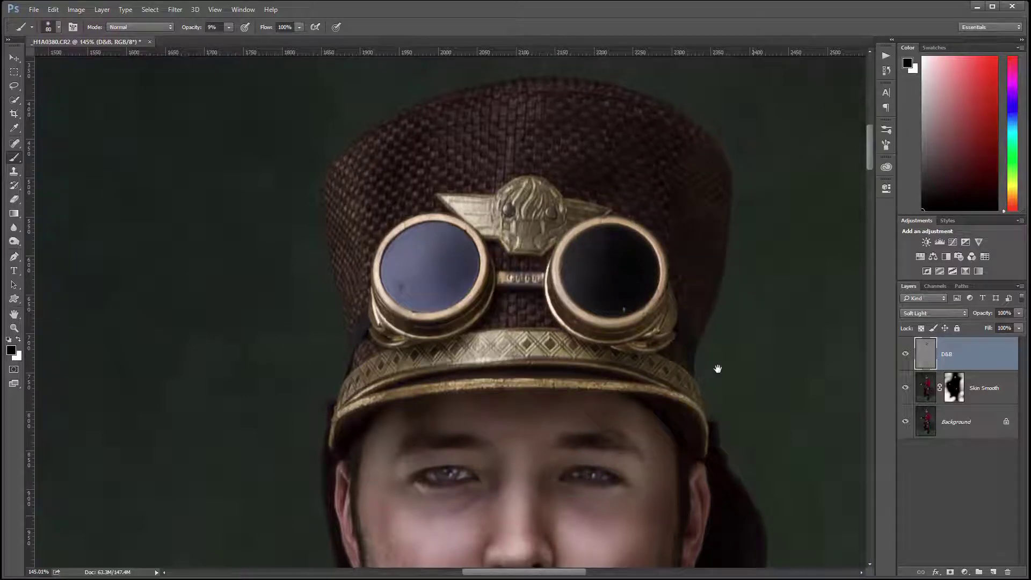
Step: Burn the shadowed folds of the red upper sleeve below the shoulder collar with the 80 px black brush
mouse_move(718, 369)
mouse_down()
mouse_move(663, 299)
mouse_move(587, 289)
mouse_move(428, 161)
mouse_move(340, 272)
mouse_move(405, 350)
mouse_move(401, 335)
mouse_up()
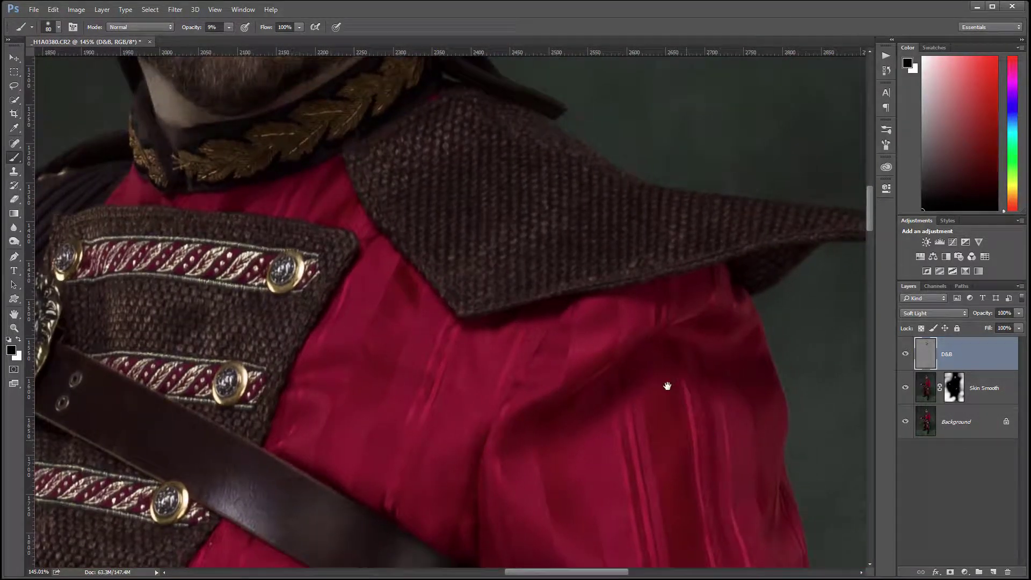
drag(667, 387, 645, 360)
mouse_move(648, 269)
mouse_down()
mouse_move(527, 340)
mouse_move(502, 375)
mouse_up()
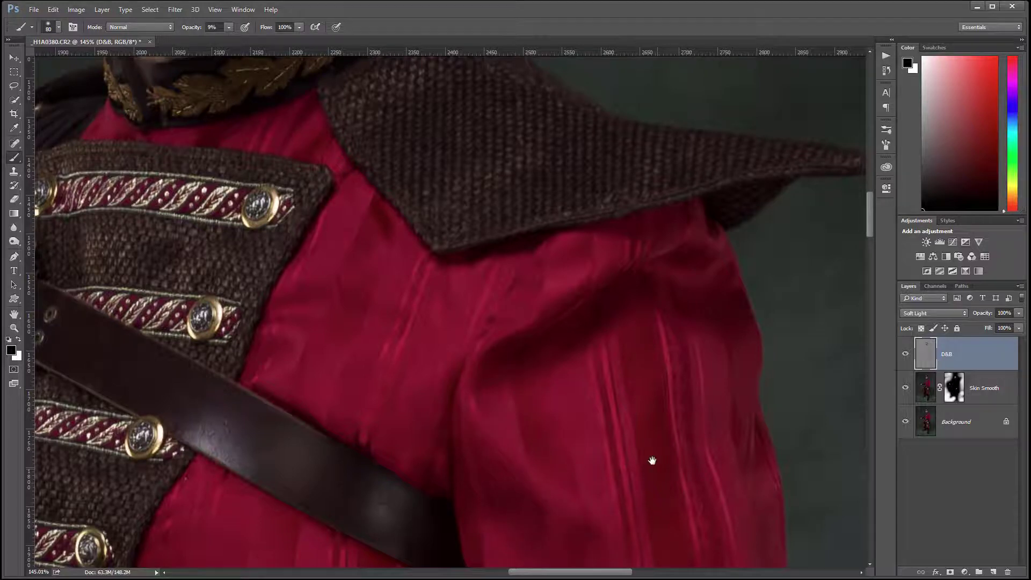
drag(653, 462, 670, 276)
mouse_move(565, 371)
mouse_down()
mouse_move(591, 378)
mouse_move(613, 482)
mouse_up()
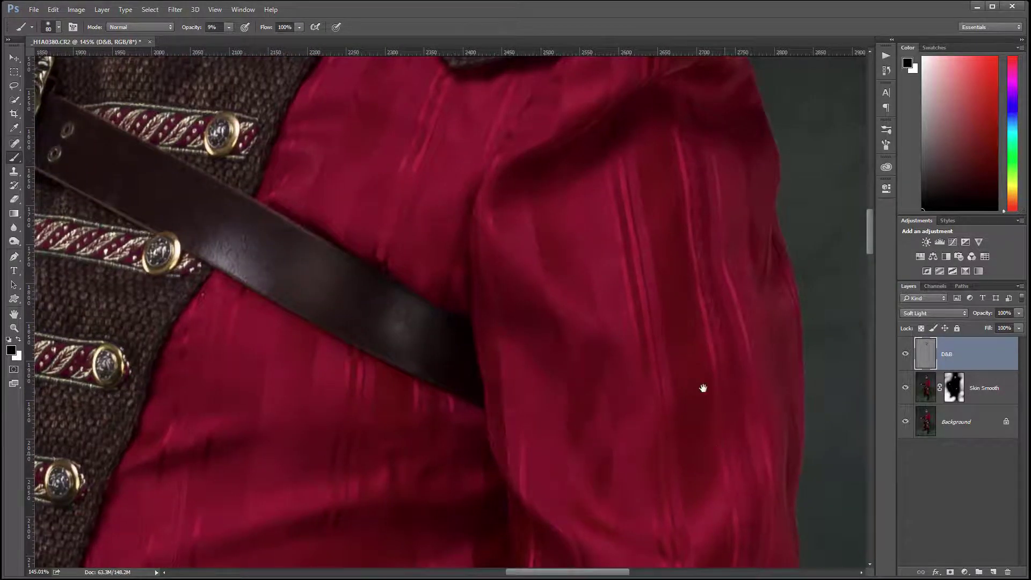
Step: Reduce the black brush to 50 px and burn the creases around the elbow of the red sleeve
drag(702, 389, 668, 222)
key(bracketleft)
key(bracketleft)
key(bracketleft)
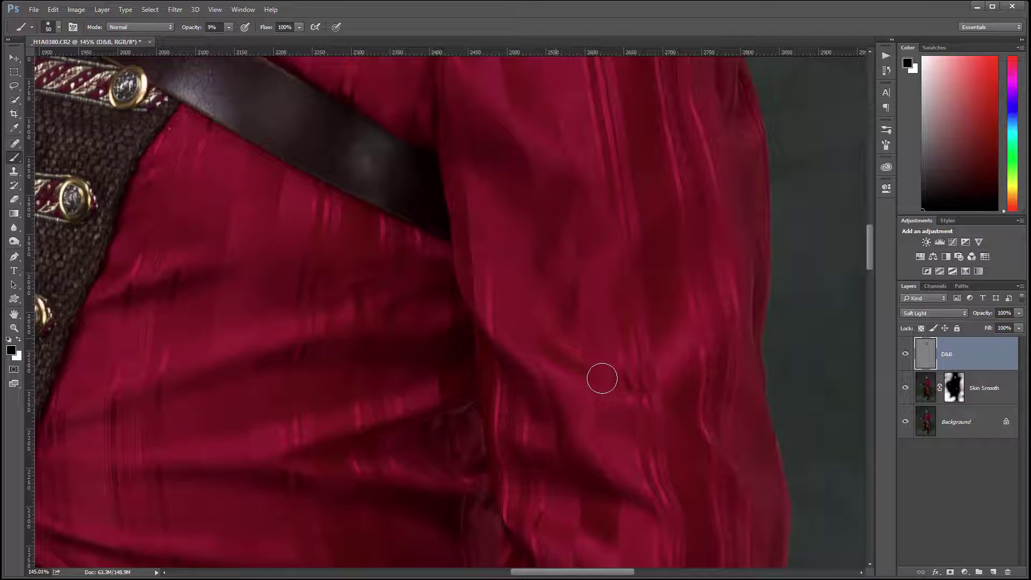
mouse_move(544, 355)
mouse_down()
mouse_move(623, 374)
mouse_move(661, 364)
mouse_up()
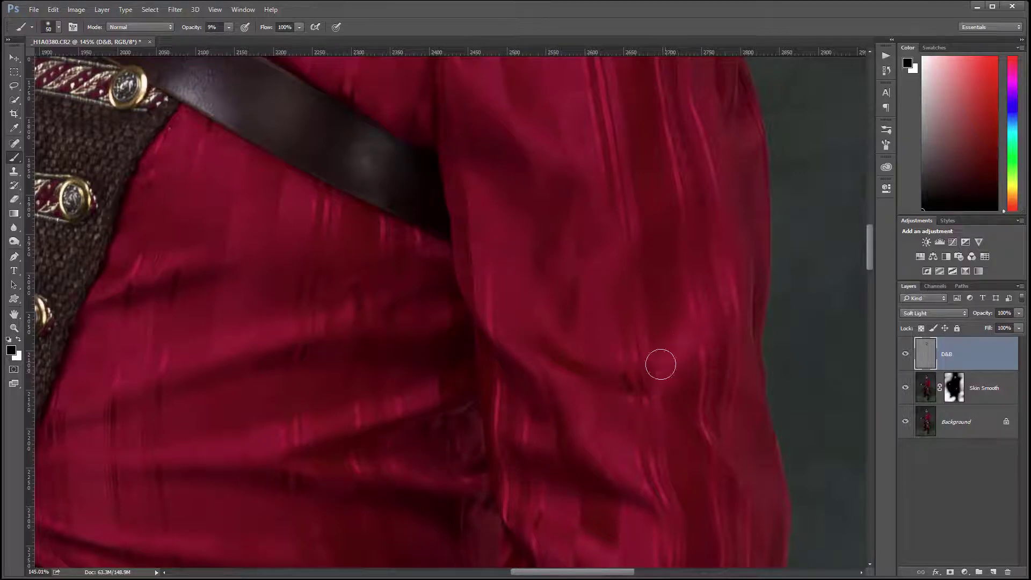
mouse_move(635, 475)
mouse_down()
mouse_move(505, 384)
mouse_move(511, 370)
mouse_move(621, 502)
mouse_move(533, 463)
mouse_move(560, 462)
mouse_move(627, 529)
mouse_up()
mouse_move(688, 372)
mouse_down()
mouse_move(715, 383)
mouse_move(683, 407)
mouse_up()
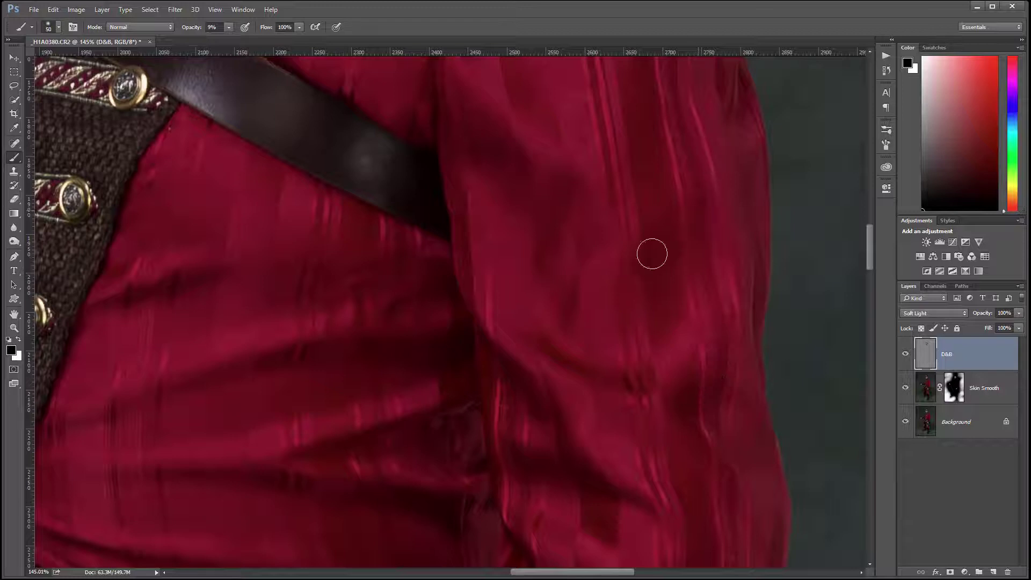
drag(660, 251, 635, 263)
Step: Burn the dark folds across the torso of the red shirt with the 50 px black brush
drag(363, 424, 574, 369)
mouse_move(591, 289)
mouse_down()
mouse_move(283, 370)
mouse_move(617, 299)
mouse_up()
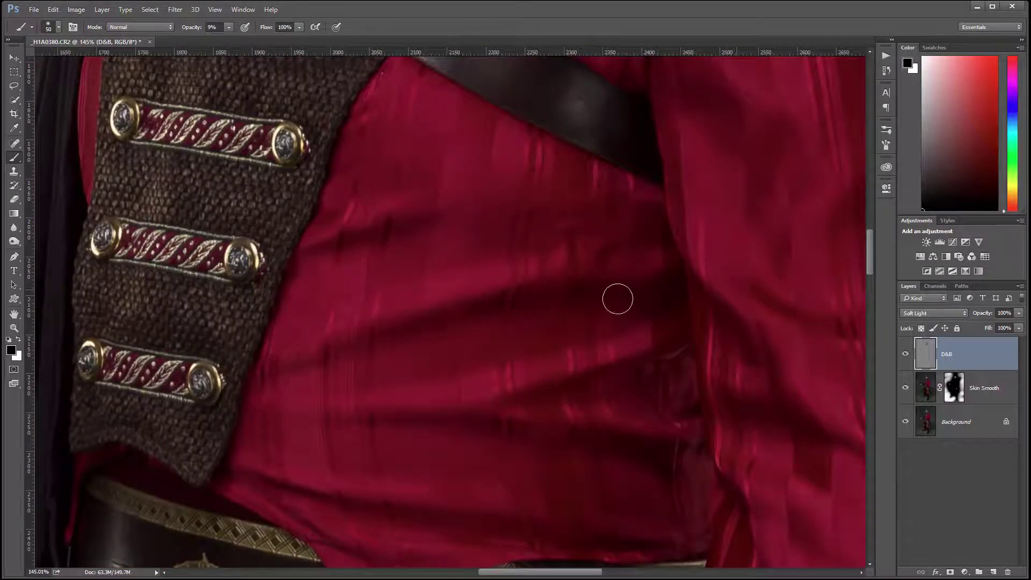
mouse_move(415, 232)
mouse_down()
mouse_move(302, 257)
mouse_move(336, 250)
mouse_move(426, 264)
mouse_up()
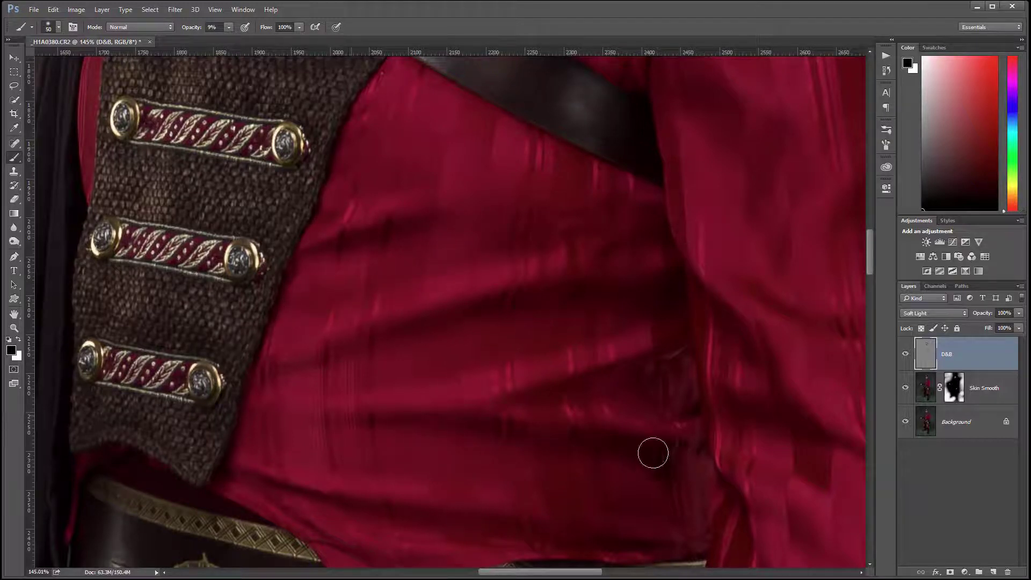
mouse_move(592, 392)
mouse_down()
mouse_move(574, 385)
mouse_move(615, 407)
mouse_up()
Step: Dodge the raised folds across the torso of the red shirt with a 25 px white brush
scroll(615, 408, down, 5)
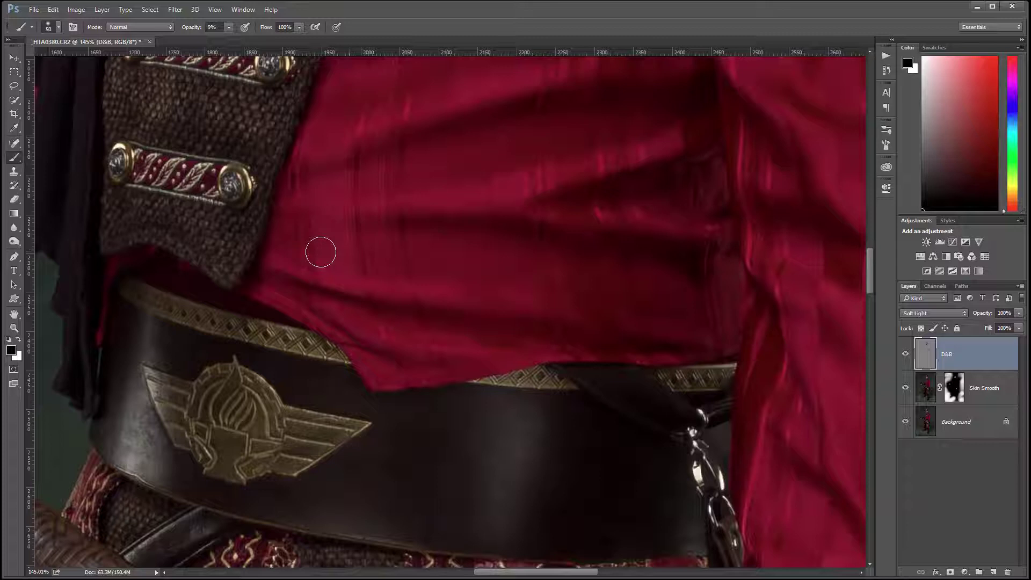
key(x)
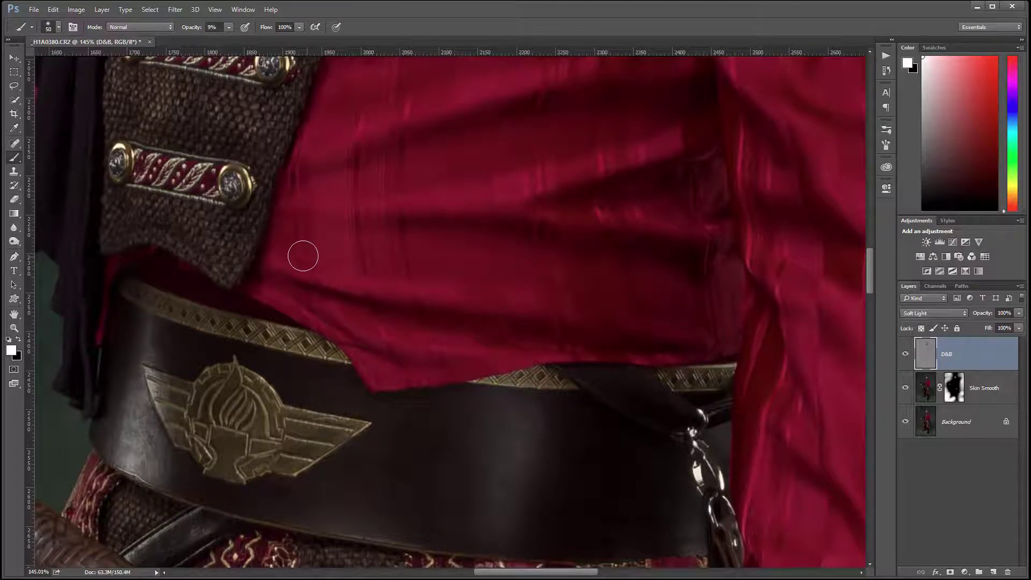
key(bracketleft)
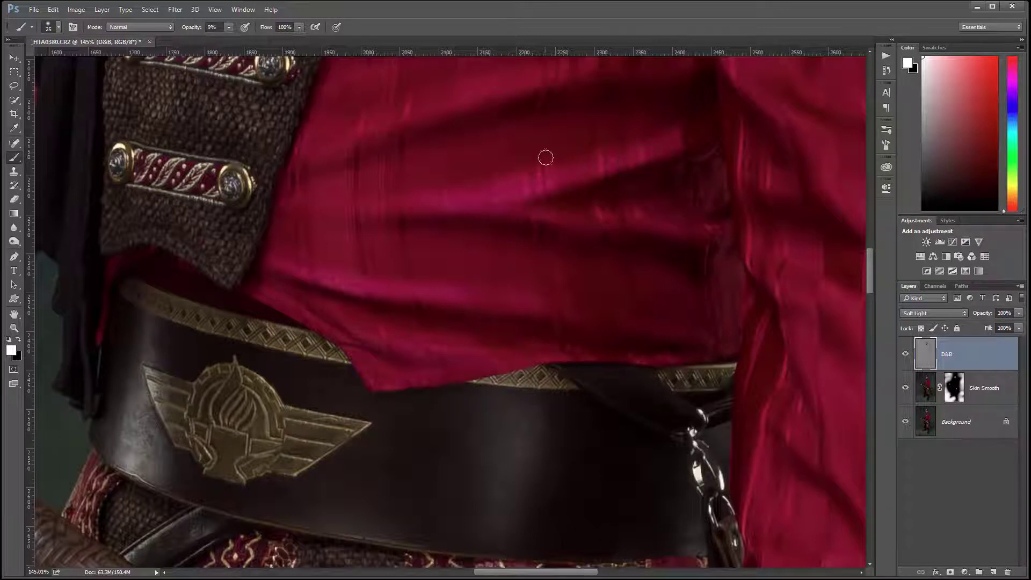
drag(553, 155, 564, 315)
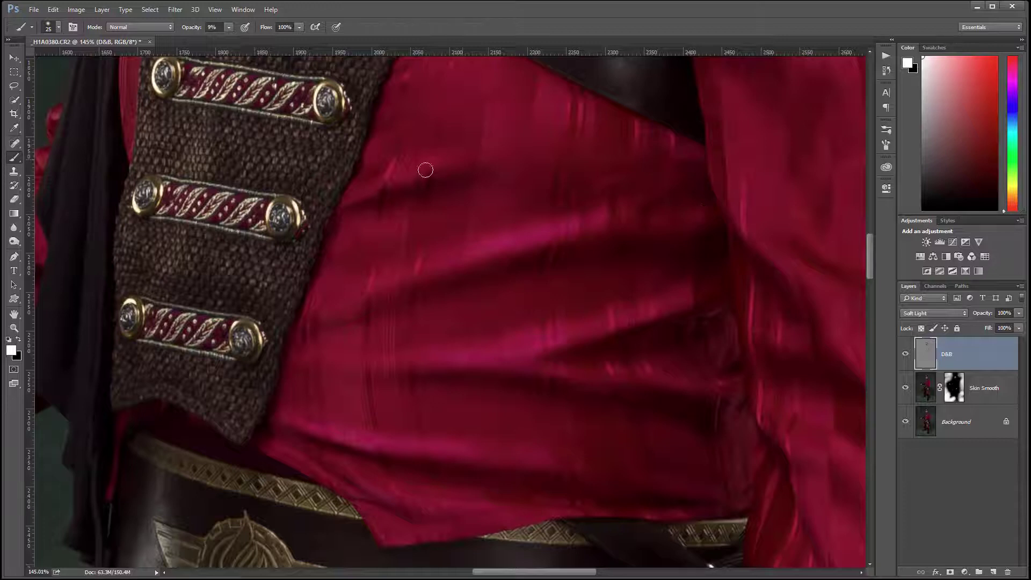
Step: Dodge the fold highlights along the red sleeve and on the upper chest with the 25 px white brush
drag(560, 313, 244, 200)
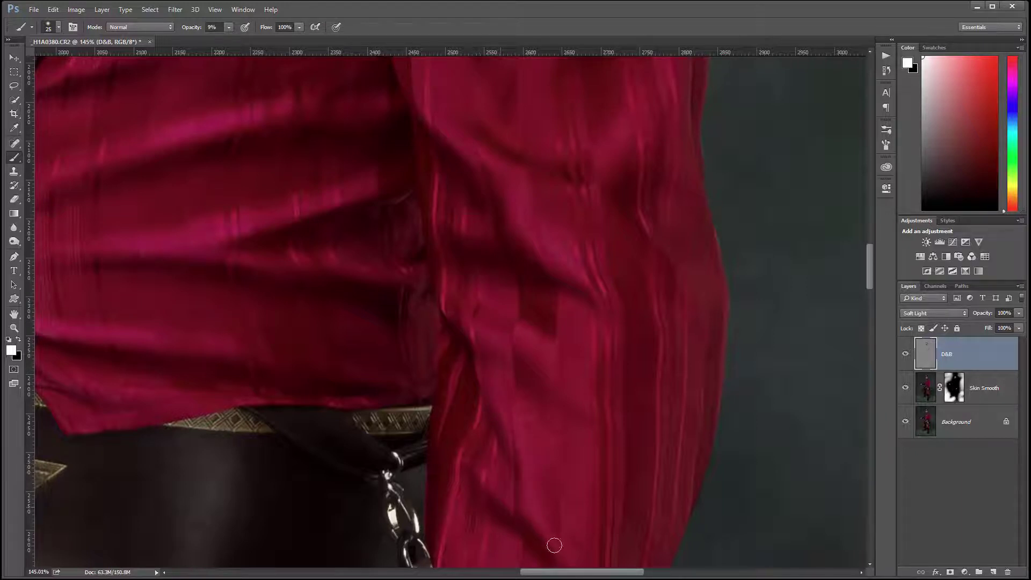
drag(595, 287, 633, 476)
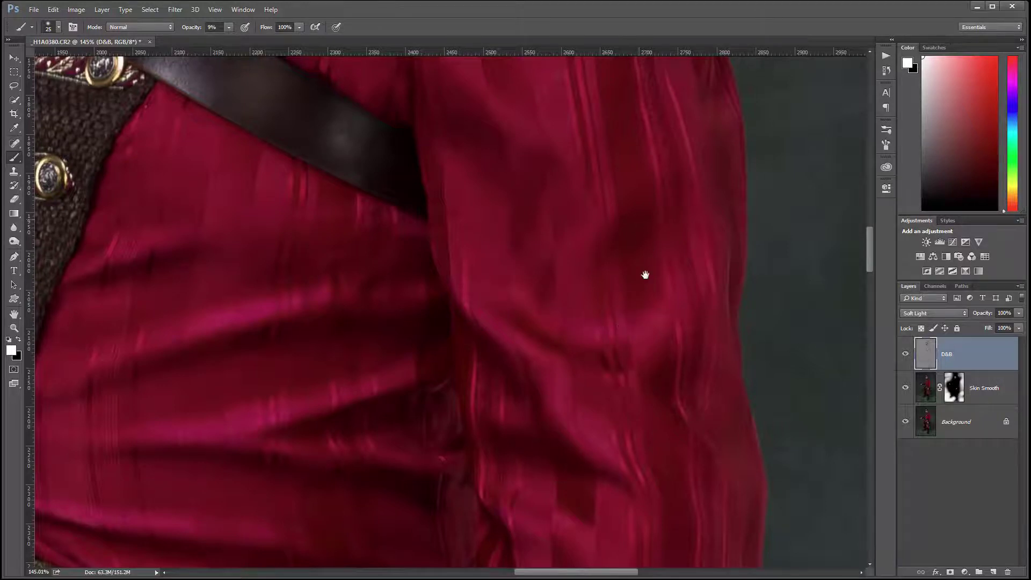
drag(645, 275, 695, 476)
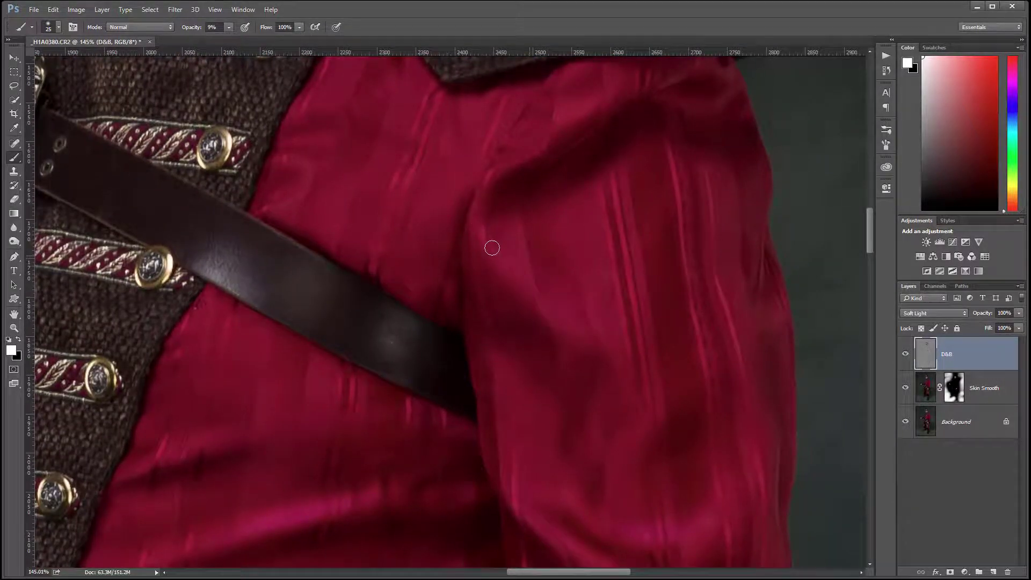
drag(521, 228, 643, 293)
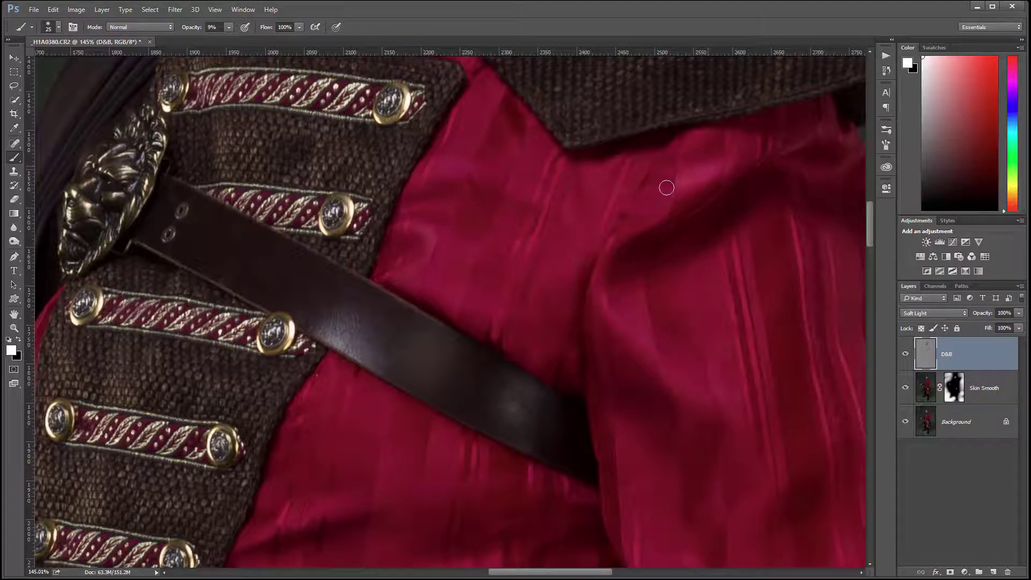
drag(708, 432, 622, 267)
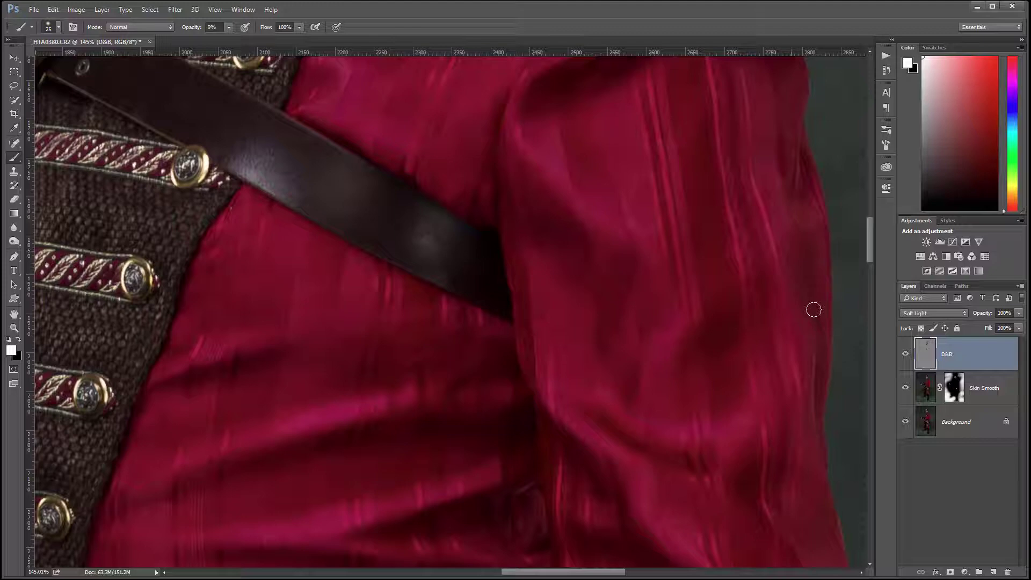
Step: Toggle the D&B layer's visibility with the whole jacket in view to compare the clothing before and after
scroll(396, 286, down, 7)
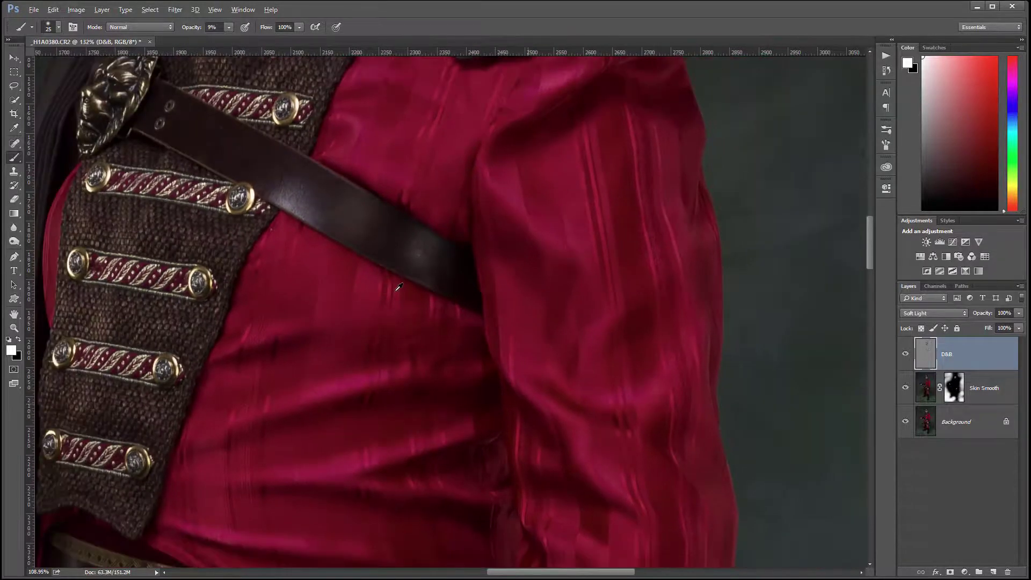
scroll(400, 288, up, 1)
drag(458, 314, 536, 356)
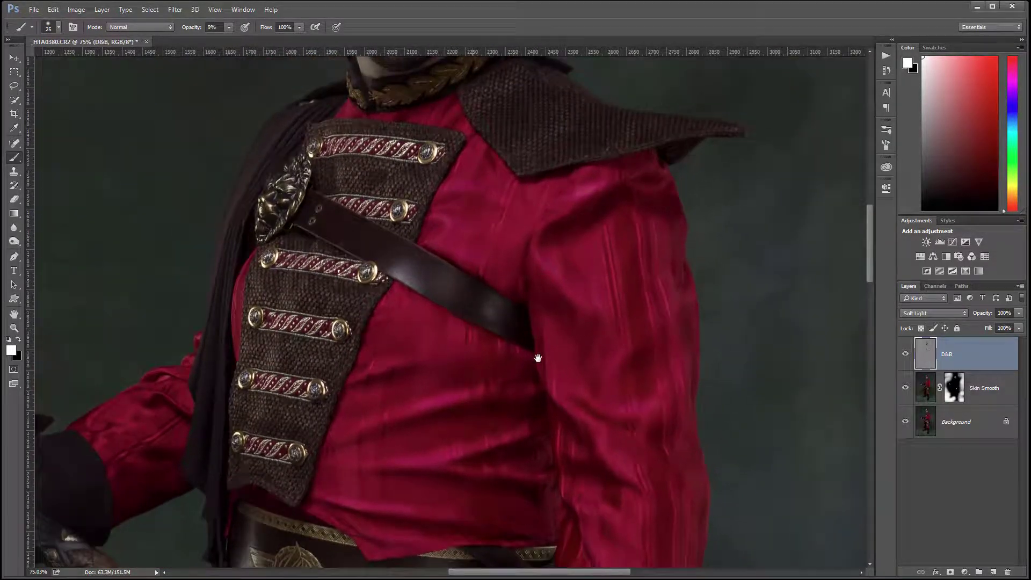
click(906, 356)
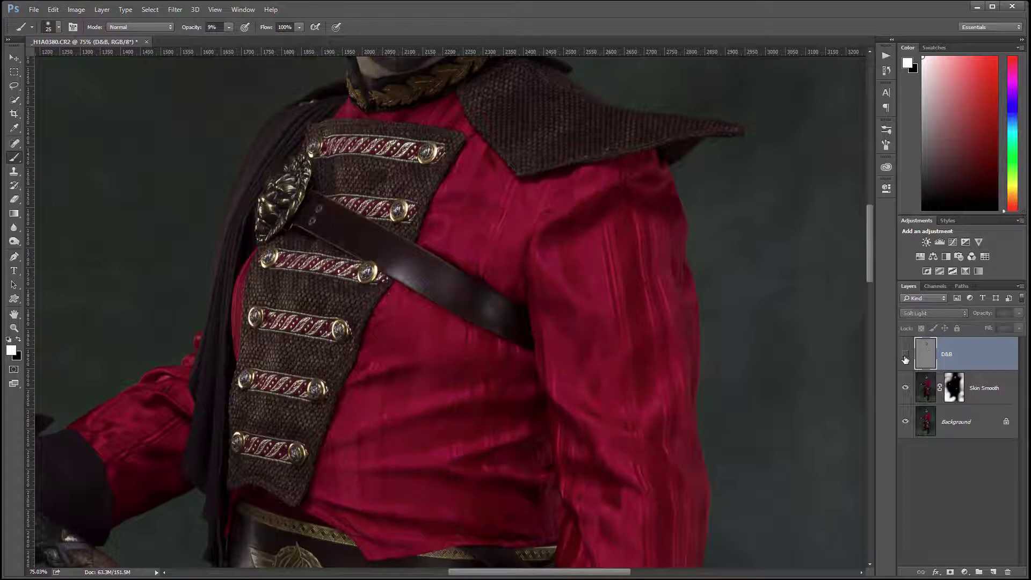
click(906, 356)
click(906, 356)
click(906, 356)
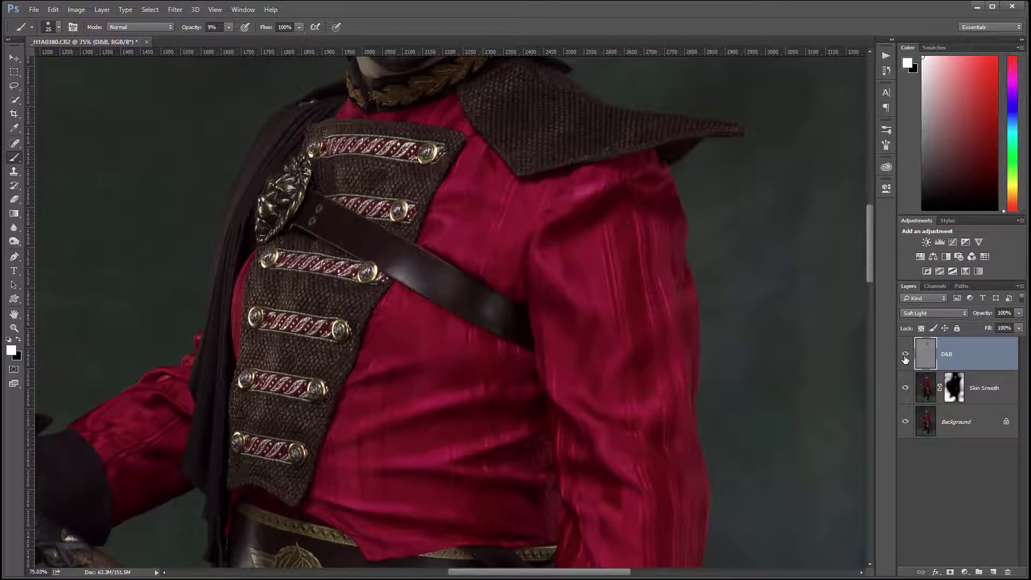
Step: Compare the D&B layer on and off, and dodge and burn the folds of the red forearm sleeve with the 25 px brush
click(906, 357)
click(906, 357)
drag(486, 417, 695, 293)
scroll(369, 281, up, 1)
scroll(368, 281, up, 5)
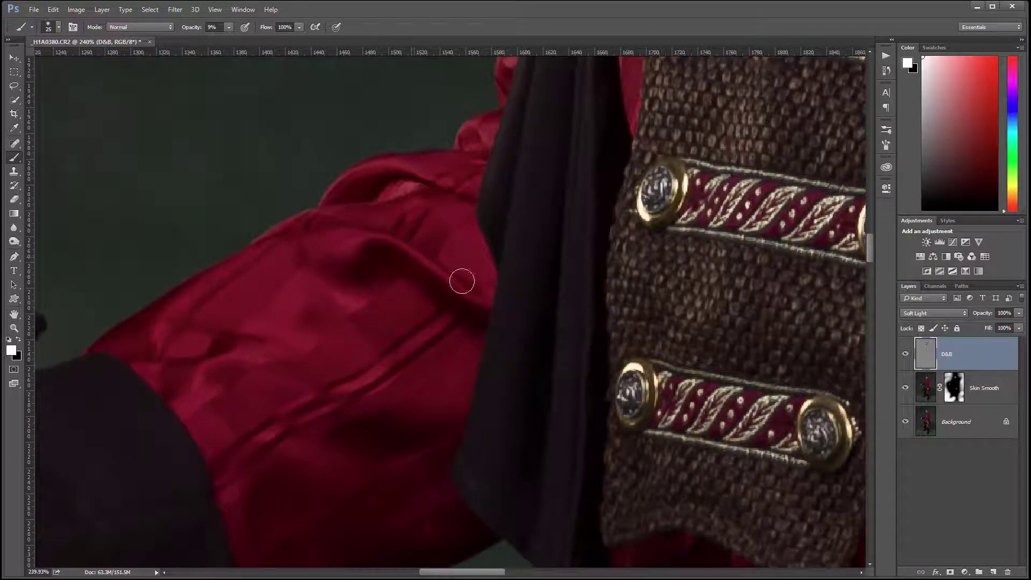
drag(427, 207, 479, 257)
key(x)
mouse_move(368, 279)
mouse_down()
mouse_move(223, 384)
mouse_move(304, 442)
mouse_move(205, 341)
mouse_move(231, 351)
mouse_move(159, 359)
mouse_move(154, 394)
mouse_move(239, 339)
mouse_move(270, 367)
mouse_move(173, 358)
mouse_move(184, 372)
mouse_move(153, 374)
mouse_move(174, 335)
mouse_move(201, 346)
mouse_up()
key(x)
mouse_move(314, 229)
mouse_down()
mouse_move(290, 254)
mouse_move(332, 248)
mouse_move(365, 318)
mouse_move(315, 454)
mouse_move(229, 409)
mouse_move(240, 433)
mouse_move(240, 525)
mouse_move(230, 394)
mouse_move(256, 432)
mouse_move(358, 474)
mouse_move(458, 401)
mouse_up()
mouse_move(370, 369)
mouse_down()
mouse_move(324, 364)
mouse_move(373, 378)
mouse_up()
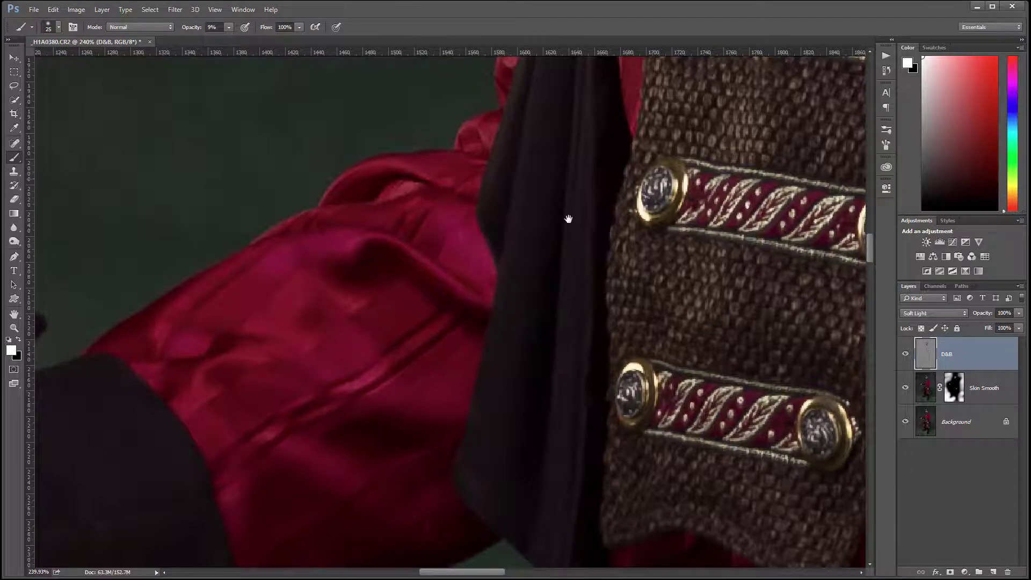
Step: Dodge the long folds of the dark draped cloth beside the buttoned chest panel, up to the lion clasp, with the 25 px white brush
mouse_move(566, 219)
mouse_down()
mouse_move(491, 275)
mouse_move(500, 187)
mouse_up()
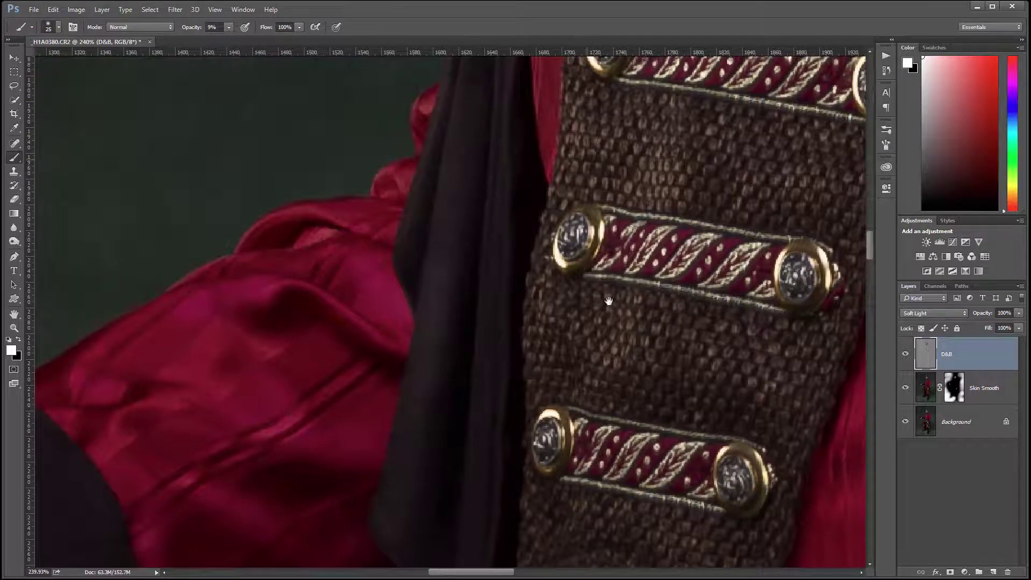
drag(607, 301, 635, 471)
mouse_move(541, 336)
mouse_down()
mouse_move(488, 359)
mouse_move(487, 283)
mouse_move(462, 424)
mouse_move(435, 383)
mouse_move(540, 245)
mouse_move(561, 357)
mouse_up()
drag(604, 238, 625, 357)
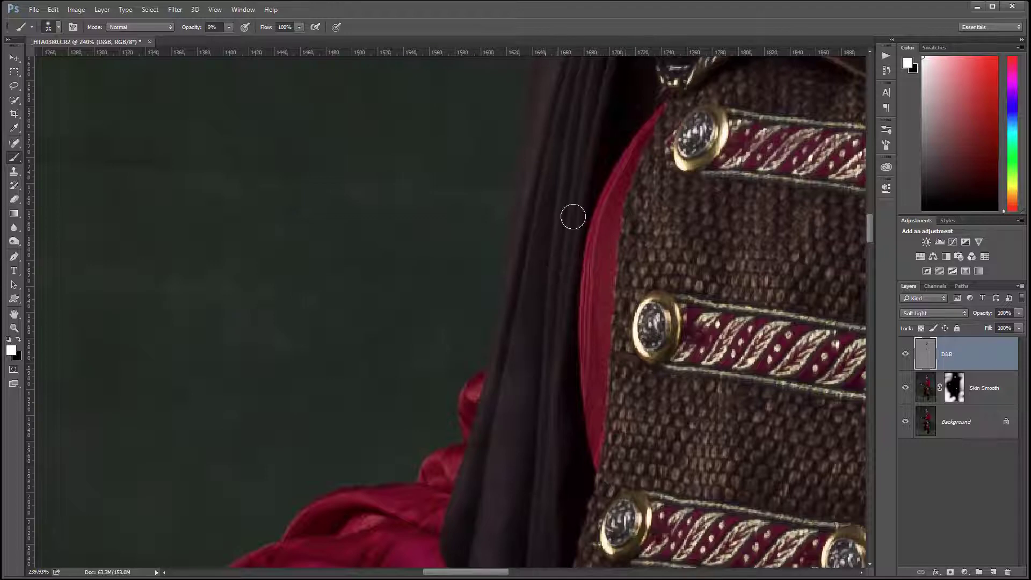
drag(661, 254, 620, 465)
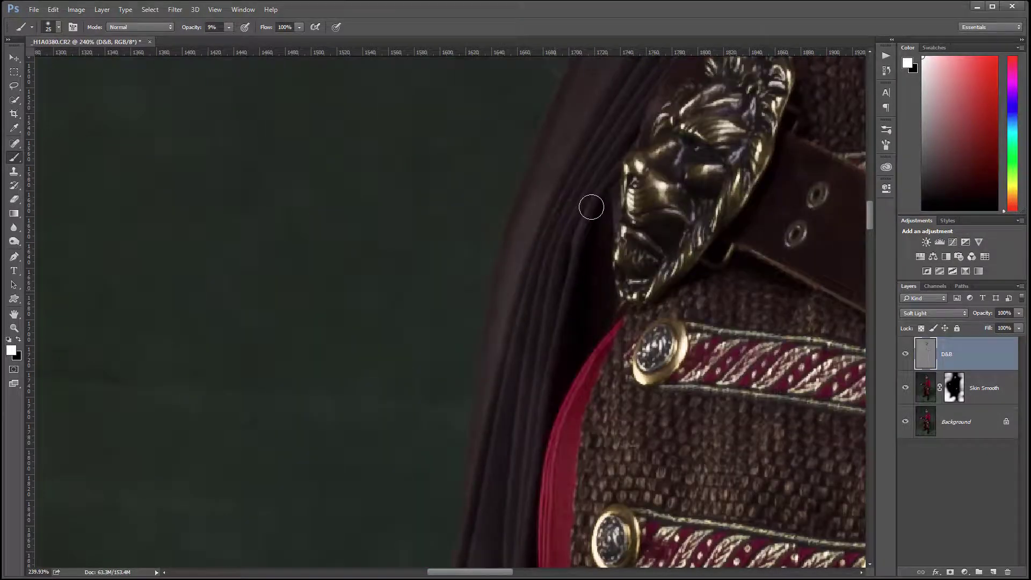
drag(761, 189, 648, 342)
mouse_move(741, 134)
mouse_down()
mouse_move(576, 265)
mouse_move(574, 227)
mouse_up()
Step: Burn the creases and dodge the raised areas of the woven brown cloth below the waist belt with the 25 px brush
drag(586, 542, 622, 233)
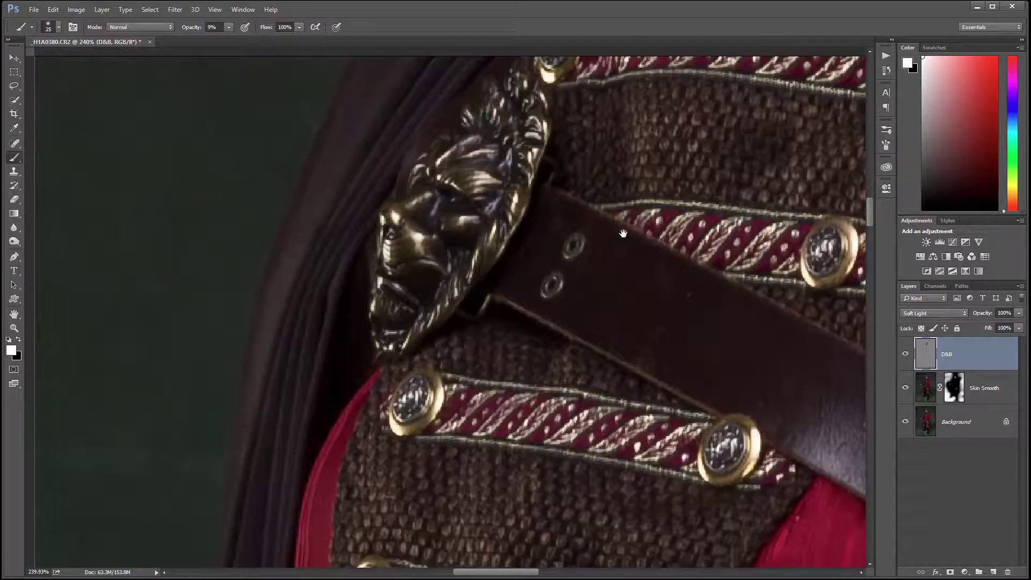
drag(536, 522, 573, 200)
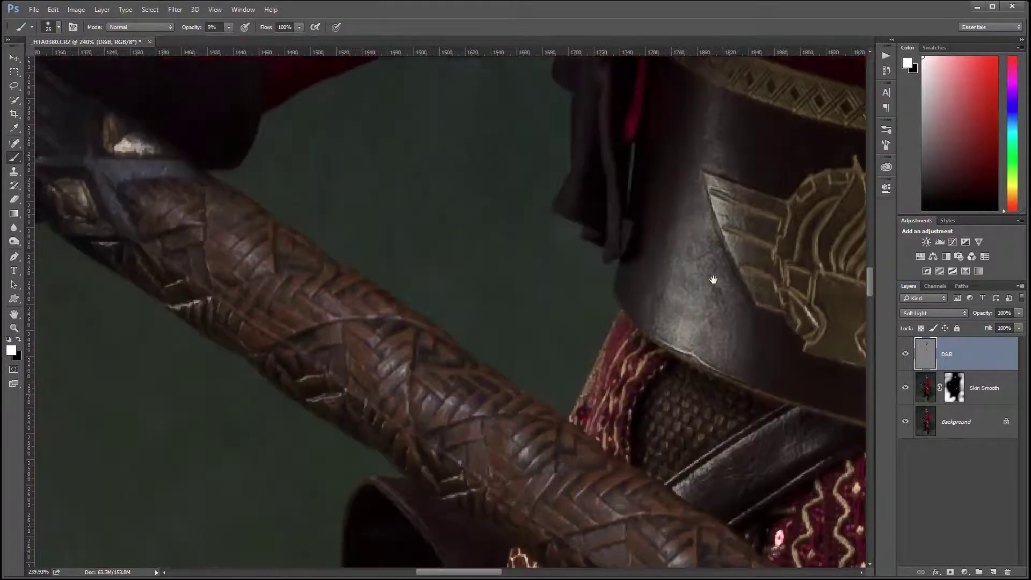
drag(472, 325, 506, 294)
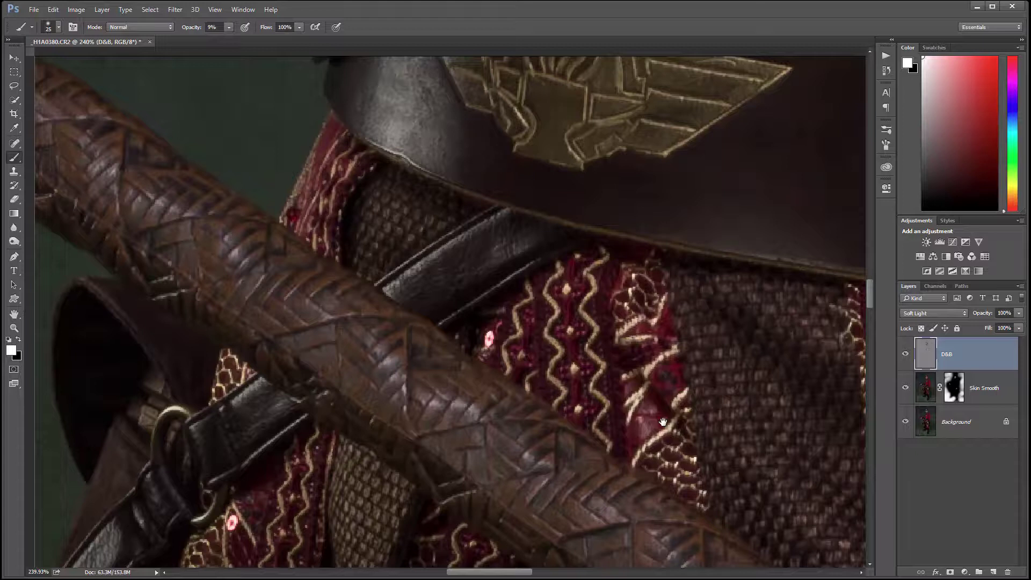
drag(663, 422, 613, 390)
key(x)
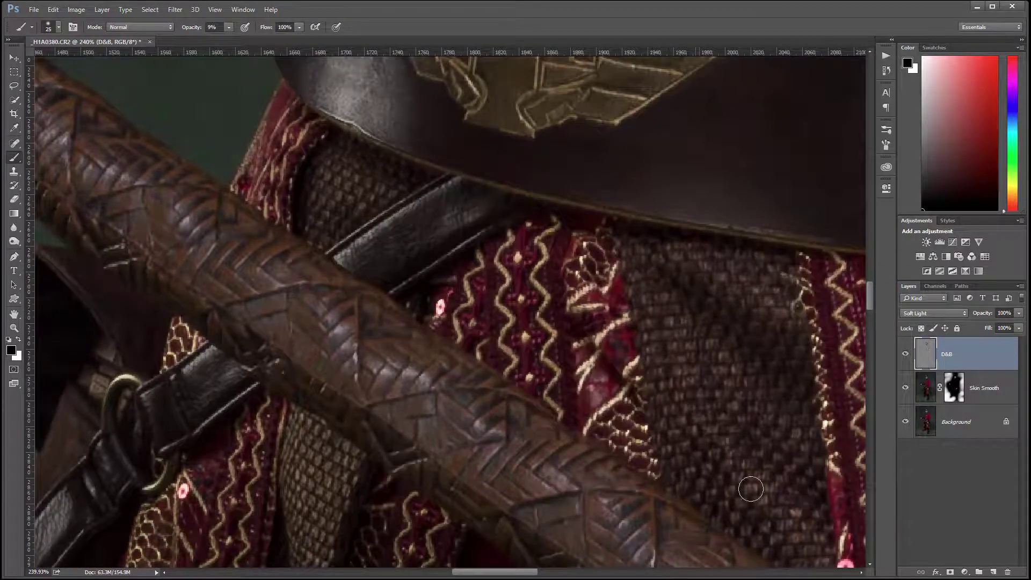
key(x)
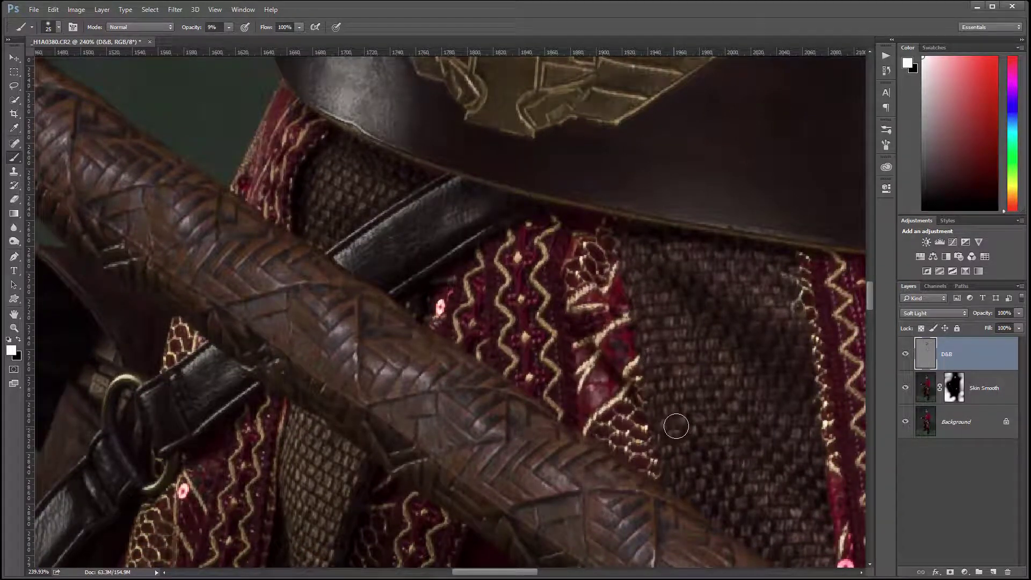
key(x)
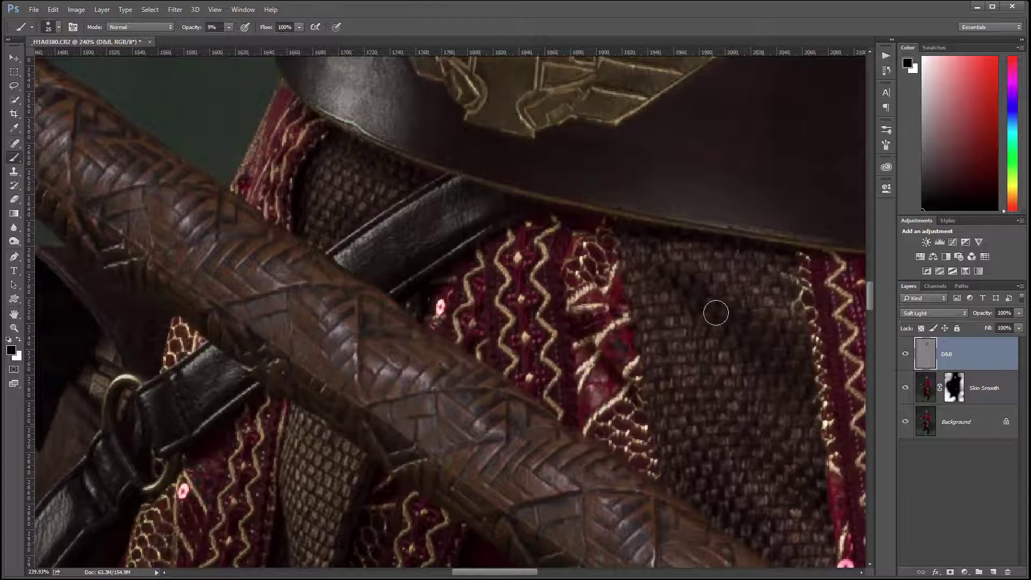
key(x)
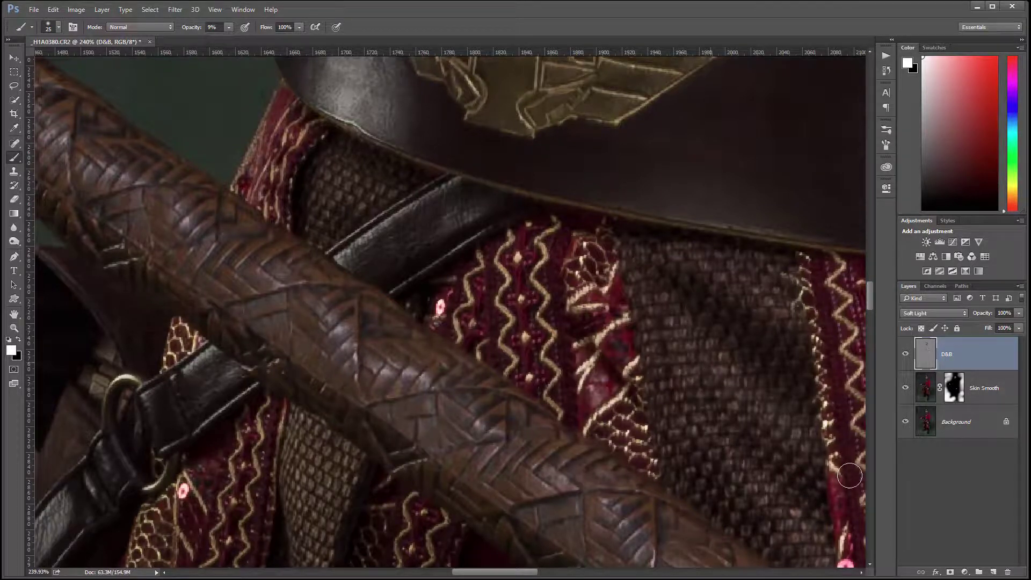
Step: Burn the shadows between the fingers of the hand gripping the cane with the 25 px black brush
drag(853, 444, 654, 490)
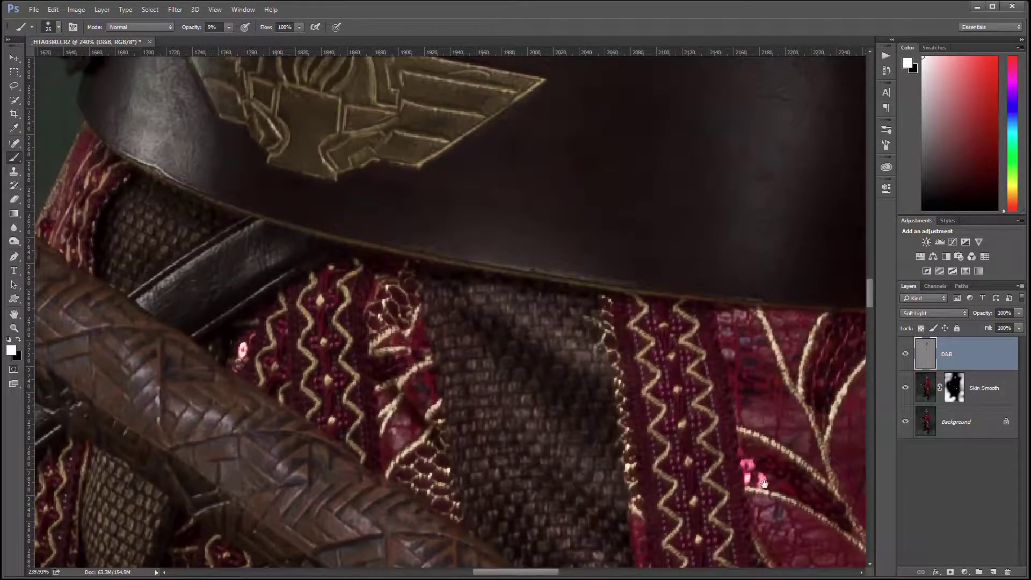
drag(735, 501, 617, 91)
drag(754, 461, 484, 236)
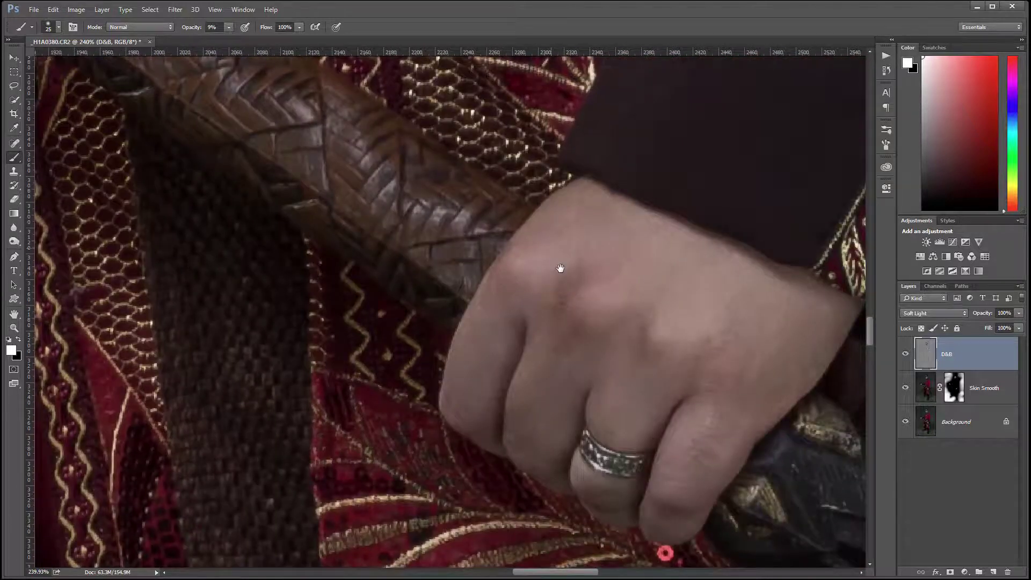
drag(617, 306, 568, 340)
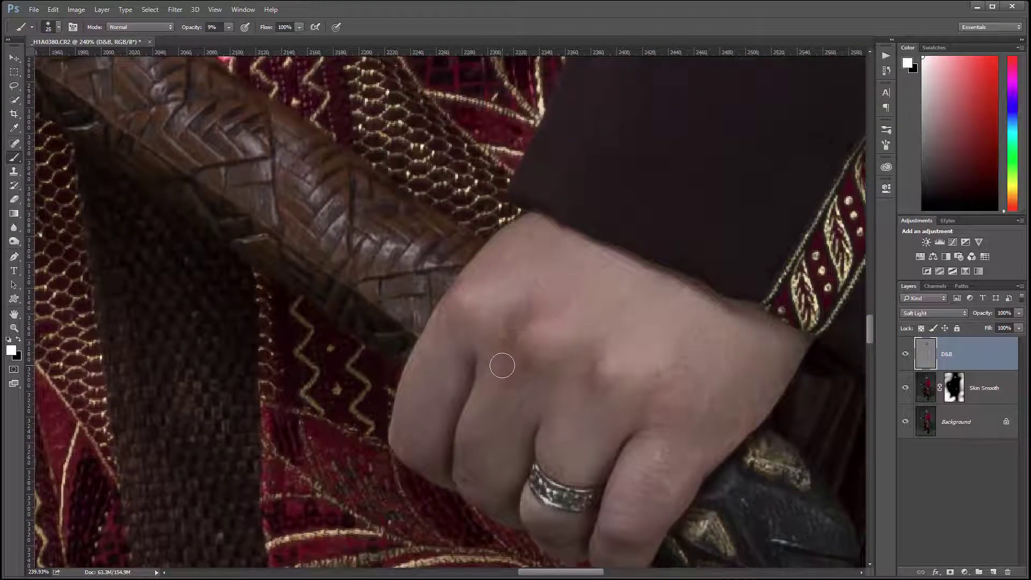
key(x)
drag(445, 432, 459, 363)
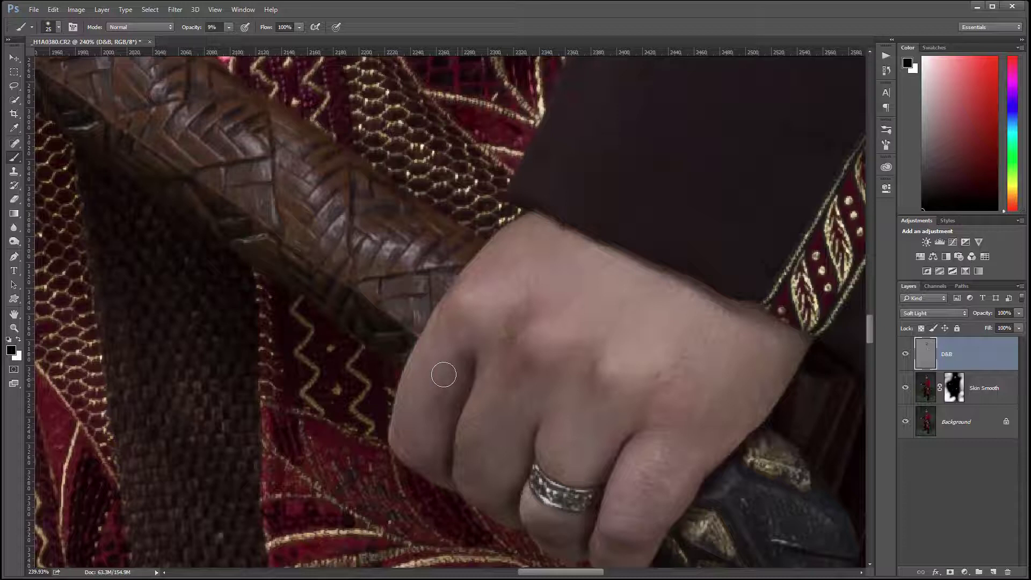
drag(431, 494, 454, 369)
mouse_move(530, 436)
mouse_down()
mouse_move(513, 450)
mouse_move(510, 508)
mouse_up()
drag(474, 411, 477, 479)
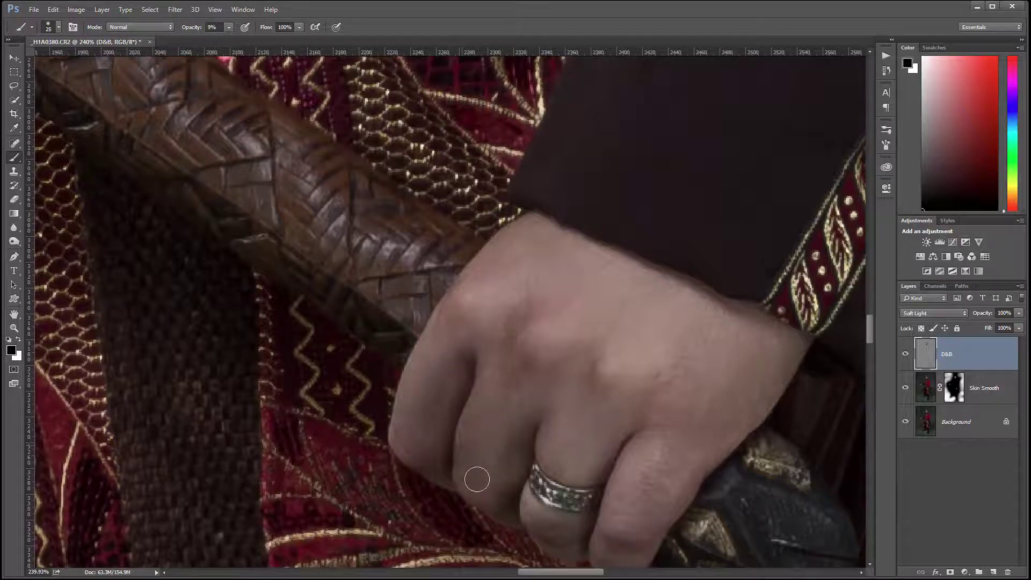
Step: Burn the shading around the ring and along the edges of the little finger with the 25 px black brush
mouse_move(580, 486)
mouse_down()
mouse_move(622, 457)
mouse_move(582, 512)
mouse_up()
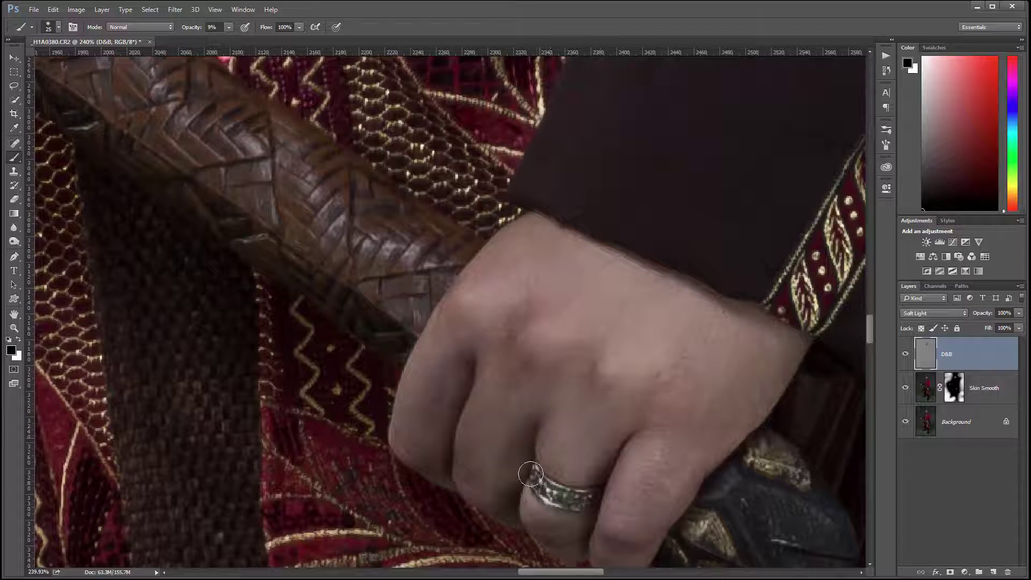
drag(530, 474, 548, 502)
drag(616, 467, 570, 381)
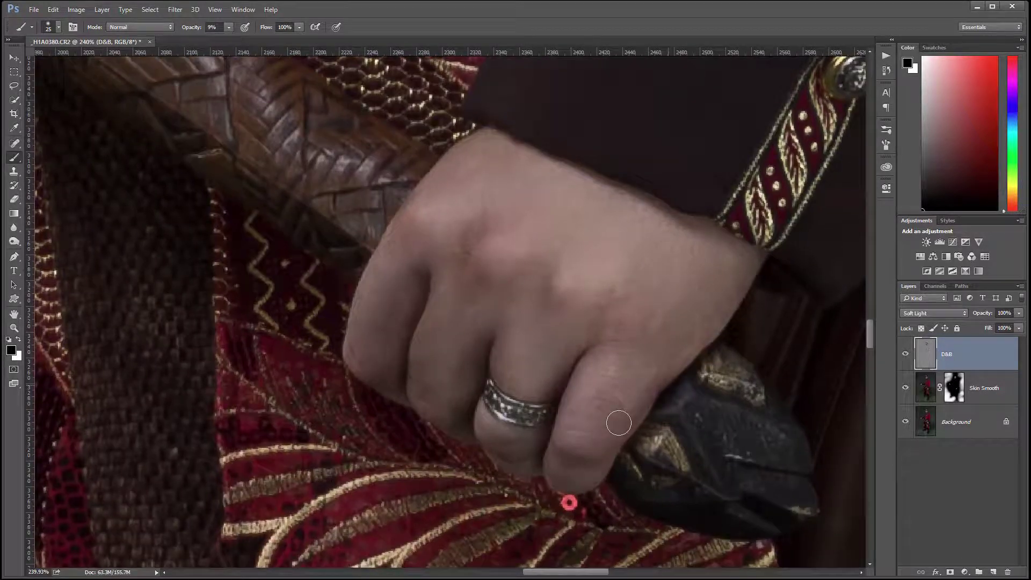
drag(619, 423, 589, 478)
mouse_move(587, 370)
mouse_down()
mouse_move(572, 391)
mouse_move(549, 477)
mouse_up()
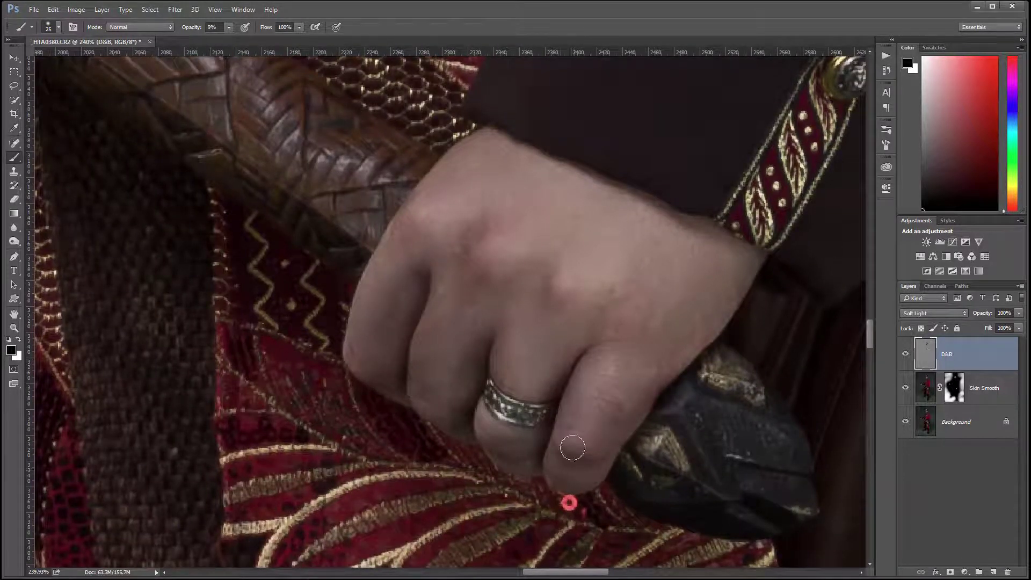
Step: Dodge the highlights on the fingers and knuckles, and burn the hollows of the hand, with the 25 px brush
key(x)
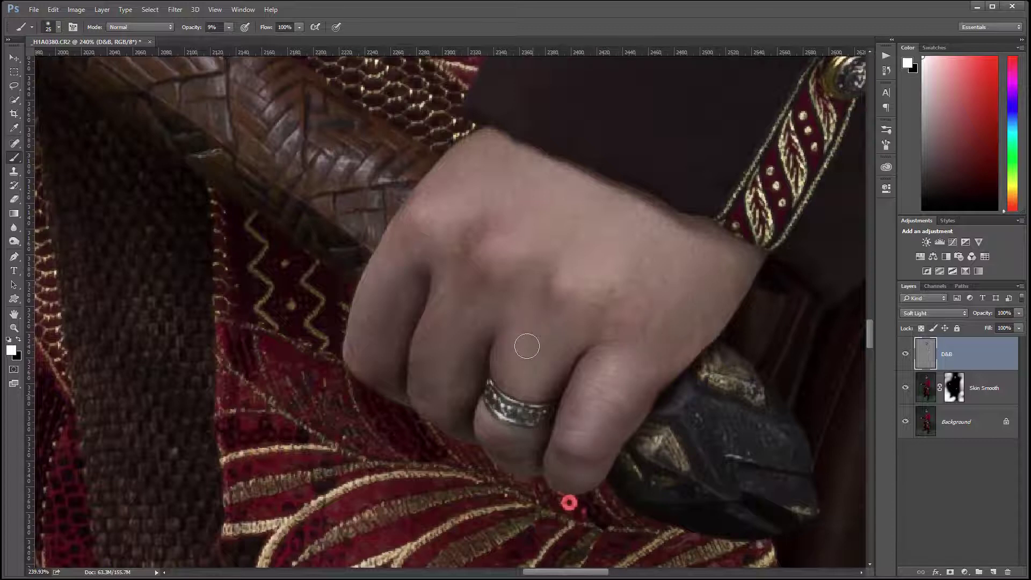
drag(518, 399, 514, 385)
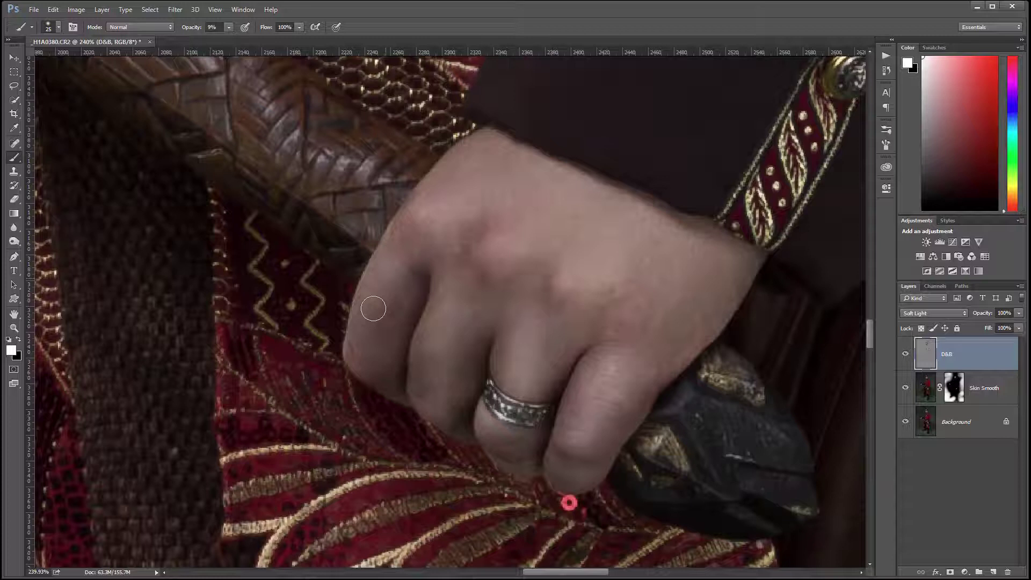
mouse_move(487, 225)
mouse_down()
mouse_move(516, 253)
mouse_move(508, 249)
mouse_move(486, 267)
mouse_up()
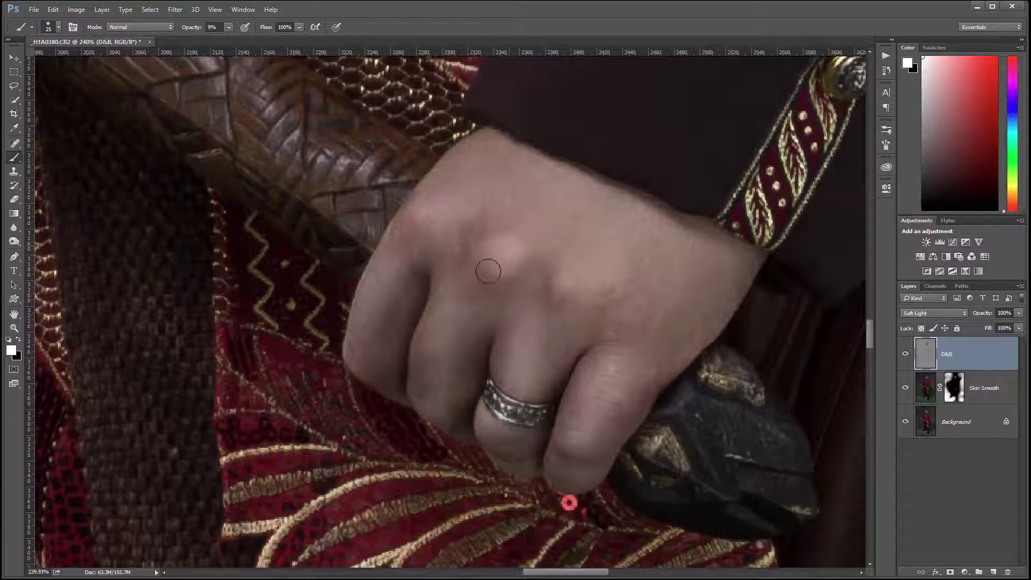
key(x)
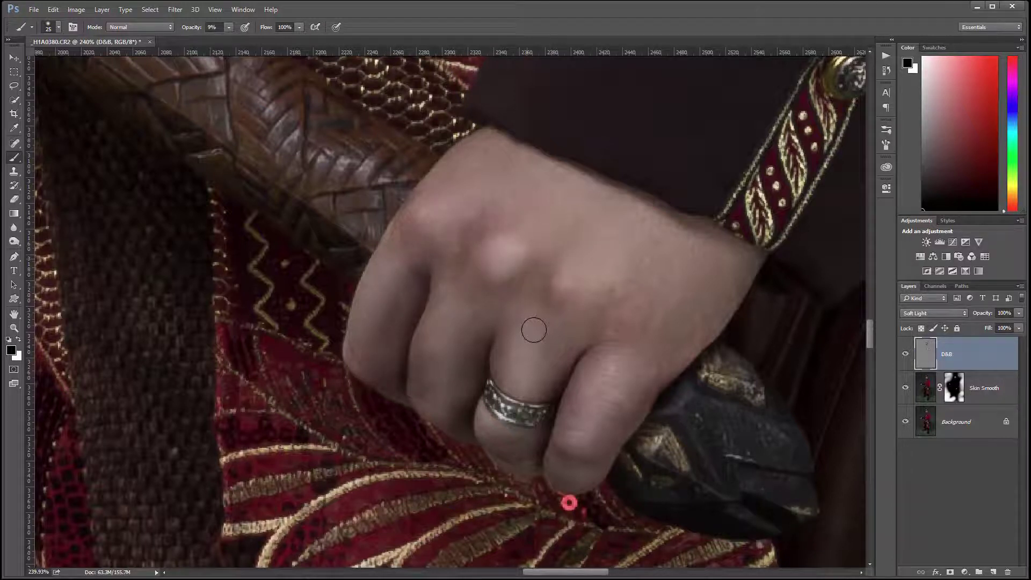
key(x)
drag(563, 281, 582, 276)
key(x)
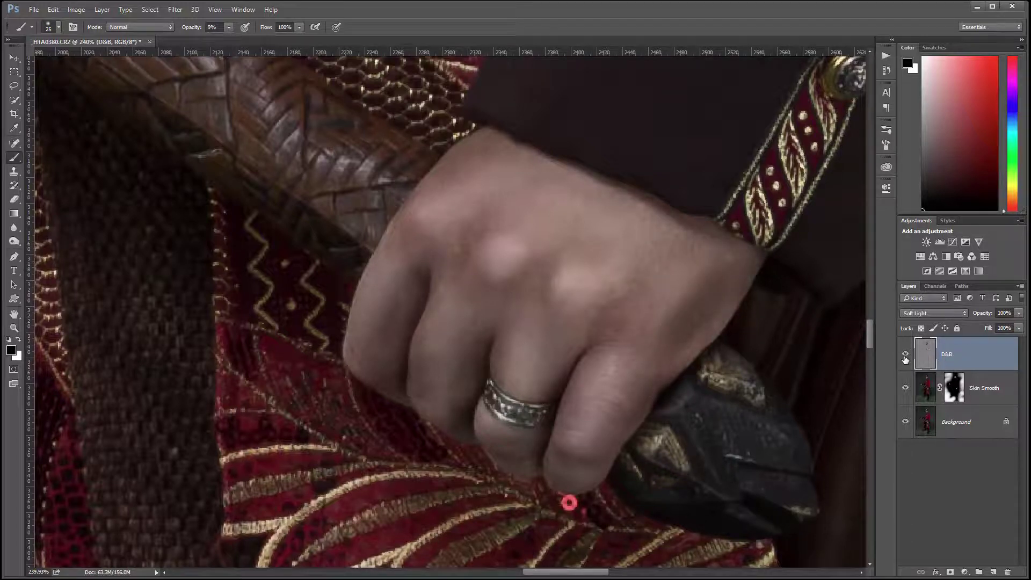
Step: Toggle the D&B layer's visibility several times to compare the hand before and after
click(906, 355)
click(906, 355)
click(907, 357)
click(906, 356)
click(906, 355)
click(906, 355)
Step: Dodge the vertical folds of the dark red trousers between the embroidered coat panels with a 60 px white brush
drag(531, 444, 583, 269)
scroll(417, 368, down, 6)
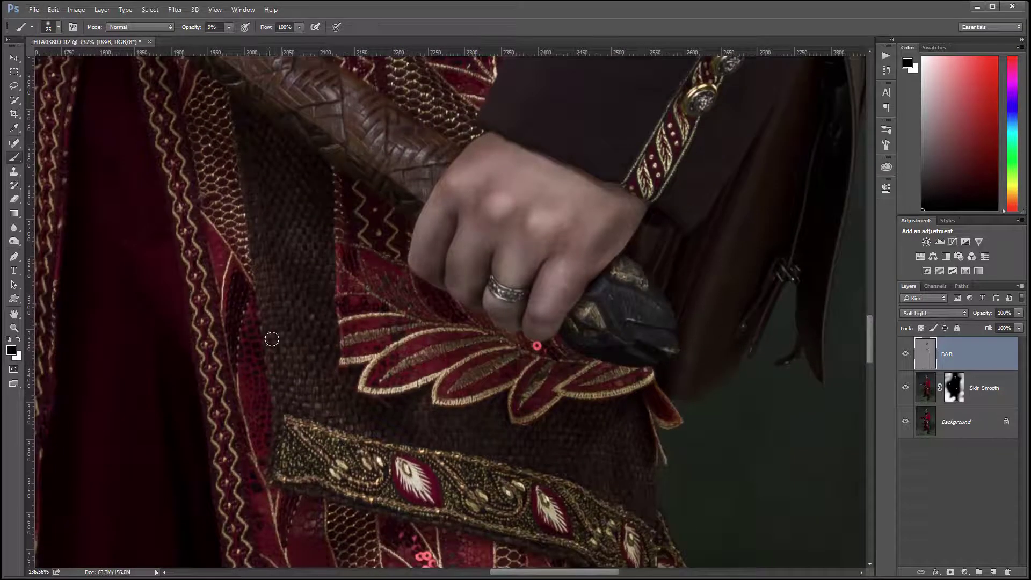
key(x)
drag(516, 340, 561, 82)
drag(520, 369, 439, 337)
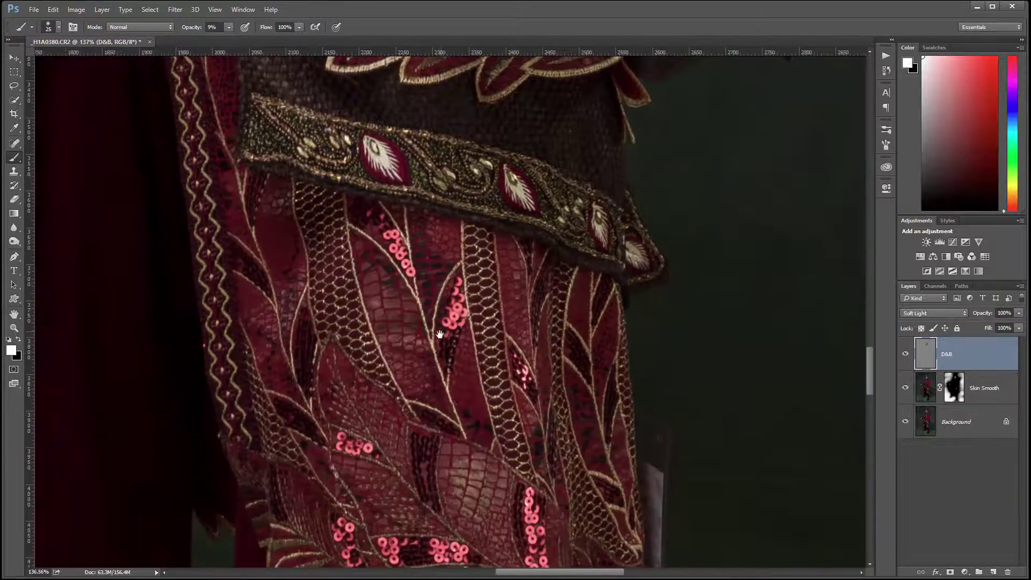
drag(353, 382, 420, 350)
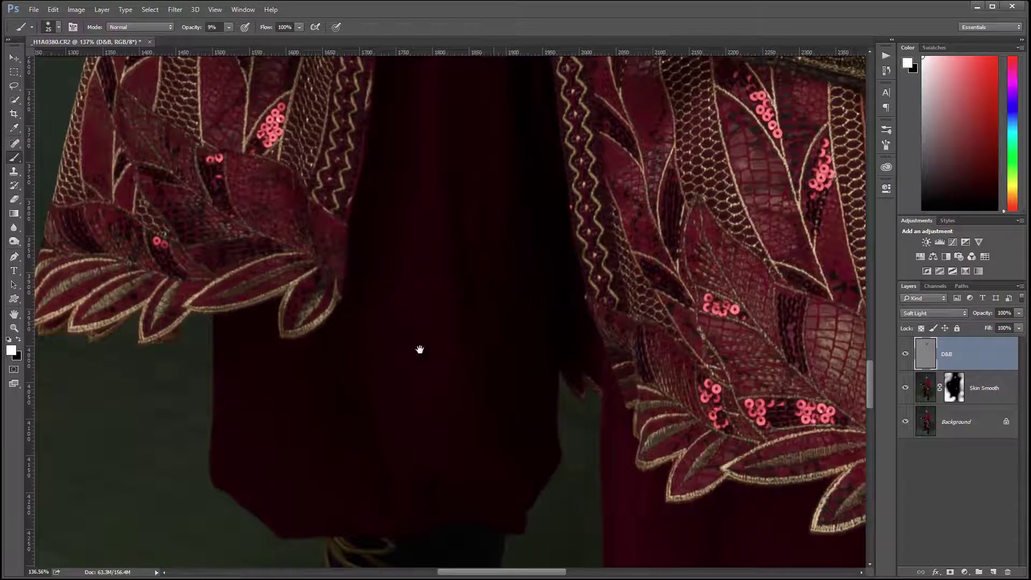
key(x)
key(x)
mouse_move(413, 127)
mouse_down()
mouse_move(395, 471)
mouse_move(431, 248)
mouse_move(503, 424)
mouse_up()
drag(582, 254, 536, 453)
drag(389, 99, 416, 520)
drag(514, 274, 539, 408)
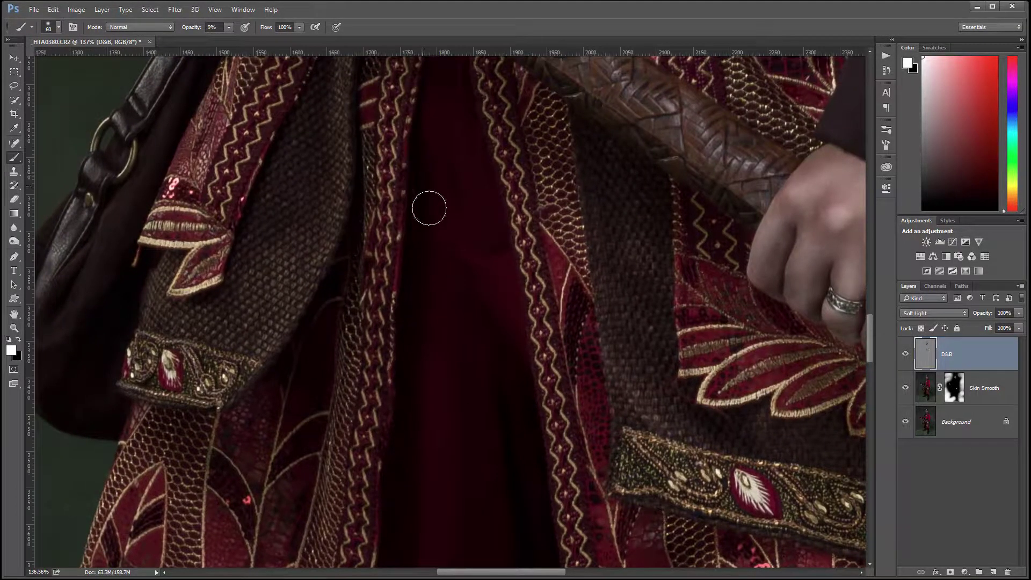
mouse_move(429, 209)
mouse_down()
mouse_move(426, 453)
mouse_move(513, 371)
mouse_move(500, 269)
mouse_move(480, 303)
mouse_up()
Step: Dodge the raised folds and burn the creases of the other trouser leg below the embroidered leaf hem with the 60 px brush
drag(608, 517, 591, 217)
drag(615, 444, 595, 218)
mouse_move(726, 441)
mouse_down()
mouse_move(694, 325)
mouse_move(641, 217)
mouse_up()
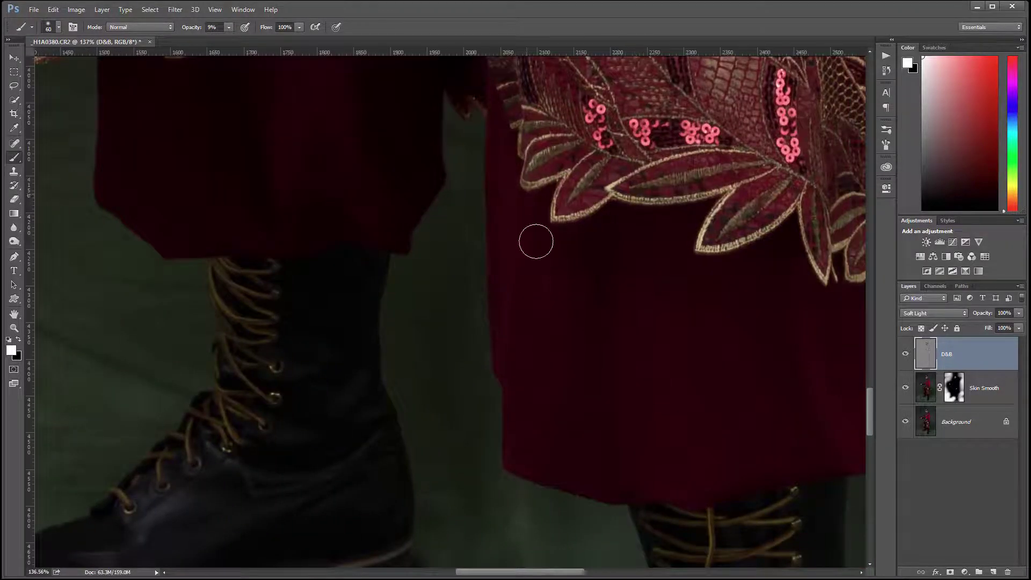
drag(536, 241, 548, 519)
mouse_move(645, 251)
mouse_down()
mouse_move(686, 486)
mouse_move(690, 419)
mouse_move(637, 253)
mouse_up()
key(x)
drag(603, 340, 606, 301)
drag(816, 385, 645, 421)
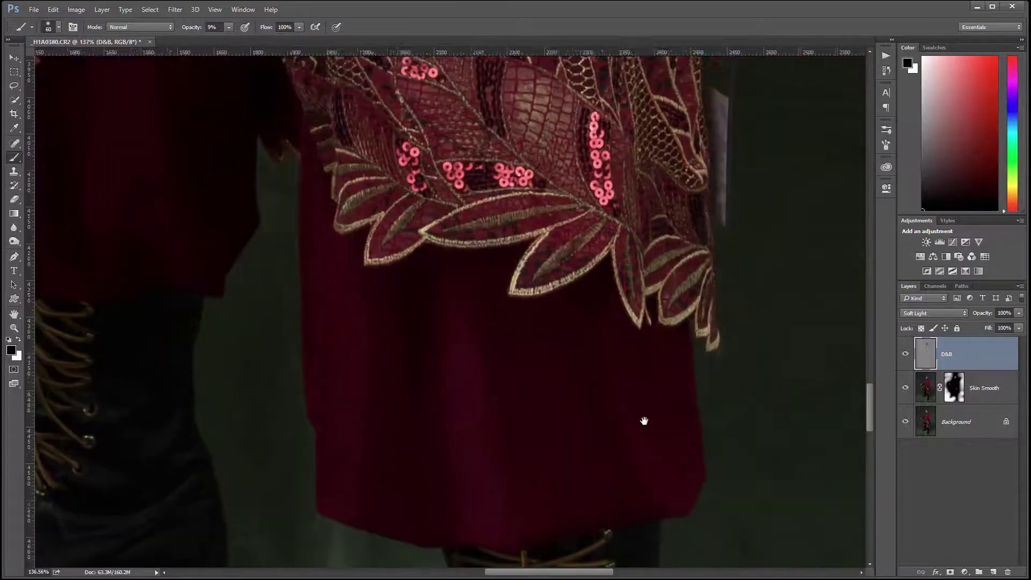
key(x)
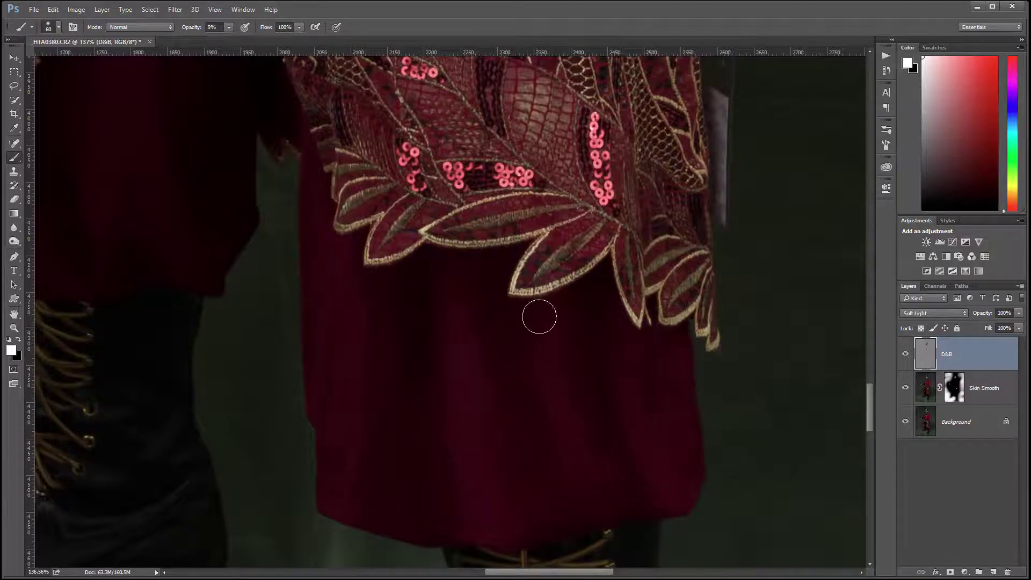
key(x)
Step: Dodge the sheen on the toe, side and ankle of the black laced boot with the 60 px white brush
drag(636, 520, 677, 310)
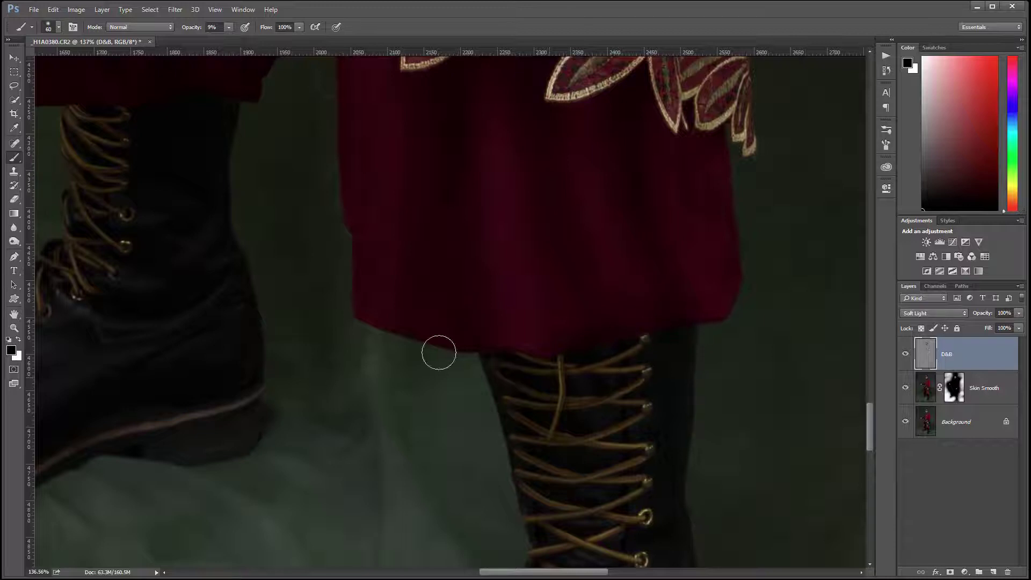
drag(437, 352, 647, 361)
drag(541, 476, 563, 414)
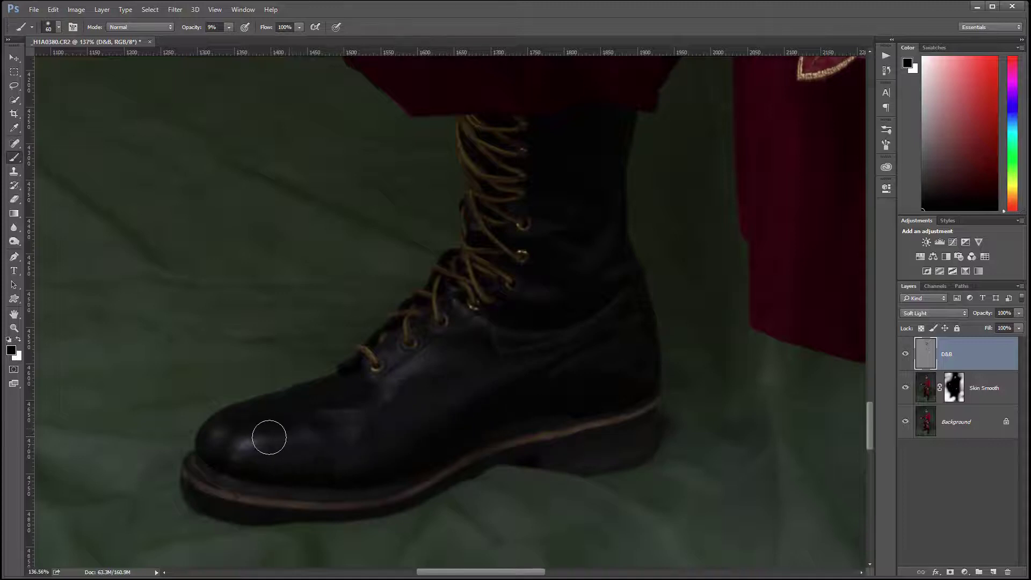
key(x)
mouse_move(285, 435)
mouse_down()
mouse_move(592, 255)
mouse_move(505, 217)
mouse_move(611, 221)
mouse_move(622, 231)
mouse_move(564, 258)
mouse_move(514, 205)
mouse_move(590, 334)
mouse_move(560, 296)
mouse_move(524, 284)
mouse_move(619, 324)
mouse_move(429, 387)
mouse_move(403, 424)
mouse_up()
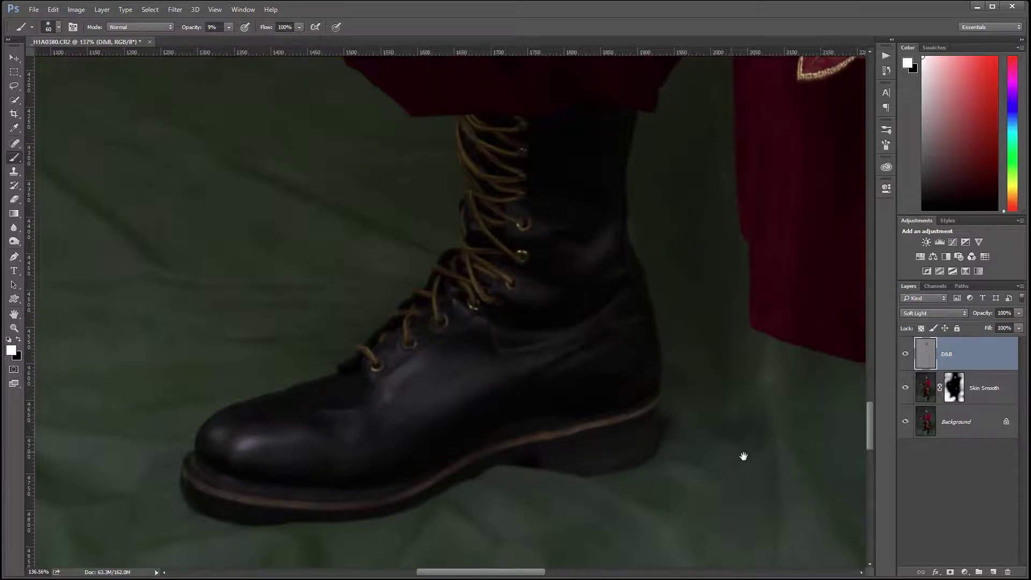
Step: Dodge the sheen on the toe and laced ankle of the front black boot with the 60 px white brush
mouse_move(743, 456)
mouse_down()
mouse_move(283, 408)
mouse_move(291, 210)
mouse_up()
scroll(582, 352, down, 5)
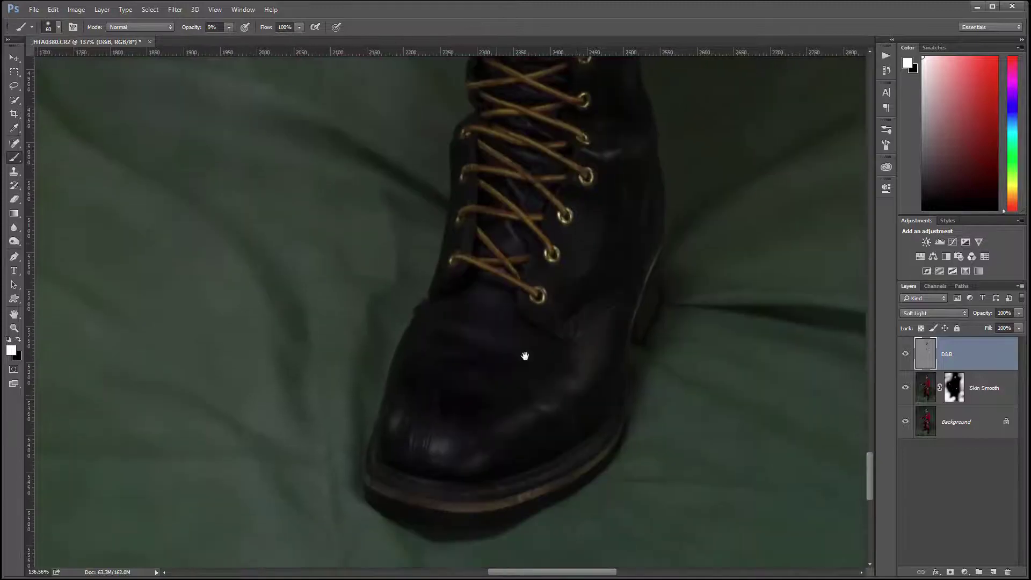
mouse_move(456, 310)
mouse_down()
mouse_move(571, 327)
mouse_move(573, 382)
mouse_move(617, 337)
mouse_up()
drag(714, 300, 691, 455)
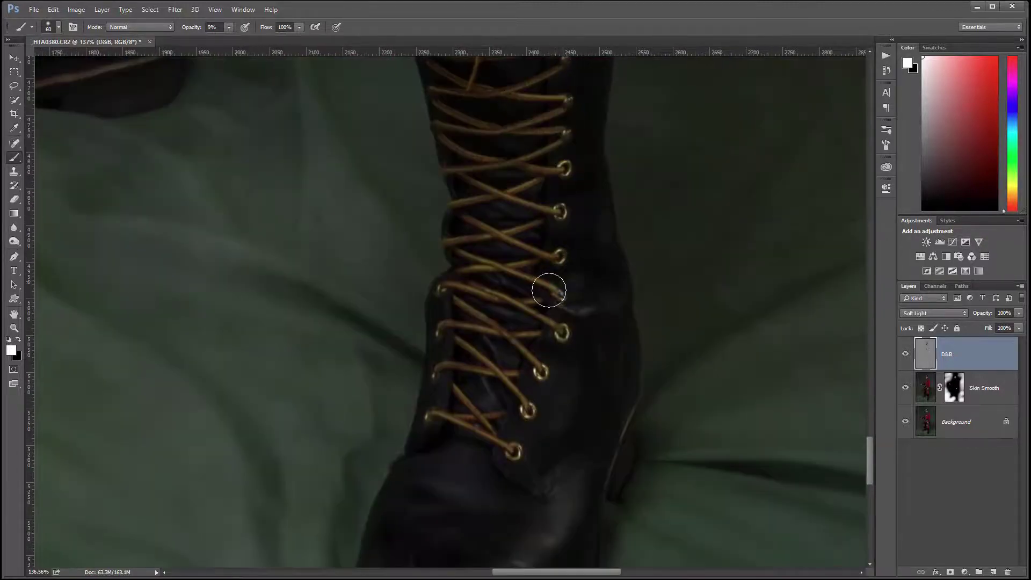
drag(576, 195, 656, 384)
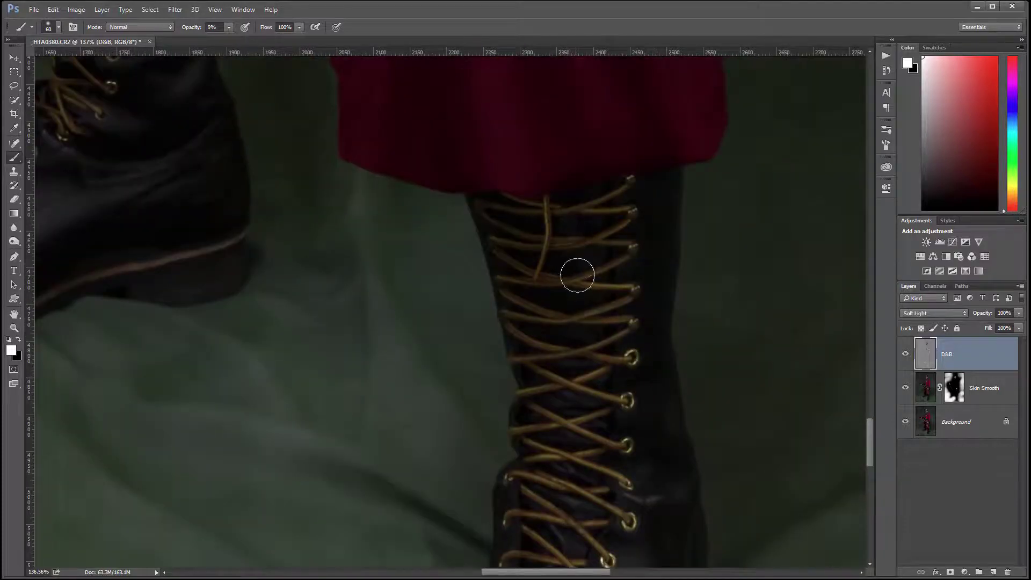
Step: Toggle the D&B layer's visibility to compare the trousers and boots before and after
scroll(472, 265, down, 3)
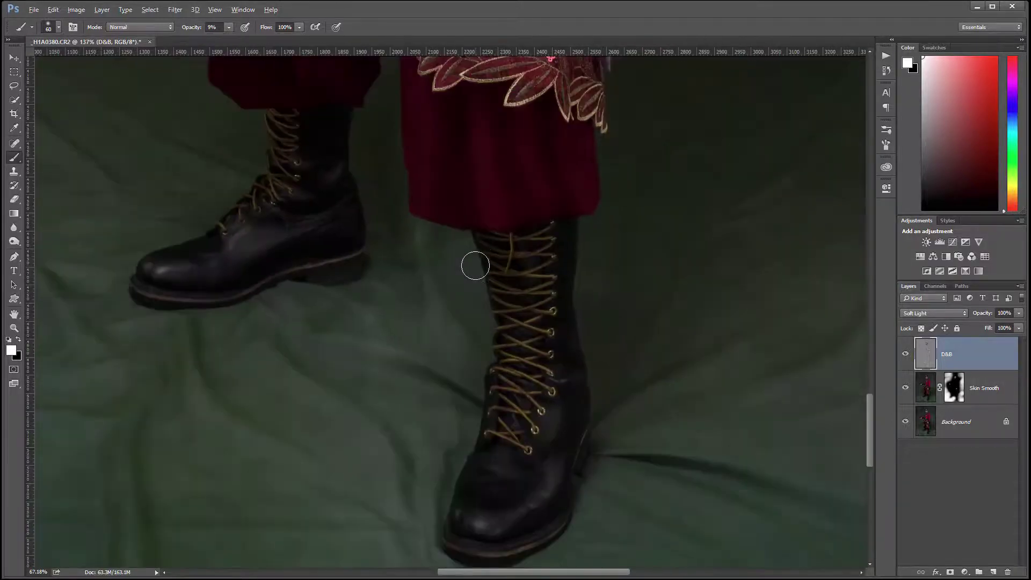
drag(588, 272, 623, 365)
scroll(613, 272, down, 1)
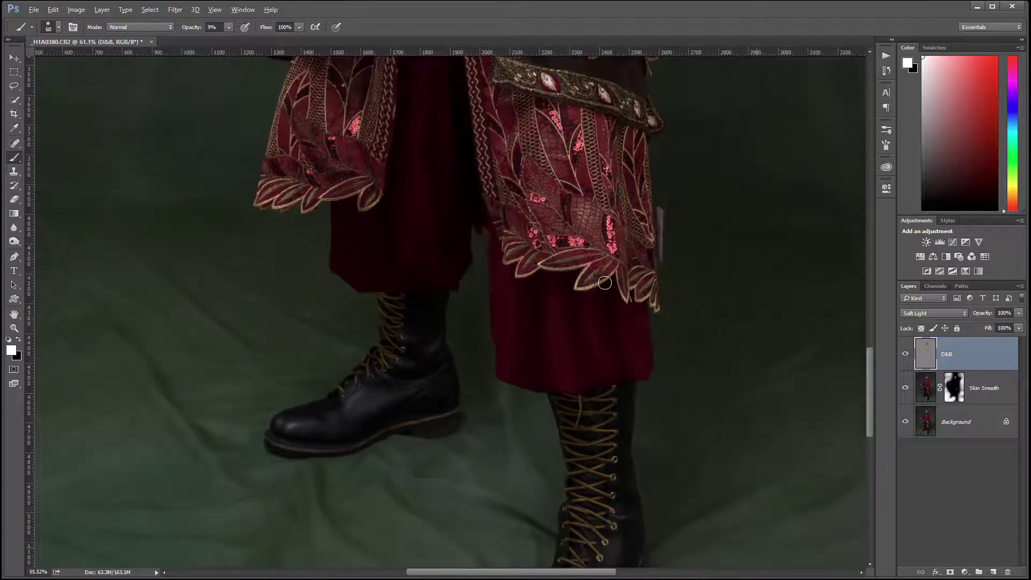
click(905, 356)
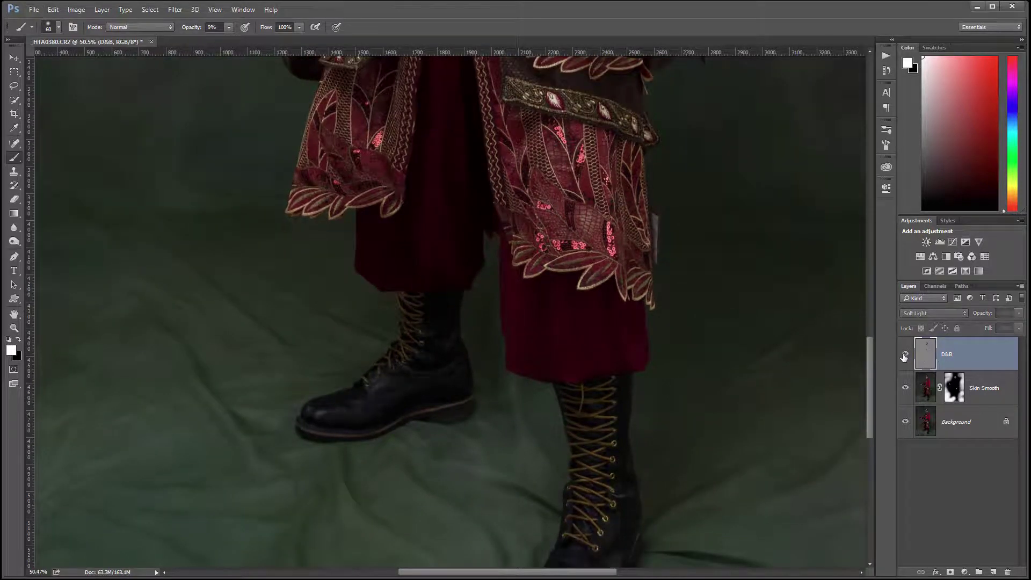
click(905, 357)
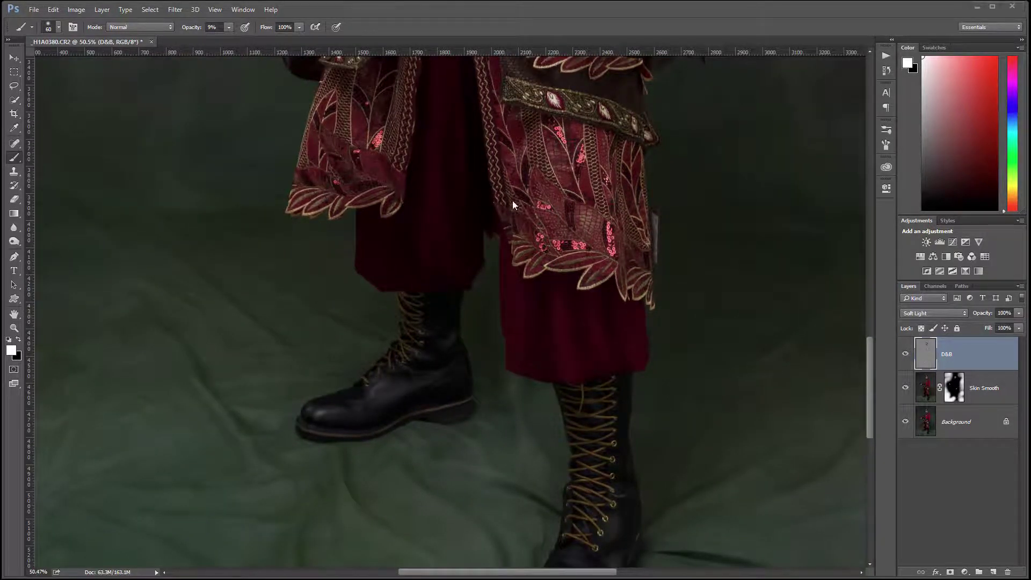
Step: Burn the thumb side and palm of the hand gripping the hammer with the 60 px black brush
drag(468, 245, 592, 484)
drag(451, 129, 547, 306)
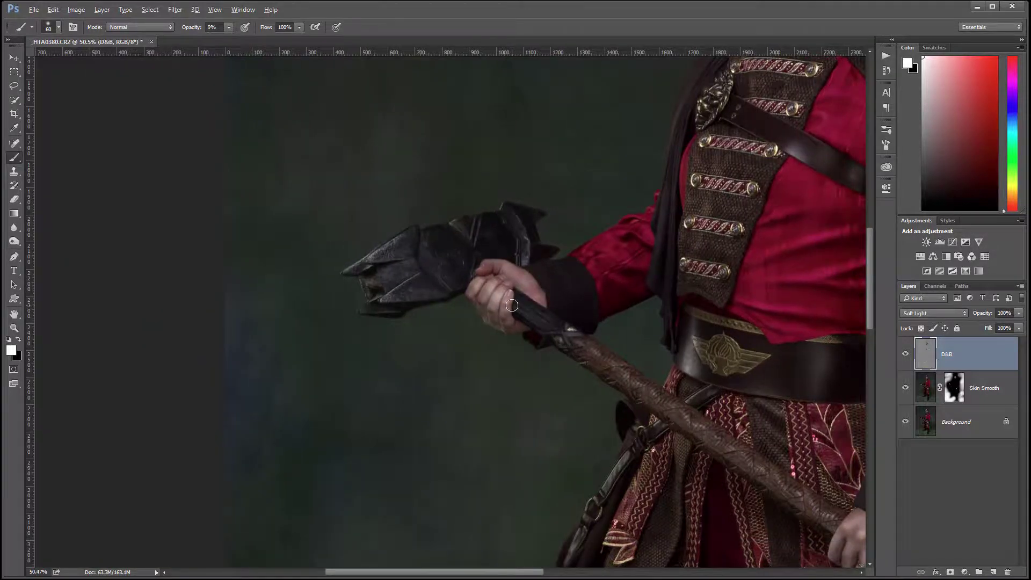
scroll(512, 305, up, 8)
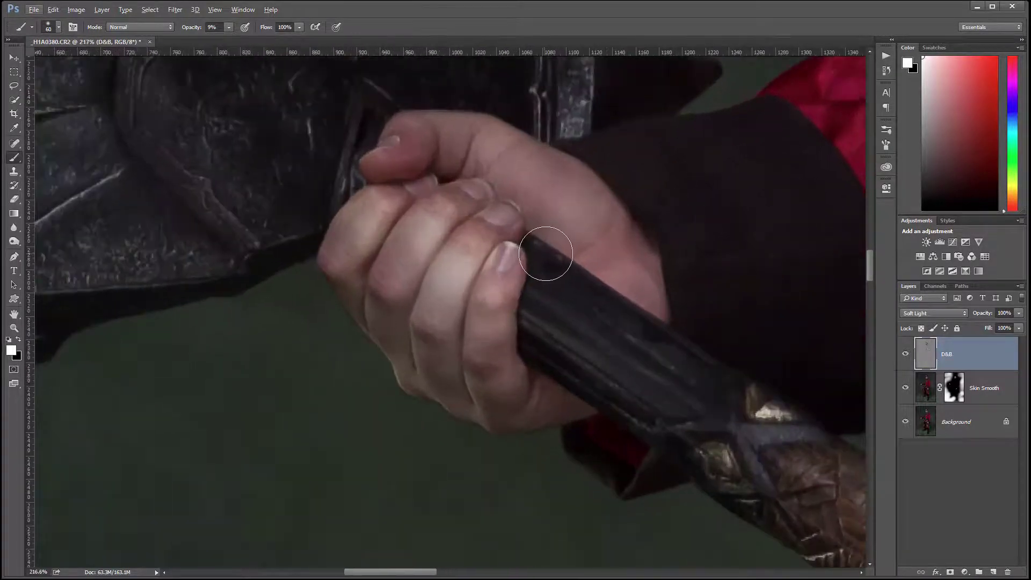
key(x)
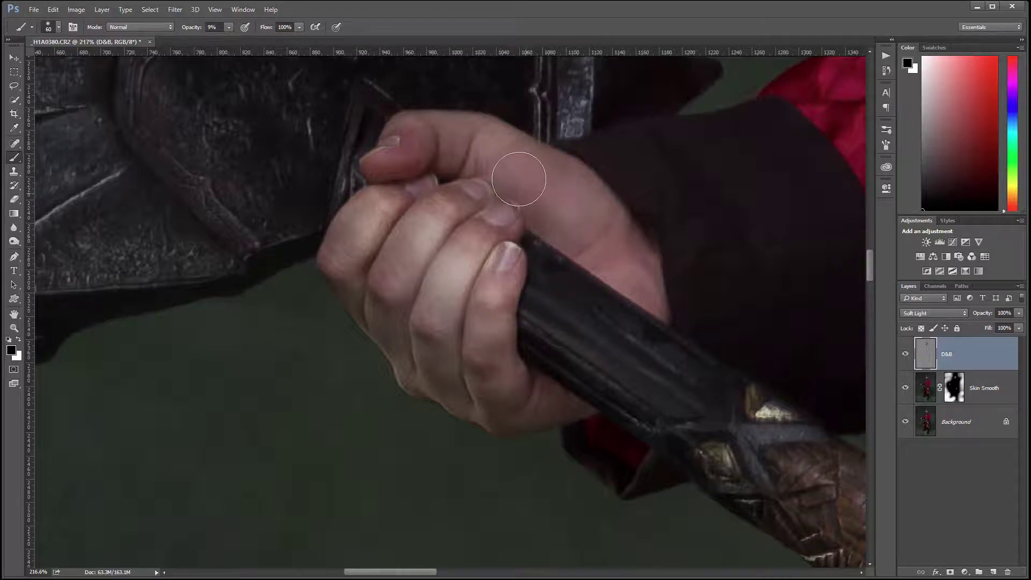
mouse_move(519, 179)
mouse_down()
mouse_move(572, 236)
mouse_move(618, 244)
mouse_move(595, 243)
mouse_move(607, 230)
mouse_move(592, 238)
mouse_move(558, 226)
mouse_move(503, 178)
mouse_move(438, 154)
mouse_move(485, 139)
mouse_move(455, 217)
mouse_move(371, 241)
mouse_move(396, 243)
mouse_move(407, 201)
mouse_move(370, 232)
mouse_move(392, 211)
mouse_up()
Step: Burn the gaps between the gripping fingers and the hand's lower edge with a 25 px black brush
key(bracketleft)
key(bracketleft)
drag(363, 248, 363, 301)
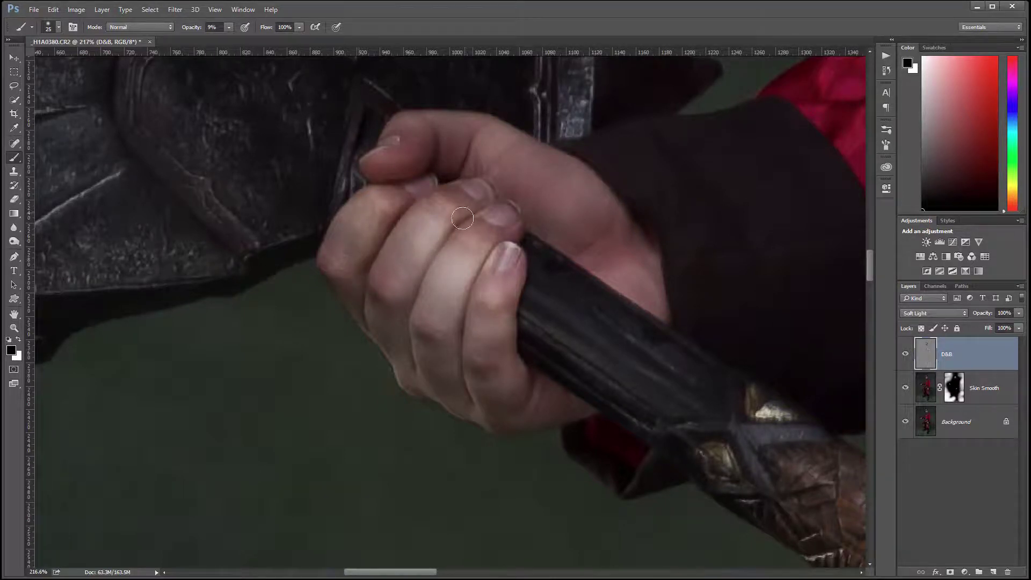
mouse_move(445, 237)
mouse_down()
mouse_move(401, 335)
mouse_move(413, 339)
mouse_up()
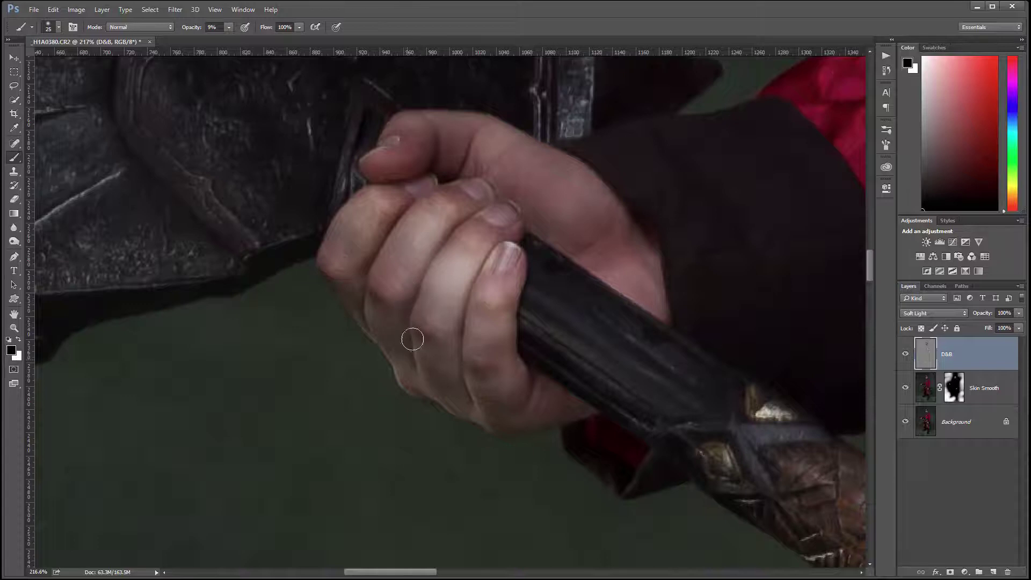
mouse_move(411, 210)
mouse_down()
mouse_move(411, 229)
mouse_move(378, 241)
mouse_up()
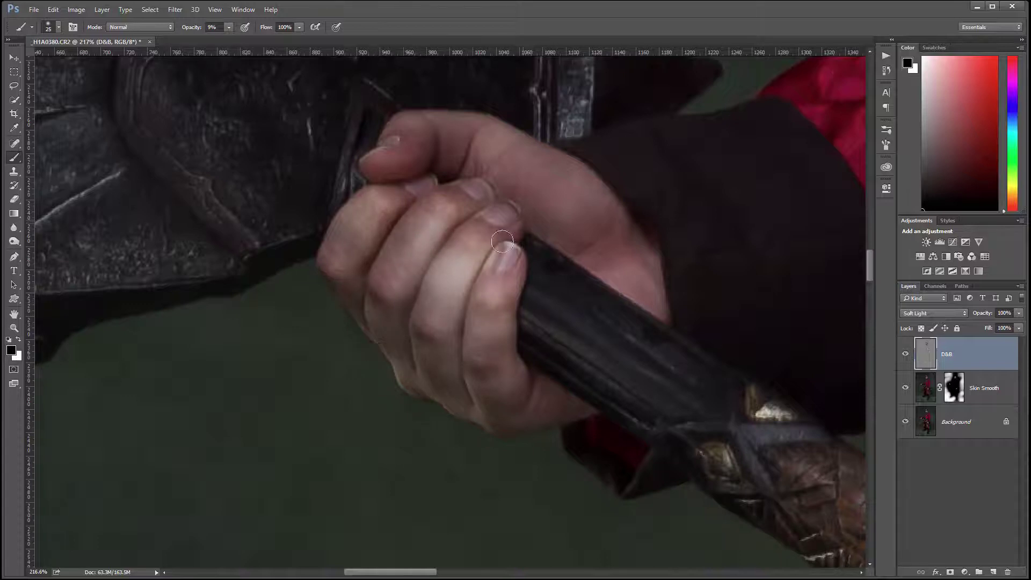
drag(502, 242, 479, 258)
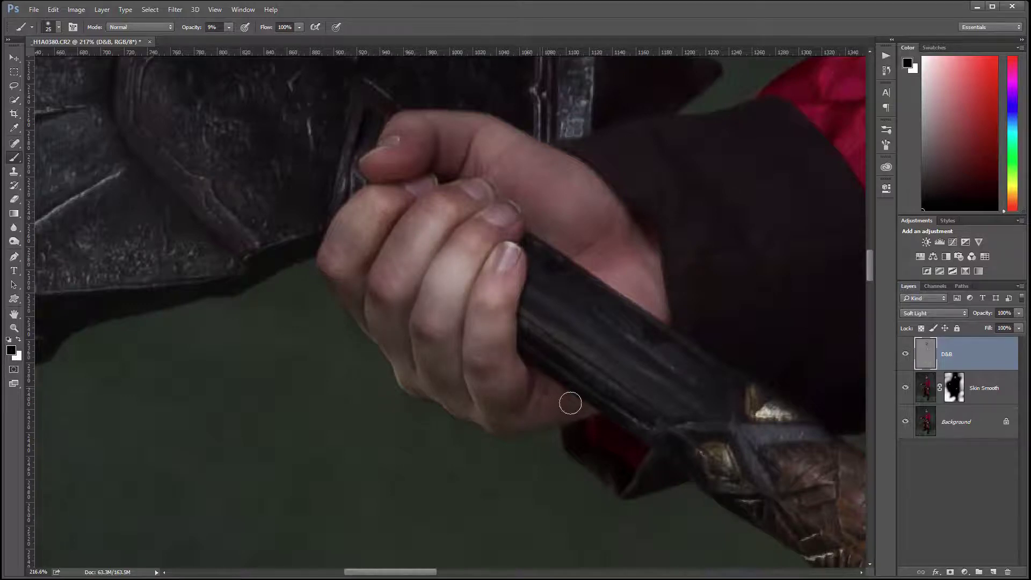
drag(480, 391, 473, 396)
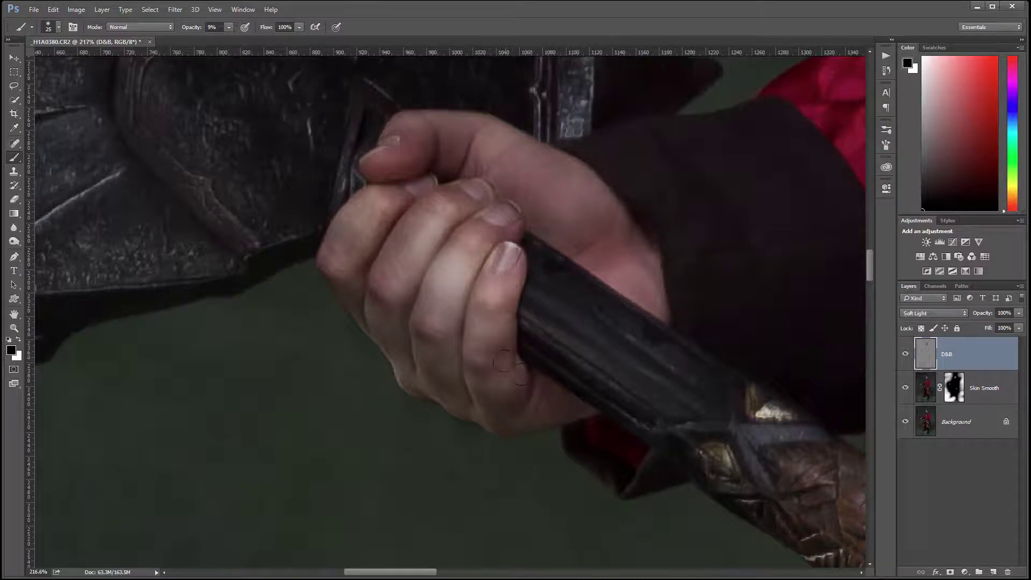
Step: Dodge the raised knuckles and fingers of the gripping hand with the 25 px white brush
key(x)
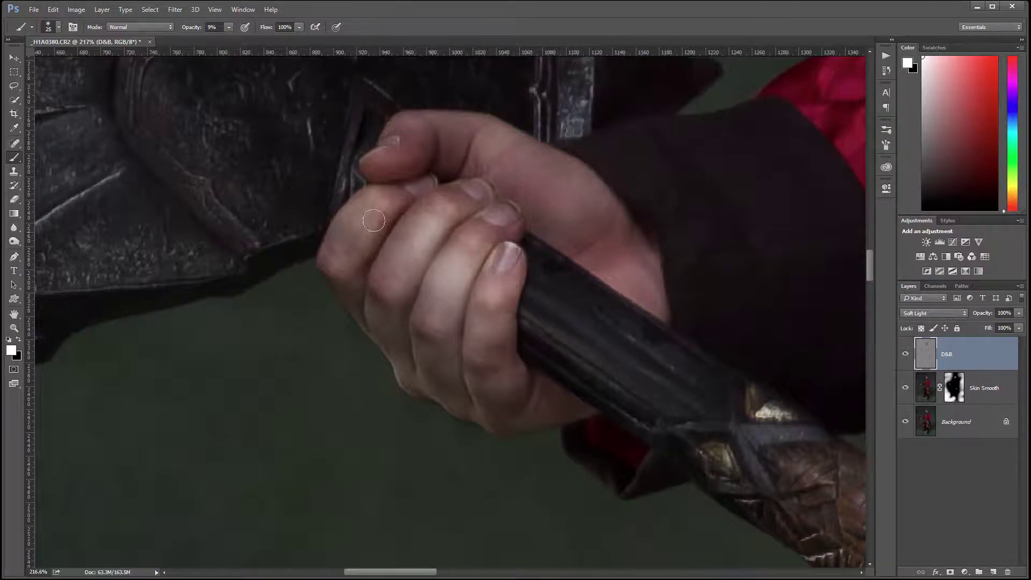
mouse_move(374, 220)
mouse_down()
mouse_move(371, 204)
mouse_move(330, 241)
mouse_up()
drag(460, 266, 474, 263)
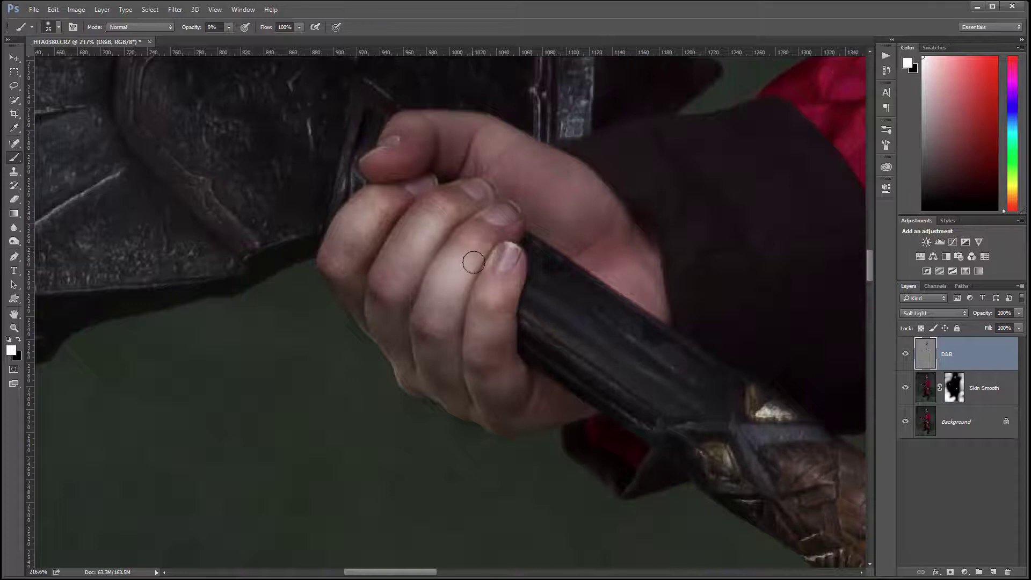
drag(439, 361, 442, 390)
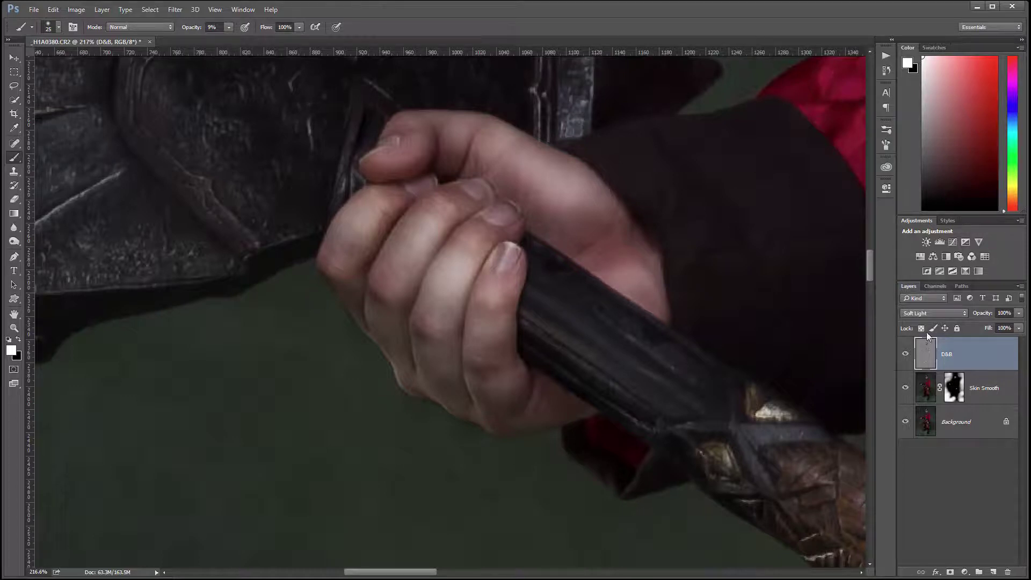
Step: Toggle the D&B layer's visibility to compare the gripping hand before and after
click(906, 355)
click(906, 355)
click(906, 355)
click(906, 355)
Step: Dodge the spikes, ridges and plate edges of the dark hammer head with the 25 px white brush
mouse_move(310, 161)
mouse_down()
mouse_move(483, 285)
mouse_move(570, 290)
mouse_up()
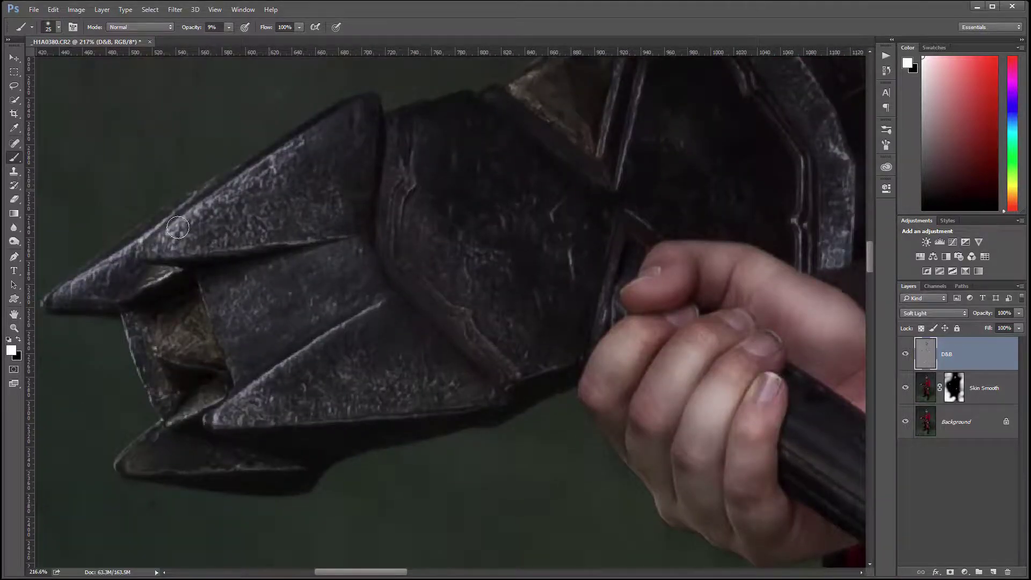
mouse_move(178, 227)
mouse_down()
mouse_move(171, 243)
mouse_move(172, 226)
mouse_up()
mouse_move(204, 416)
mouse_down()
mouse_move(293, 394)
mouse_move(288, 401)
mouse_up()
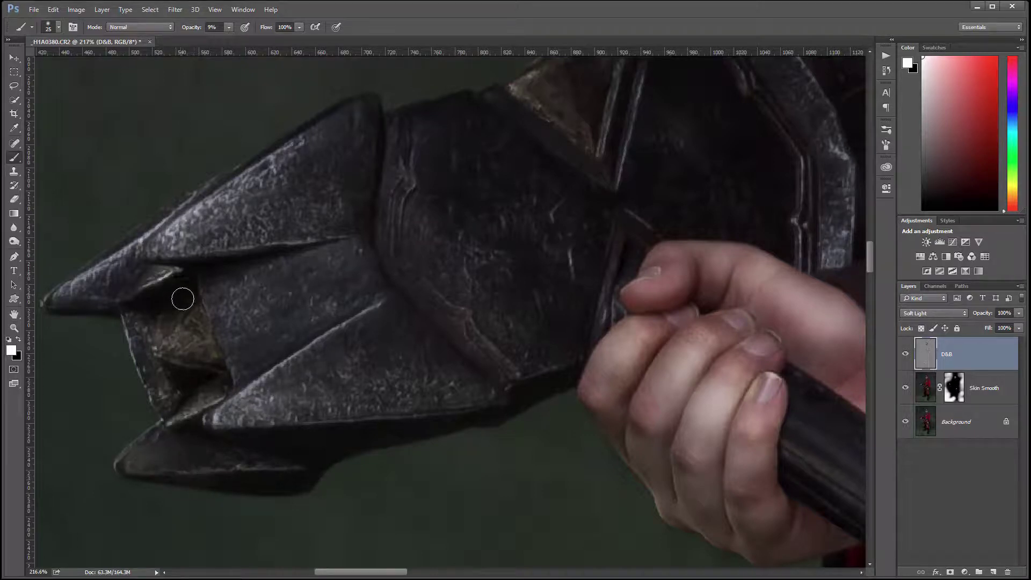
mouse_move(182, 298)
mouse_down()
mouse_move(175, 341)
mouse_move(192, 343)
mouse_up()
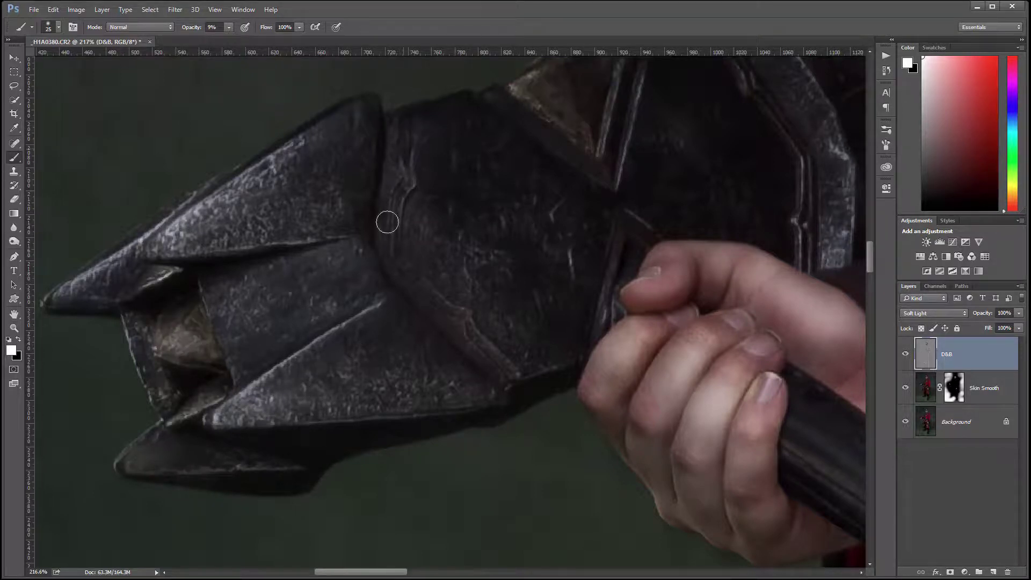
drag(388, 222, 418, 236)
drag(625, 229, 450, 337)
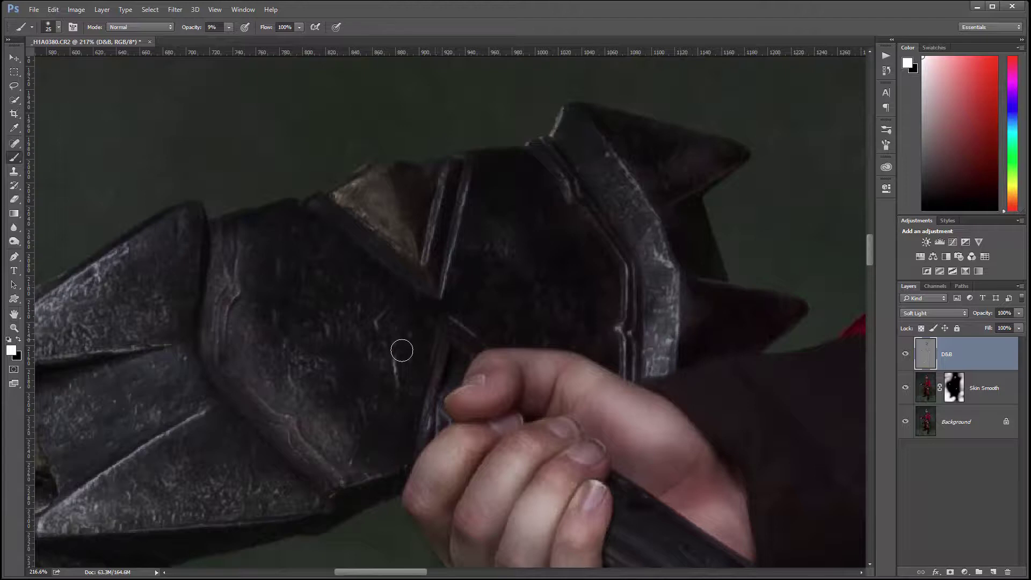
Step: Toggle the D&B layer's visibility to compare the hammer head and hand before and after
scroll(407, 348, down, 8)
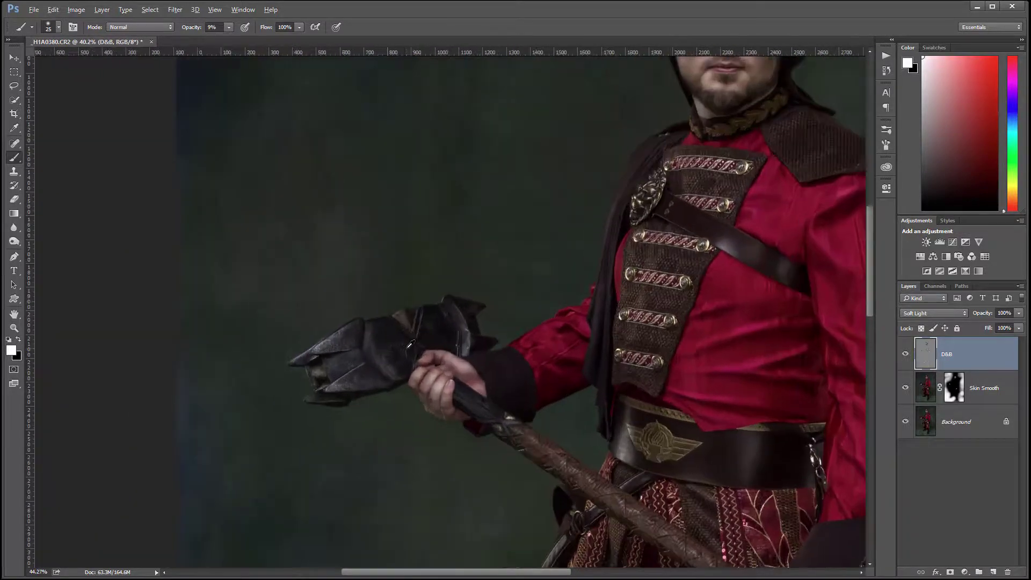
click(906, 357)
click(906, 357)
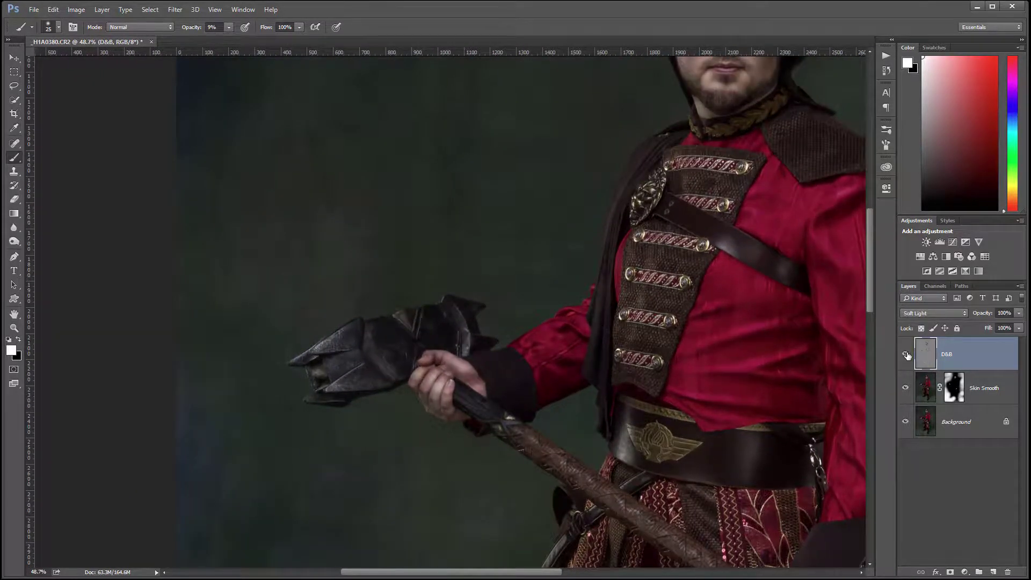
click(907, 357)
click(907, 356)
Step: Dodge and burn the hammer's leather-wrapped shaft between the two hands, enlarging the brush to 40 px
drag(774, 370, 552, 326)
scroll(459, 287, down, 5)
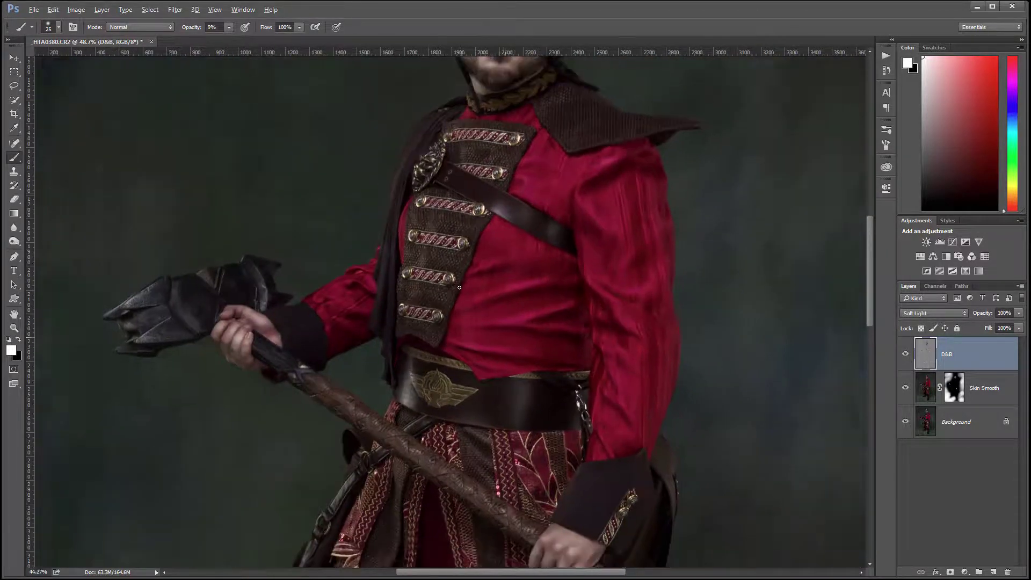
scroll(465, 287, up, 6)
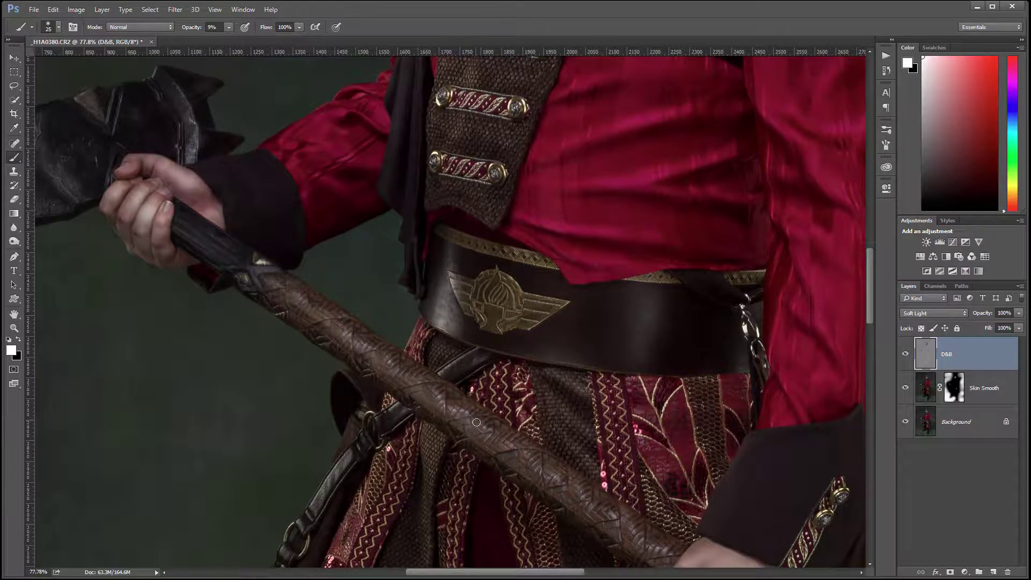
key(x)
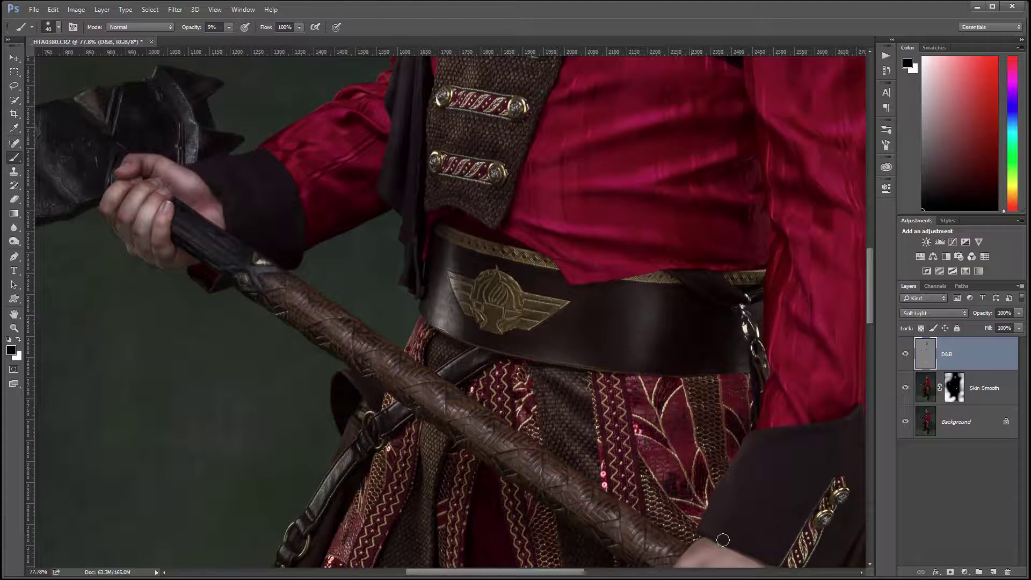
Step: Toggle the D&B layer's visibility to compare the hammer shaft and belt area before and after
click(905, 354)
click(905, 354)
click(906, 354)
click(906, 355)
Step: Burn and dodge the leather bag, lower hand and shaft end around the embroidered skirt with the 40 px brush
mouse_move(721, 456)
mouse_down()
mouse_move(493, 201)
mouse_move(550, 221)
mouse_up()
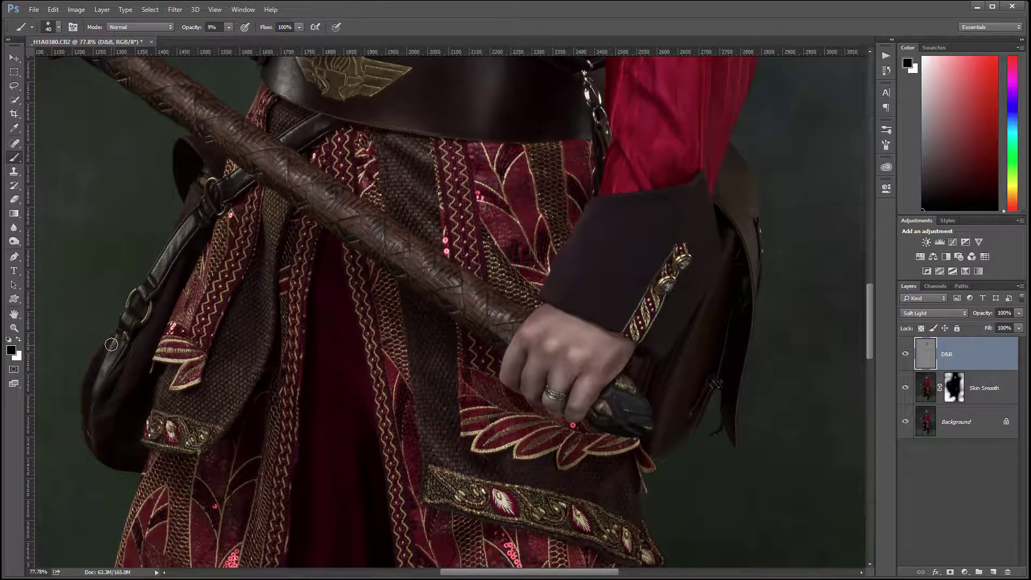
key(x)
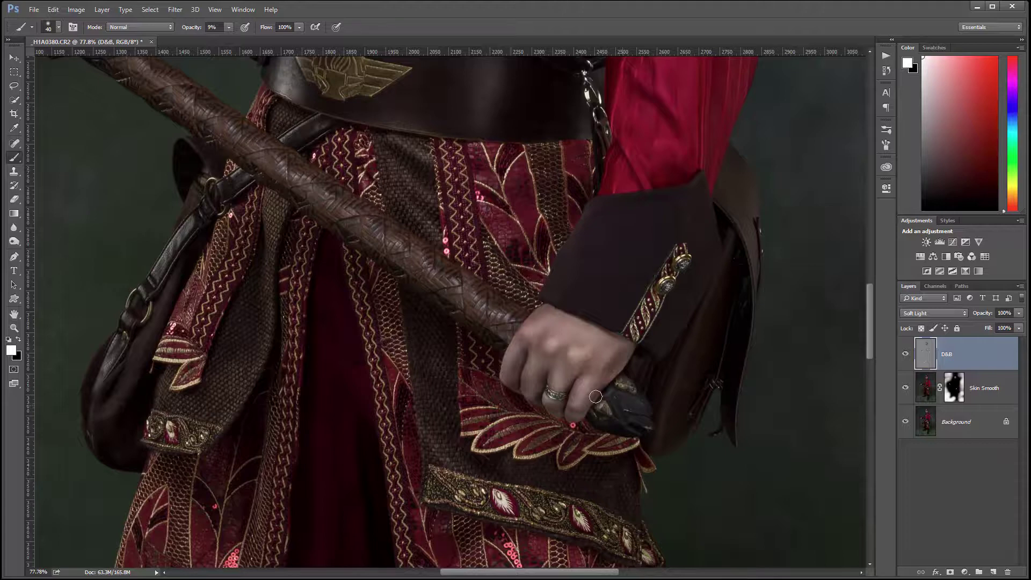
Step: Toggle the D&B layer's visibility to compare the full-length figure before and after
scroll(484, 304, down, 6)
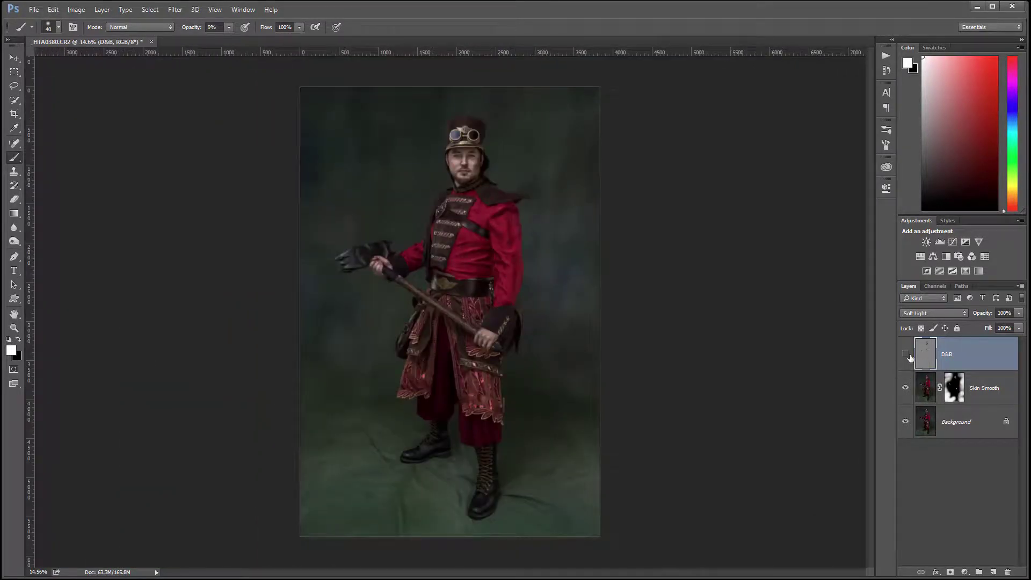
click(906, 354)
click(906, 355)
click(906, 354)
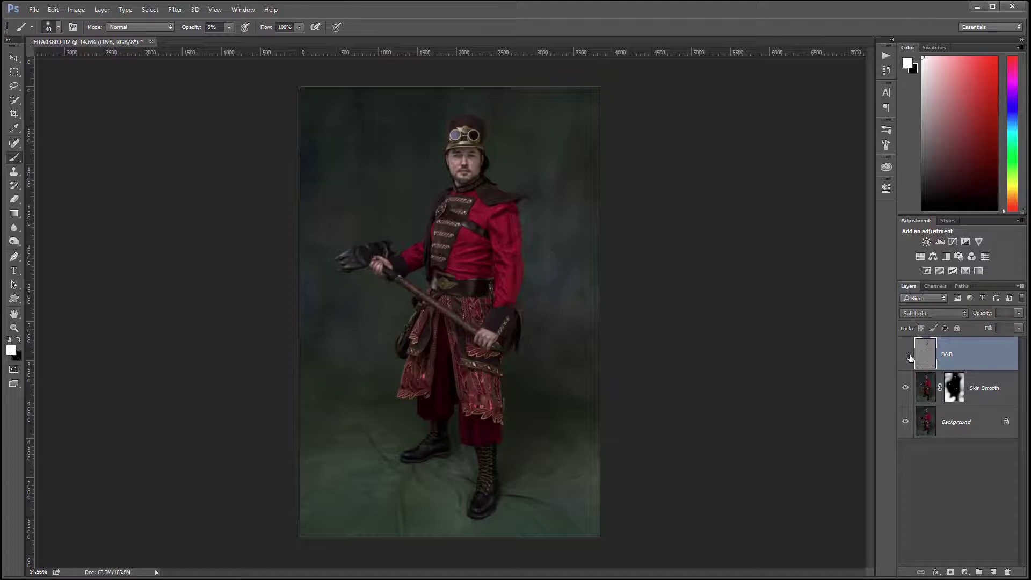
click(906, 355)
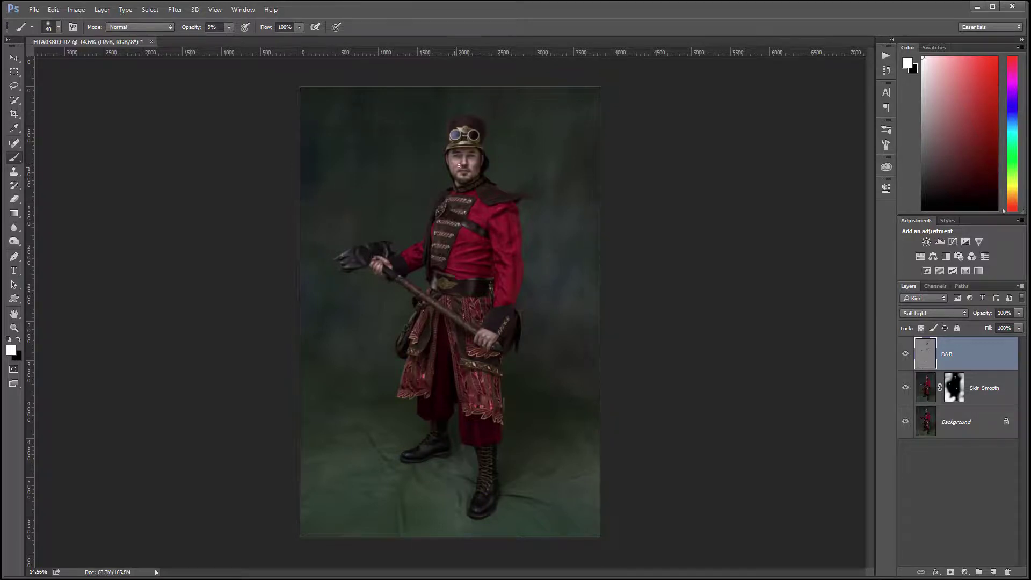
Step: Enlarge the brush to 70 px and dodge the man's cheek on the hammer-head side with white at 9% opacity
scroll(459, 166, up, 8)
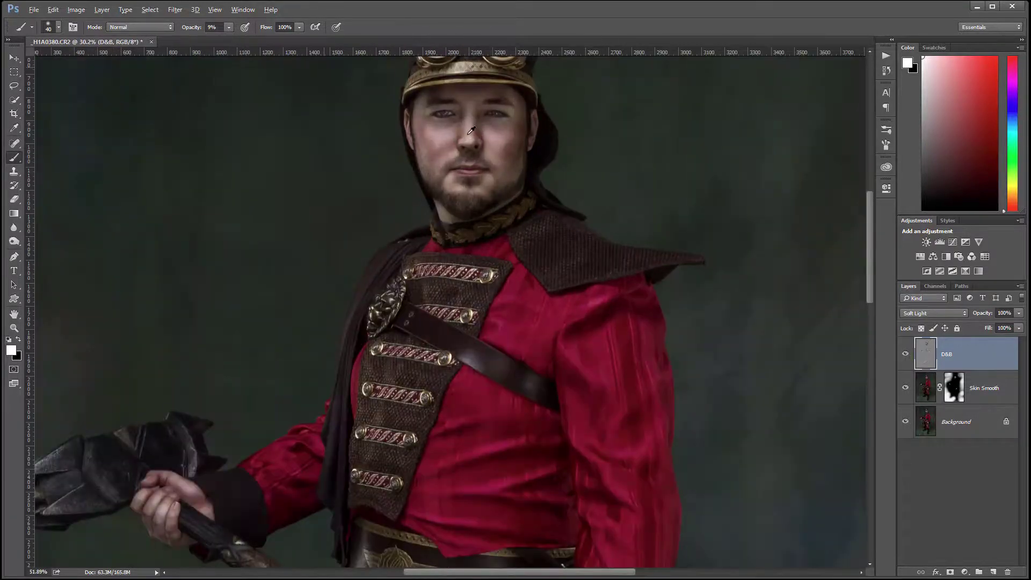
scroll(449, 150, up, 3)
scroll(451, 168, up, 4)
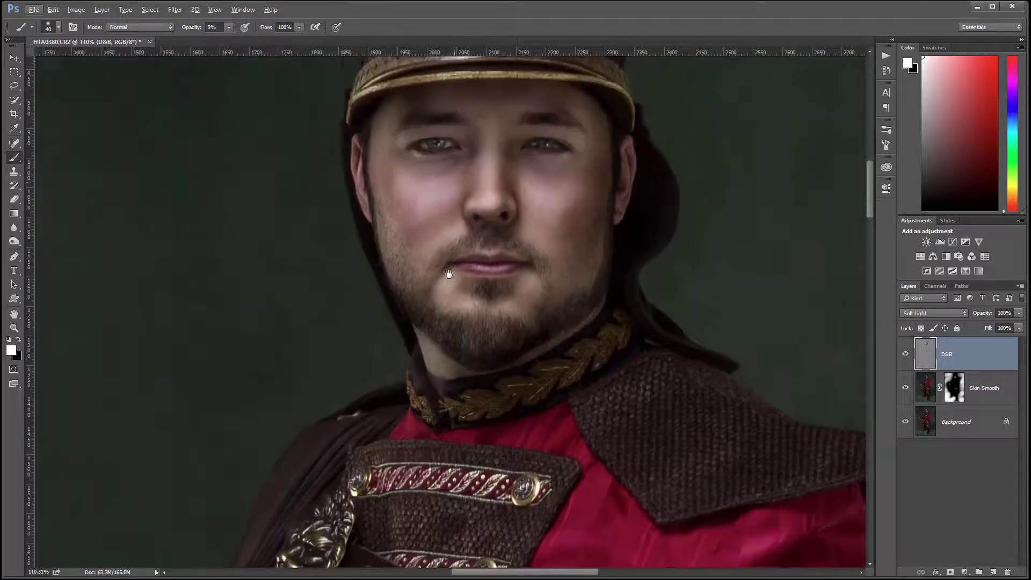
key(bracketright)
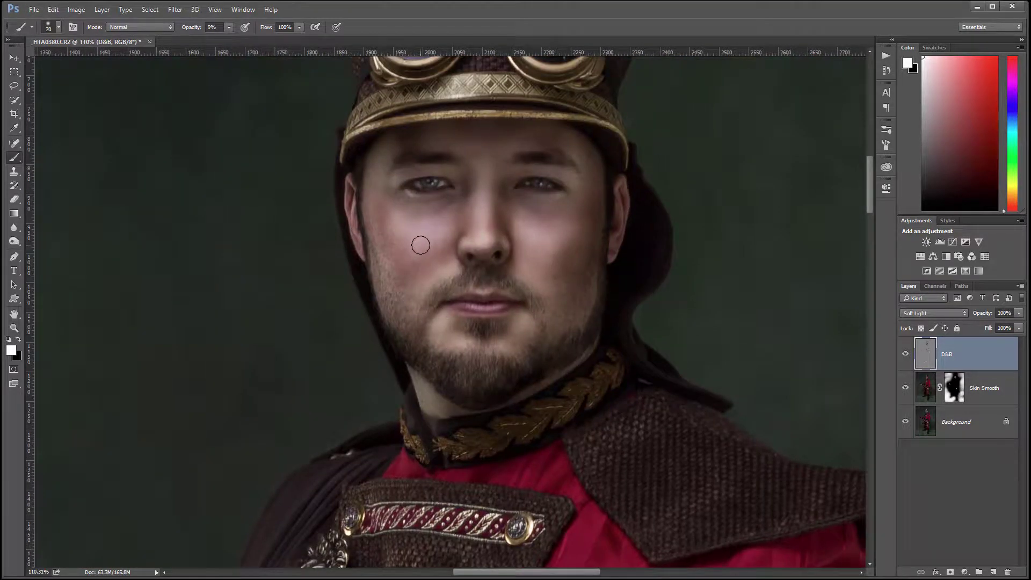
key(bracketright)
key(bracketright)
key(bracketright)
mouse_move(433, 260)
mouse_down()
mouse_move(400, 231)
mouse_move(420, 246)
mouse_move(412, 259)
mouse_move(445, 246)
mouse_move(413, 270)
mouse_up()
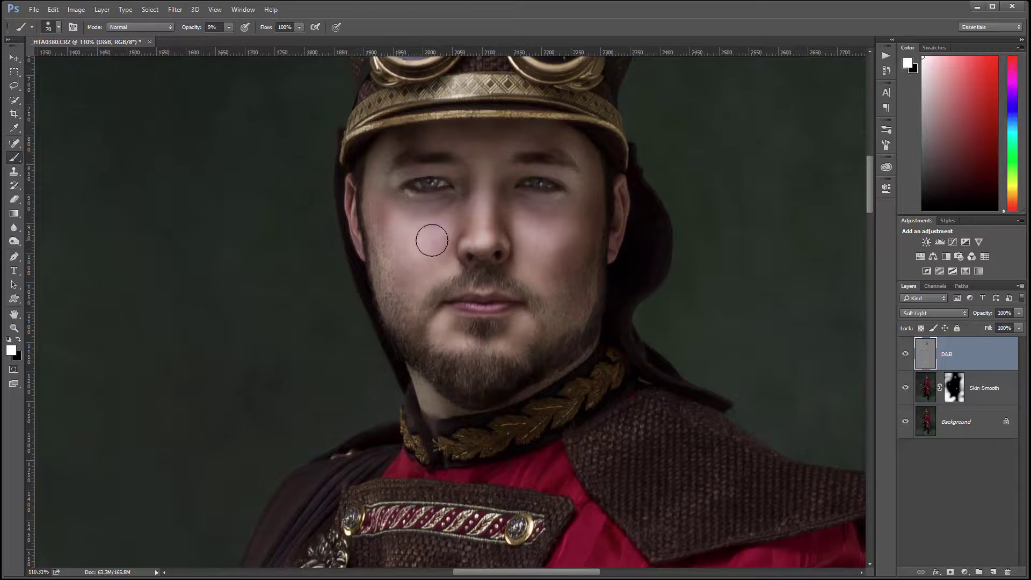
Step: Burn the temple under the hat brim with black and dodge the outer part of the same cheek with white
key(x)
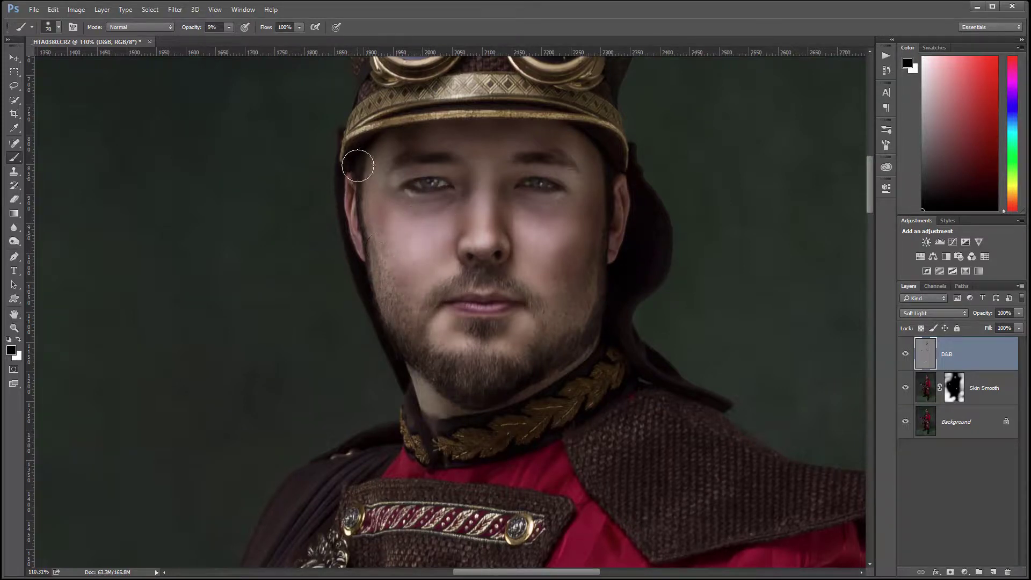
key(x)
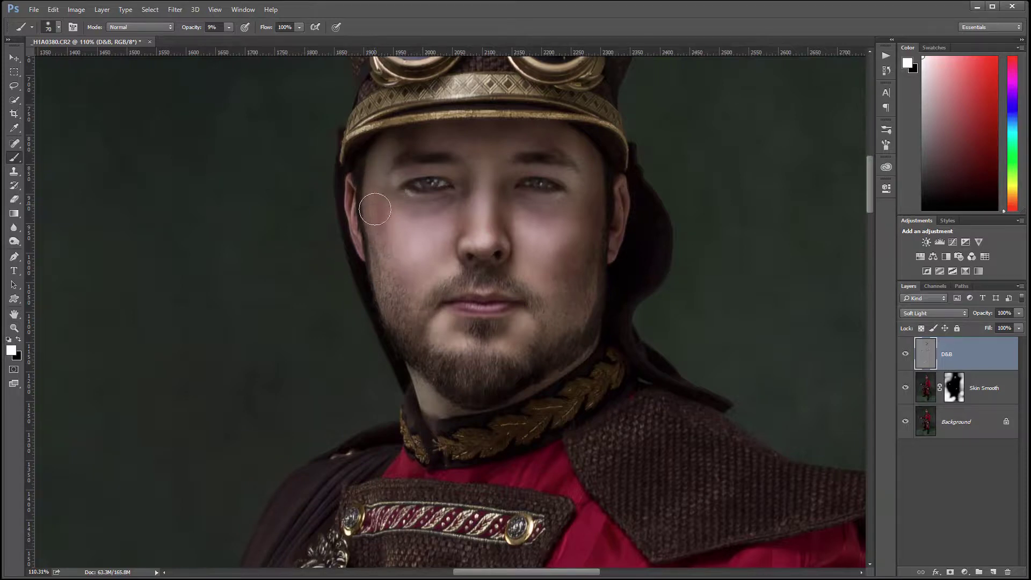
drag(400, 240, 417, 240)
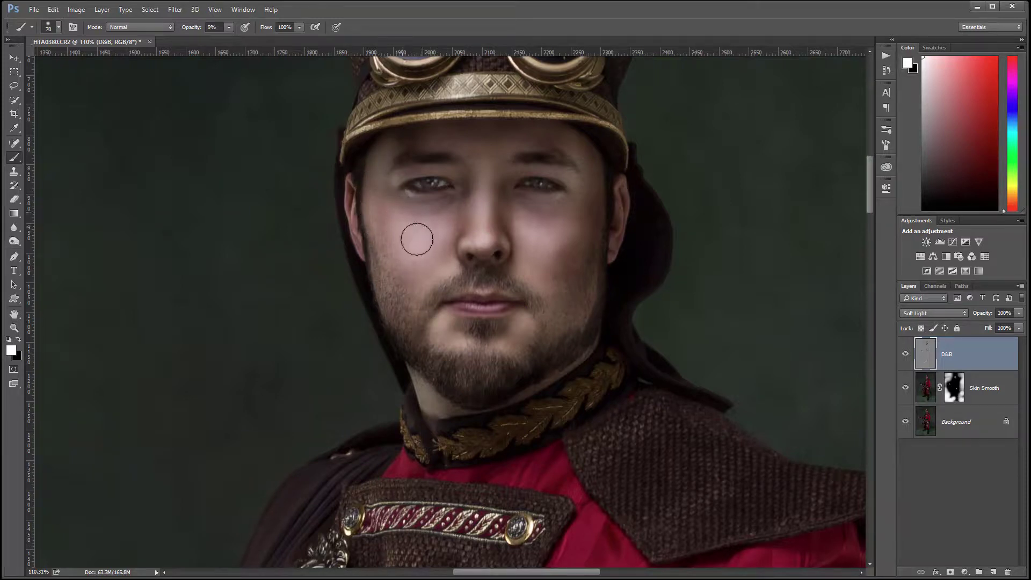
scroll(443, 302, down, 6)
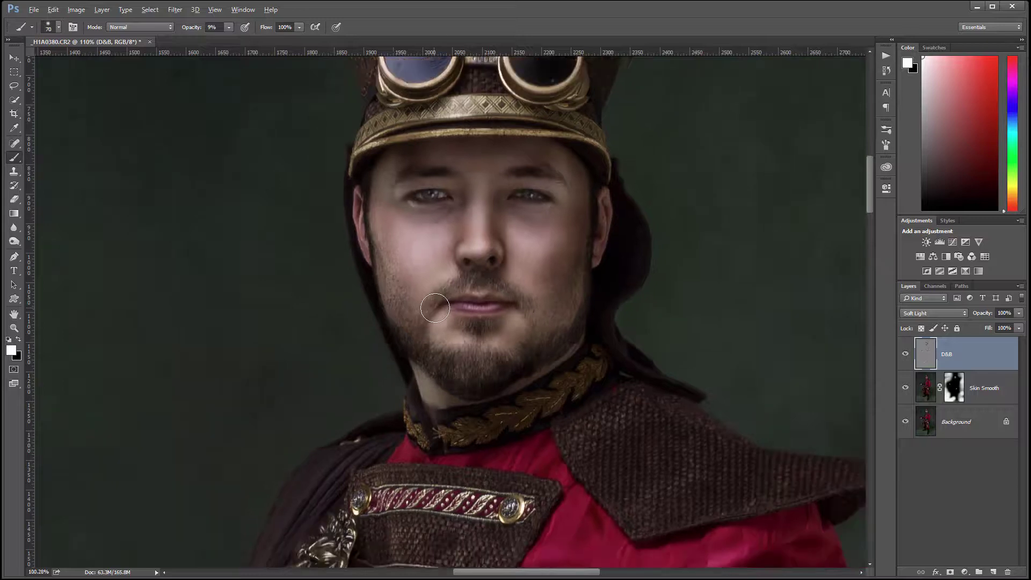
scroll(443, 302, down, 4)
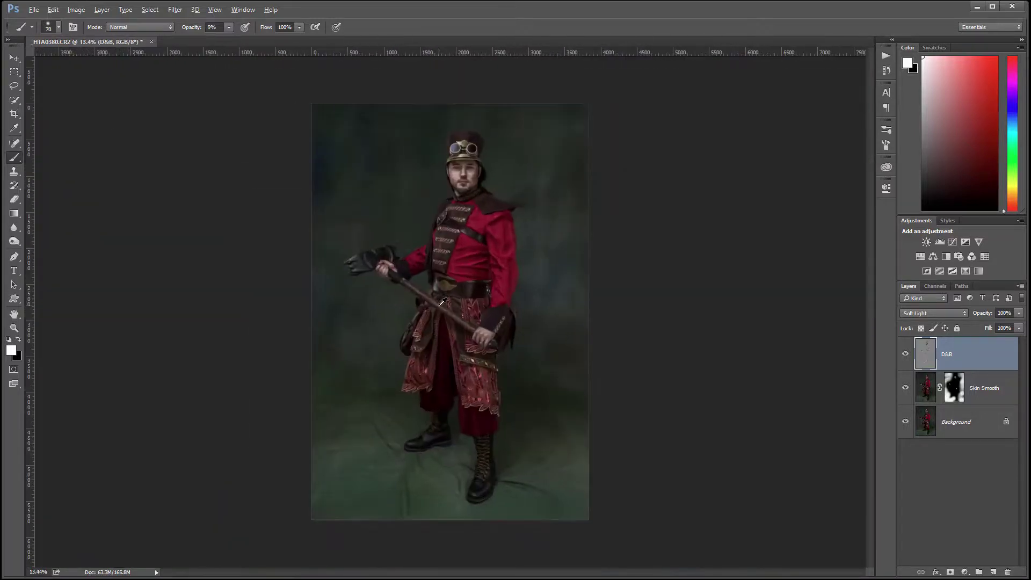
Step: Refine the shading of the cheek and the side of the nose, finishing with black as the painting colour
scroll(469, 193, up, 1)
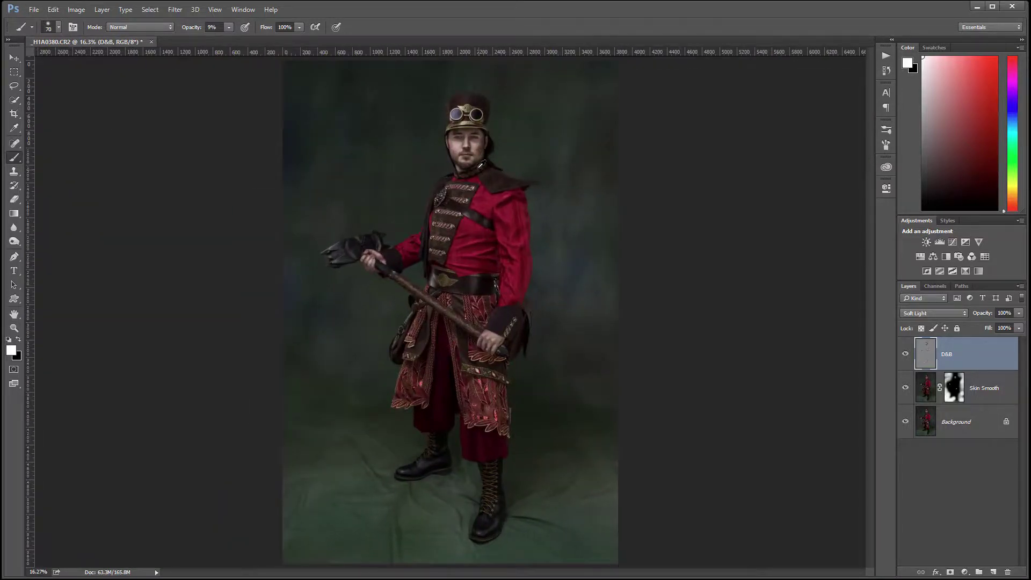
scroll(469, 137, up, 1)
scroll(469, 137, up, 4)
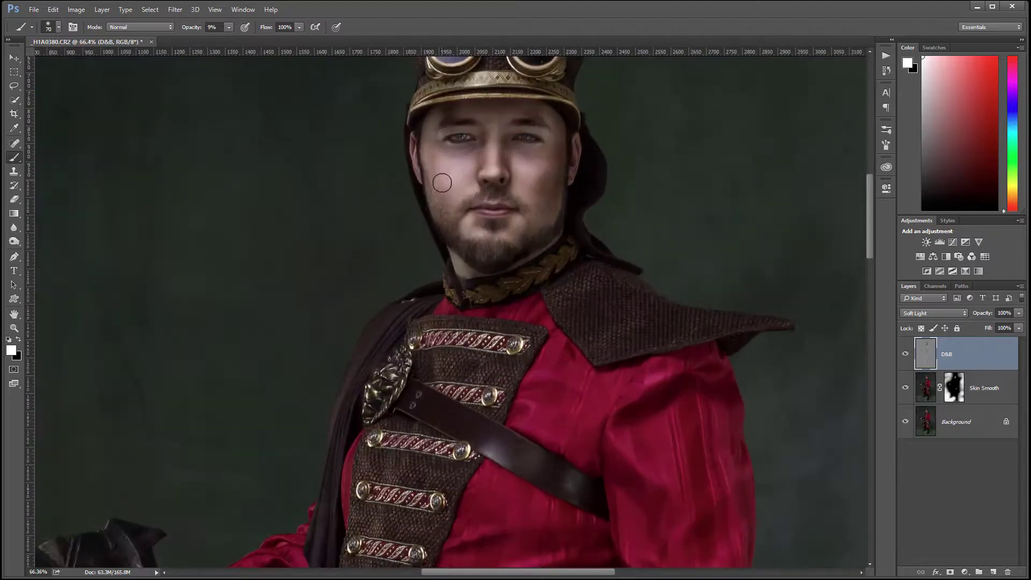
key(x)
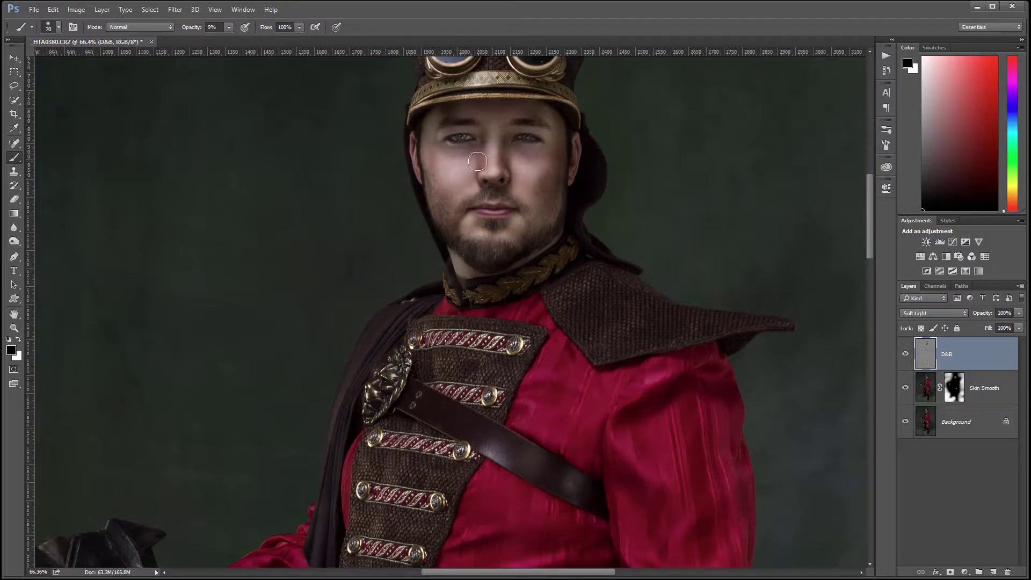
scroll(475, 286, down, 5)
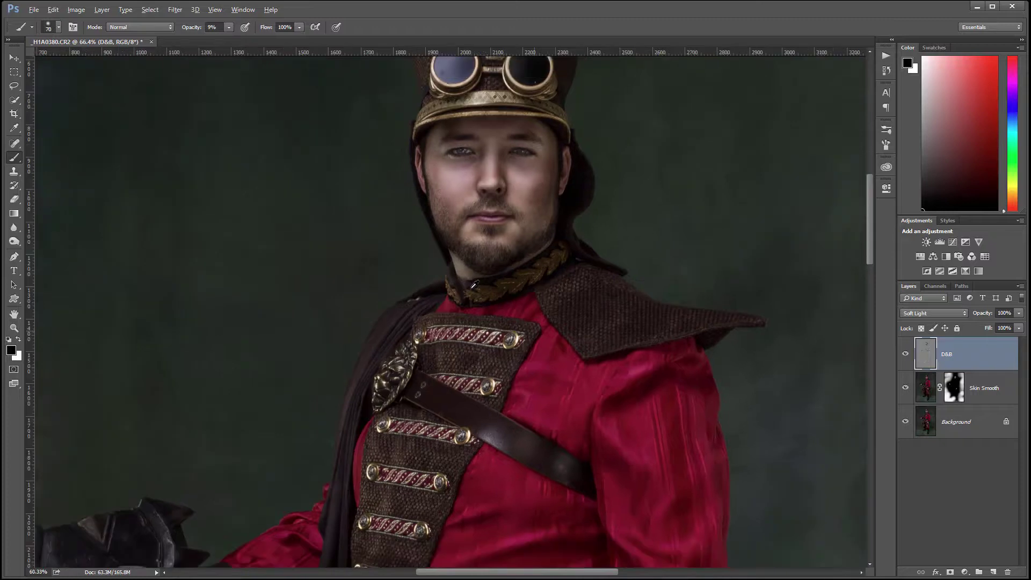
scroll(475, 286, down, 3)
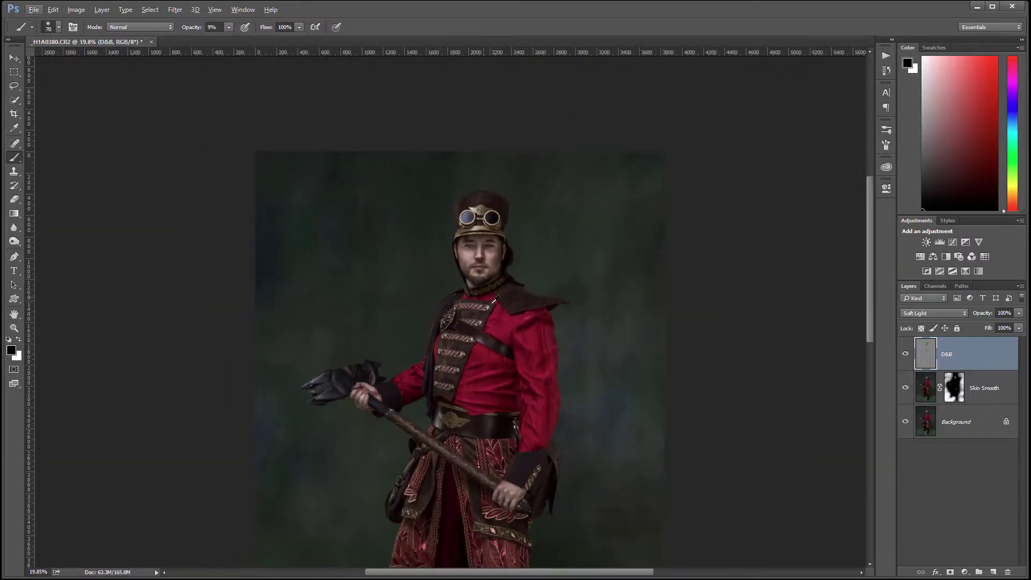
scroll(495, 299, down, 2)
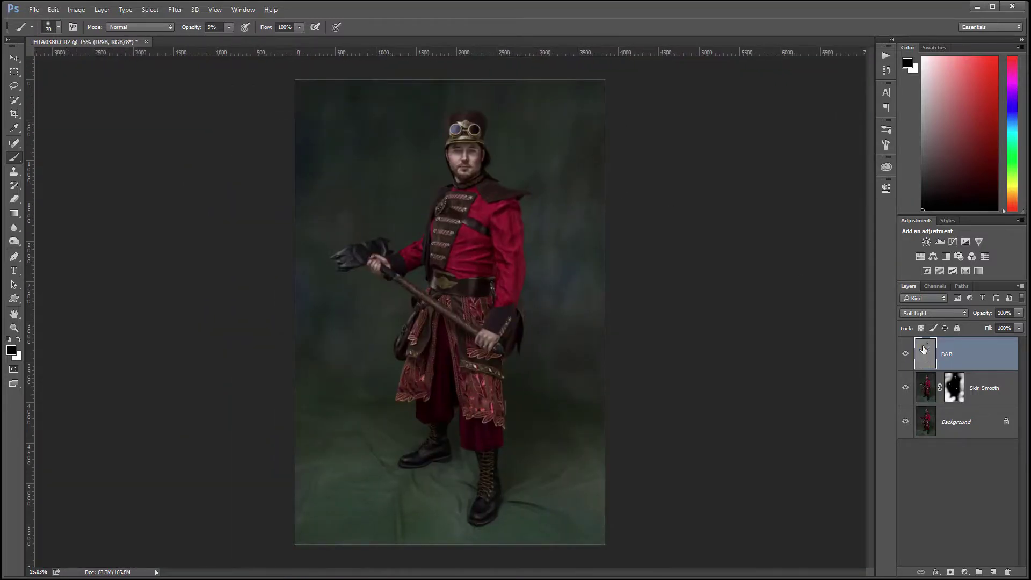